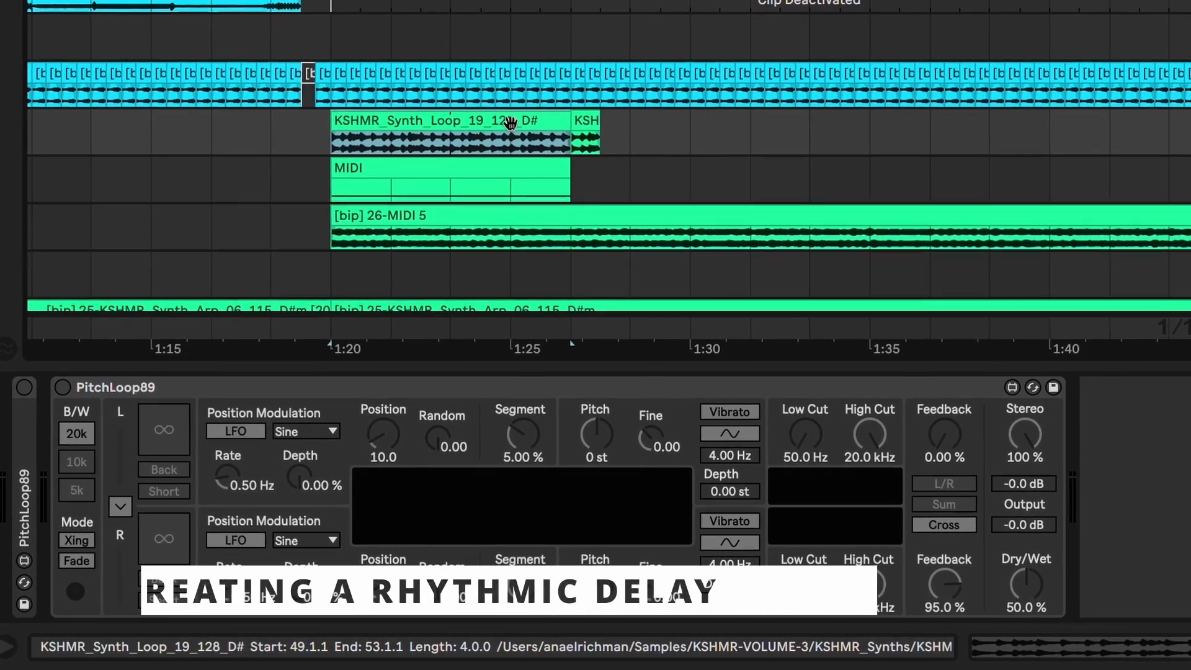
# Step: Play the KSHMR_Synth_Loop_19_128_D# clip, then audition the short half-bar clip that follows it through PitchLoop89
pyautogui.press('space')
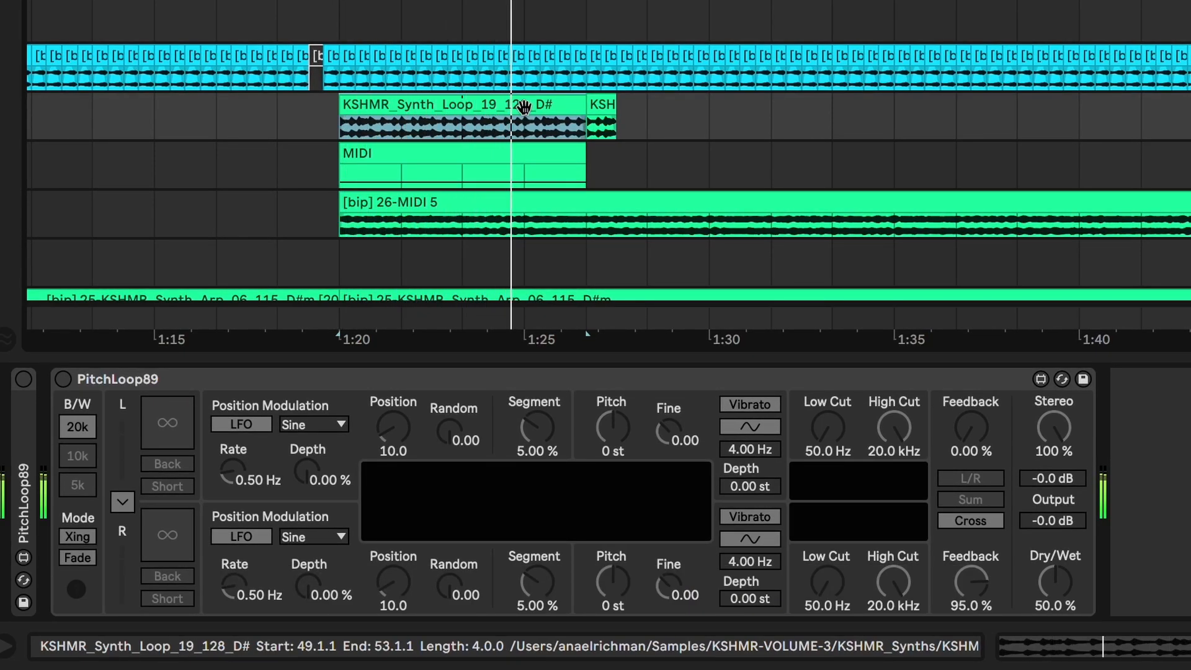
pyautogui.click(600, 106)
pyautogui.press('space')
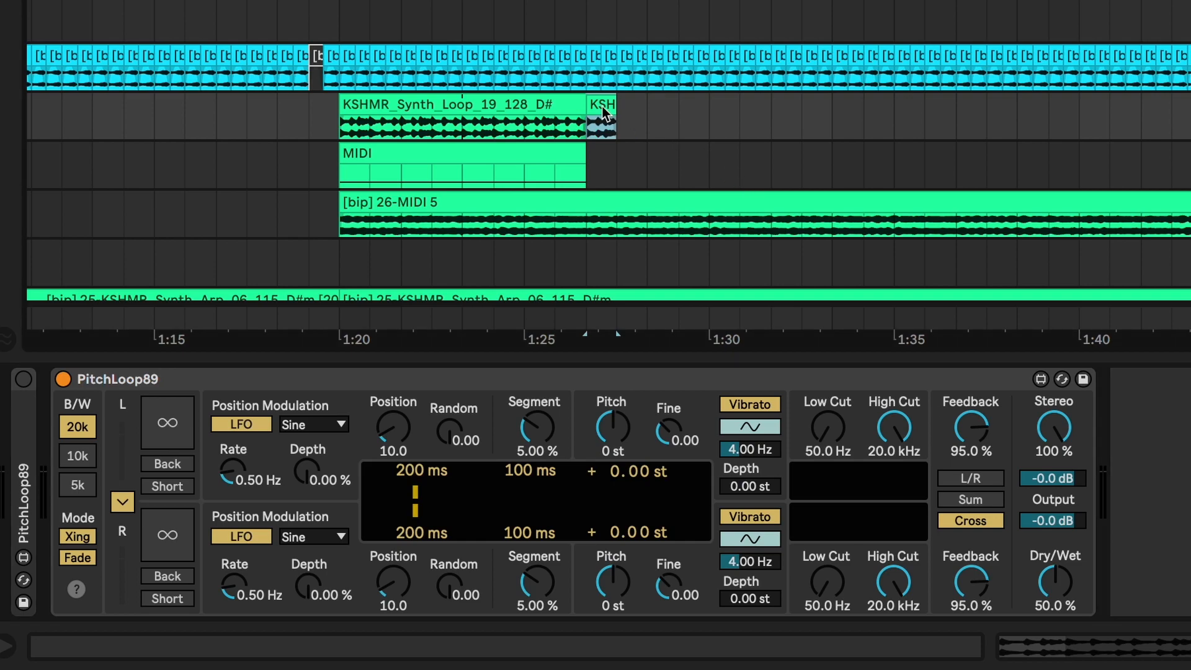
pyautogui.press('space')
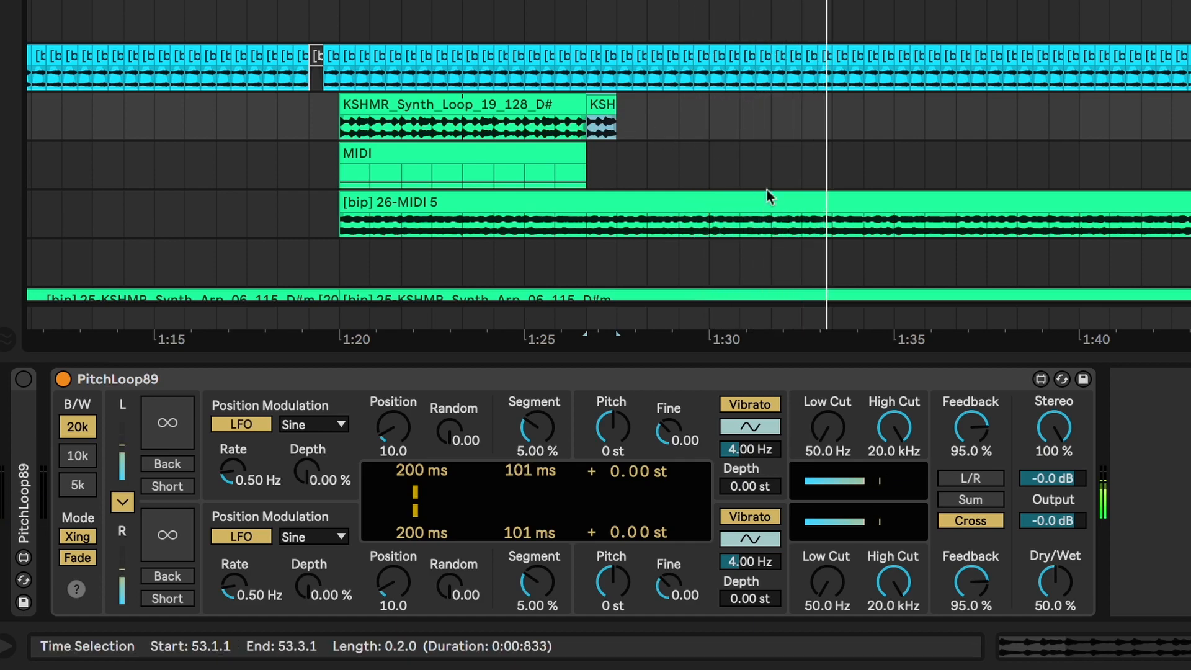
# Step: Turn off PitchLoop89 on the synth loop track after checking its feedback control
pyautogui.click(972, 428)
pyautogui.press('Delete')
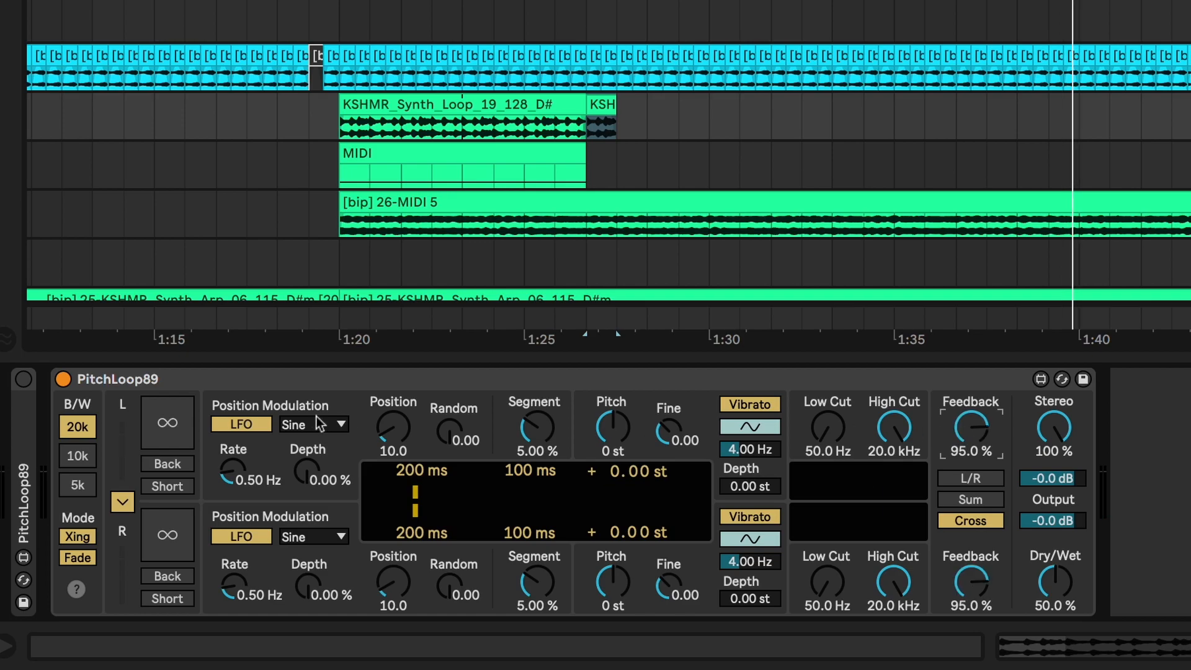
pyautogui.click(63, 379)
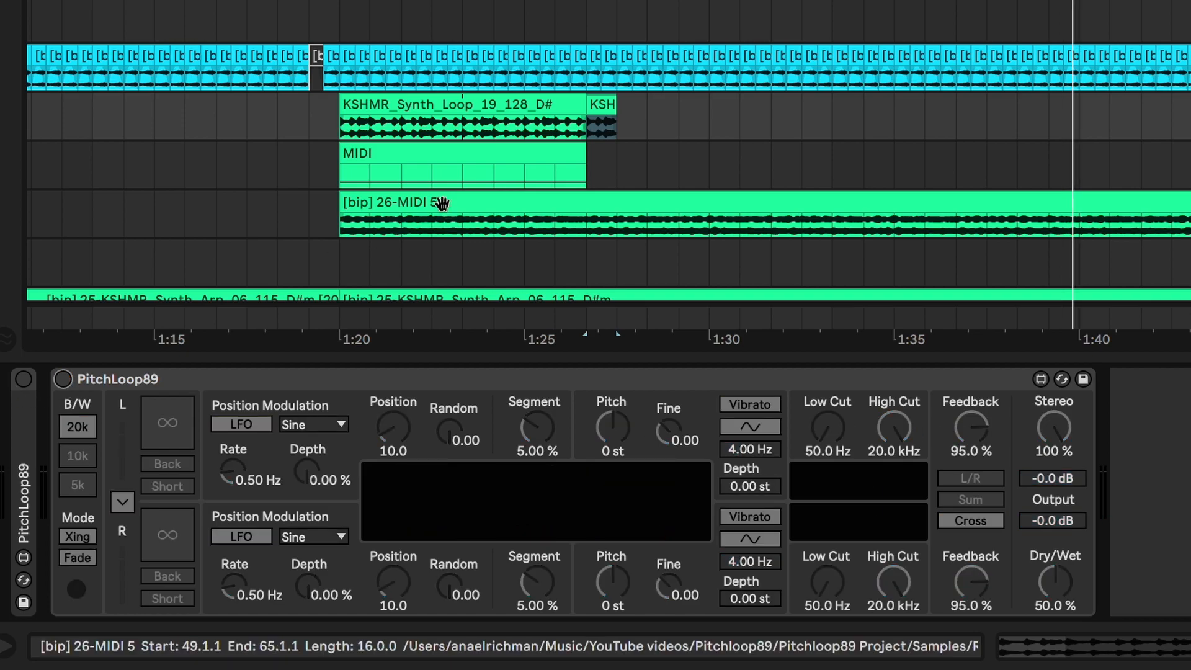
# Step: Audition the 25-KSHMR_Synth_Arp_06_115_D#m clip from the start of the arrangement
pyautogui.hscroll(-10, 437, 205)
pyautogui.hscroll(-15, 443, 206)
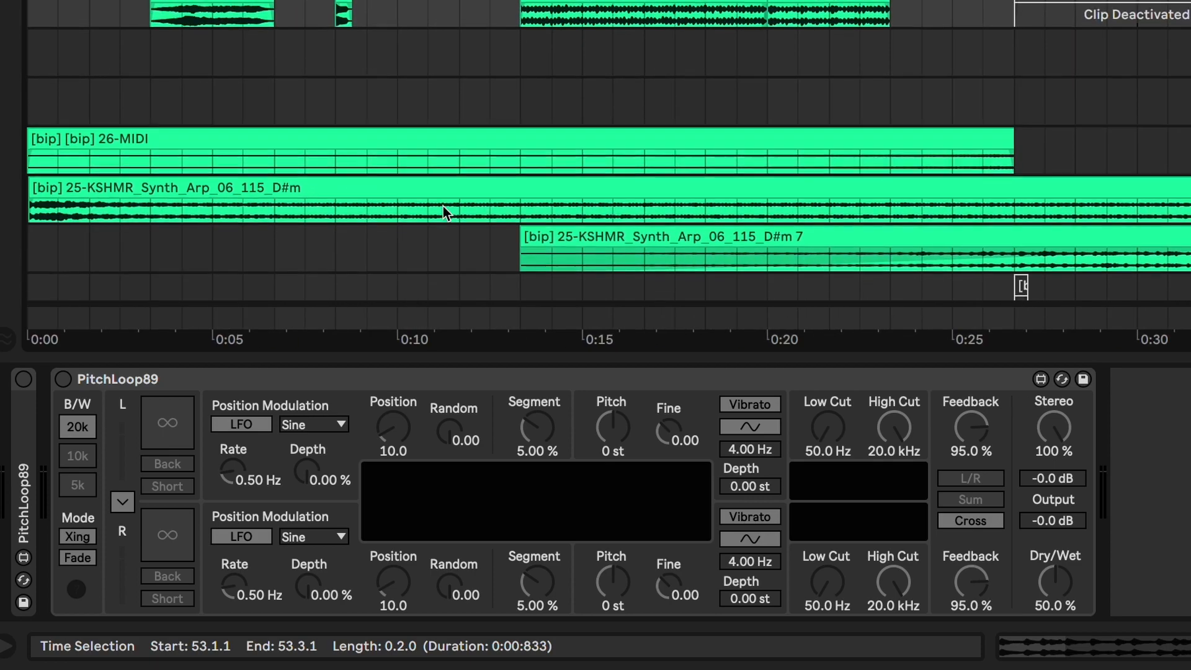
pyautogui.click(406, 177)
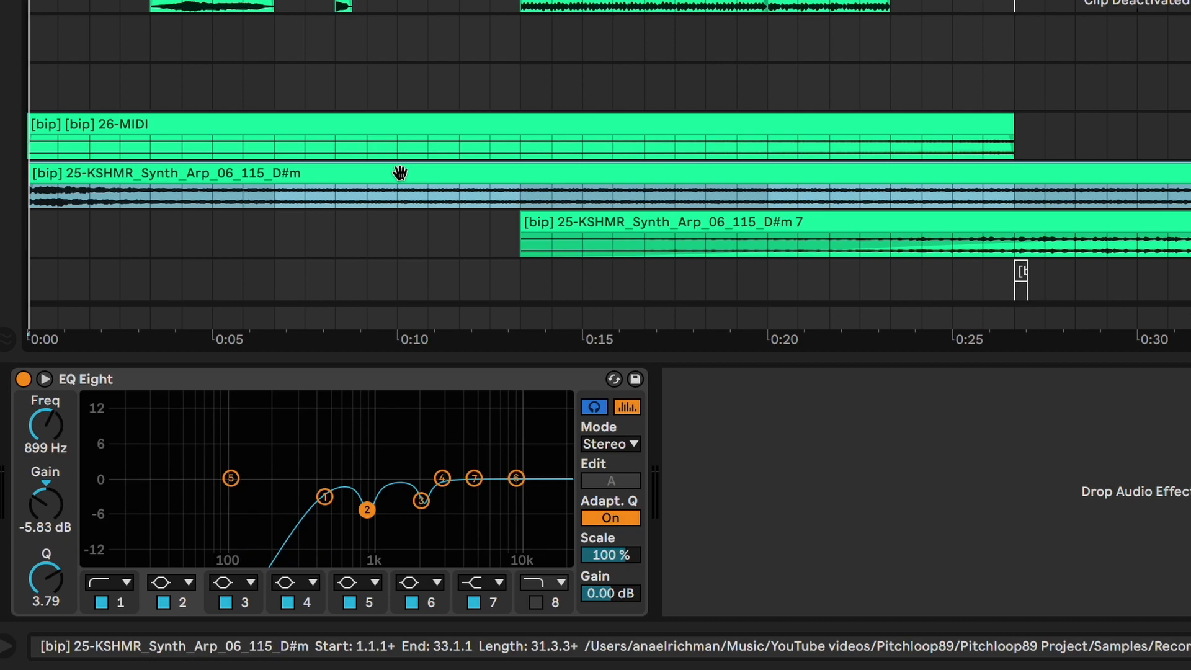
pyautogui.press('space')
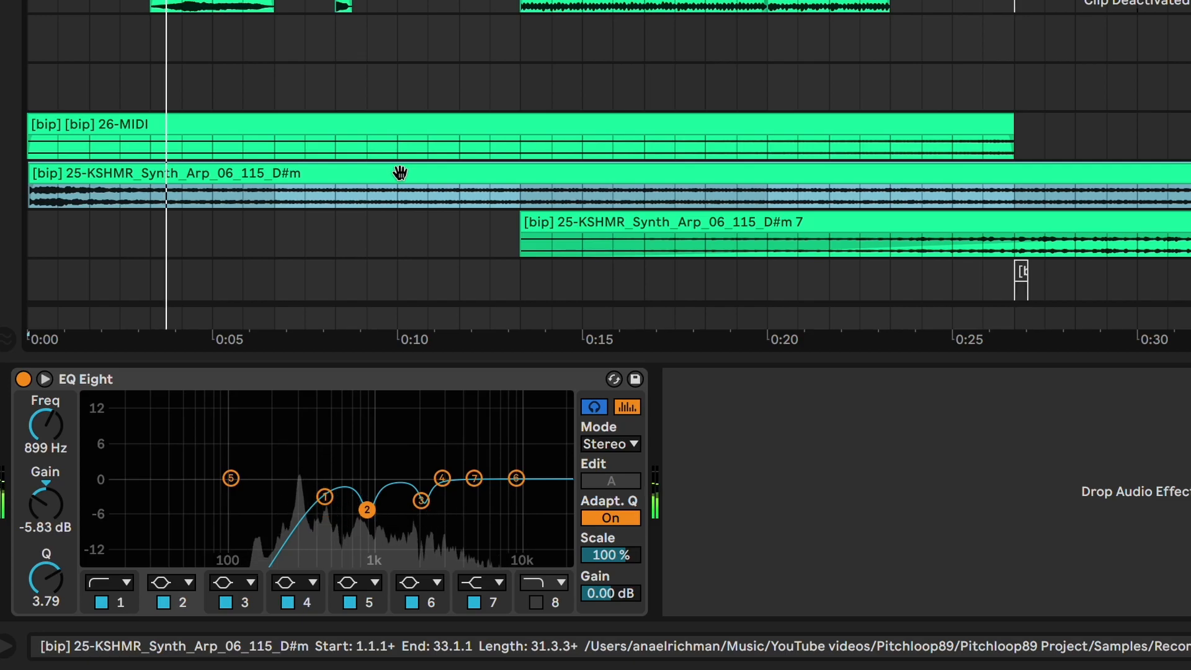
pyautogui.press('space')
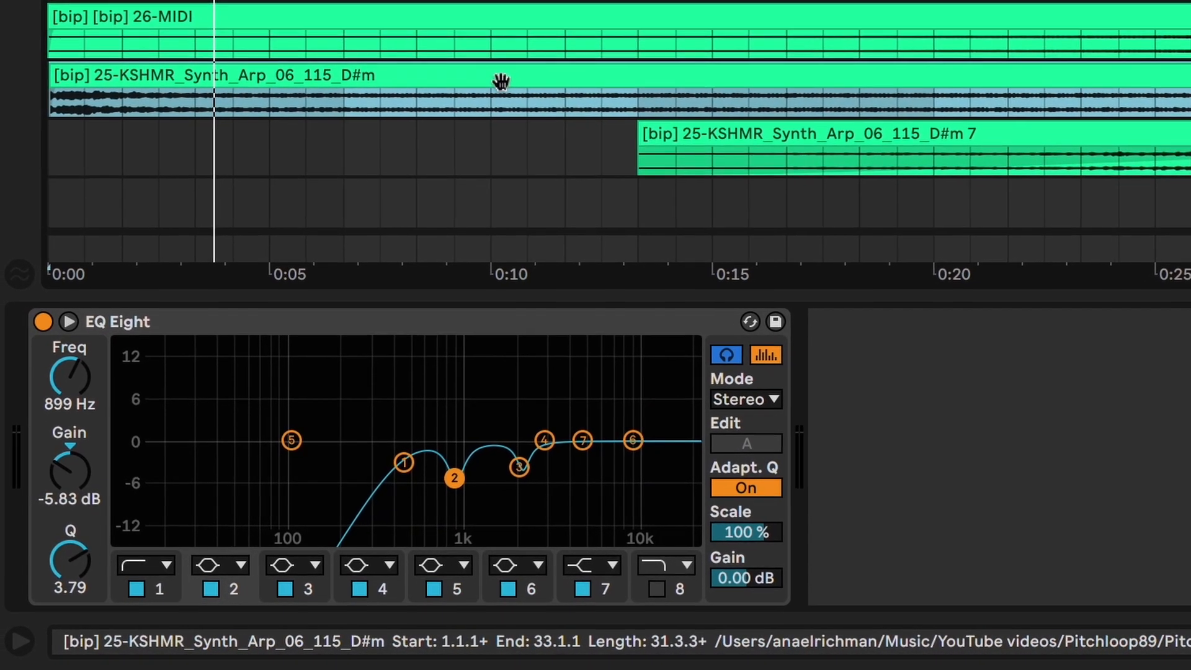
# Step: Open the synth arp clip's settings and change its warp mode to Beats, preserving Transients
pyautogui.doubleClick(500, 81)
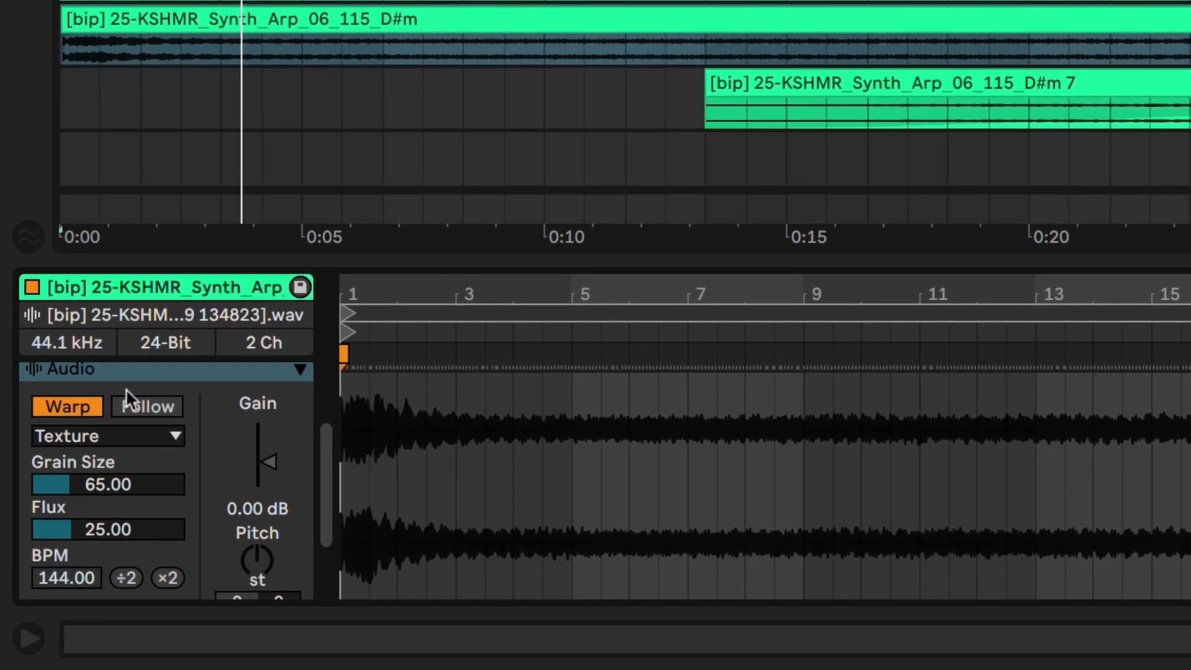
pyautogui.click(122, 438)
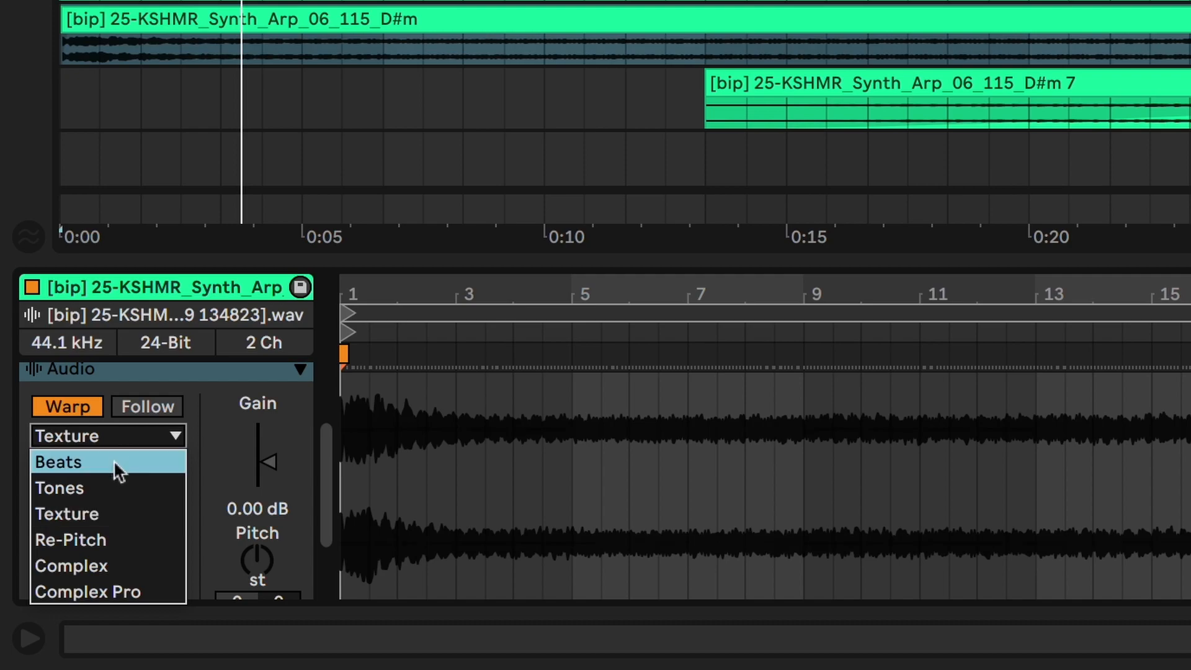
pyautogui.click(114, 460)
pyautogui.click(111, 490)
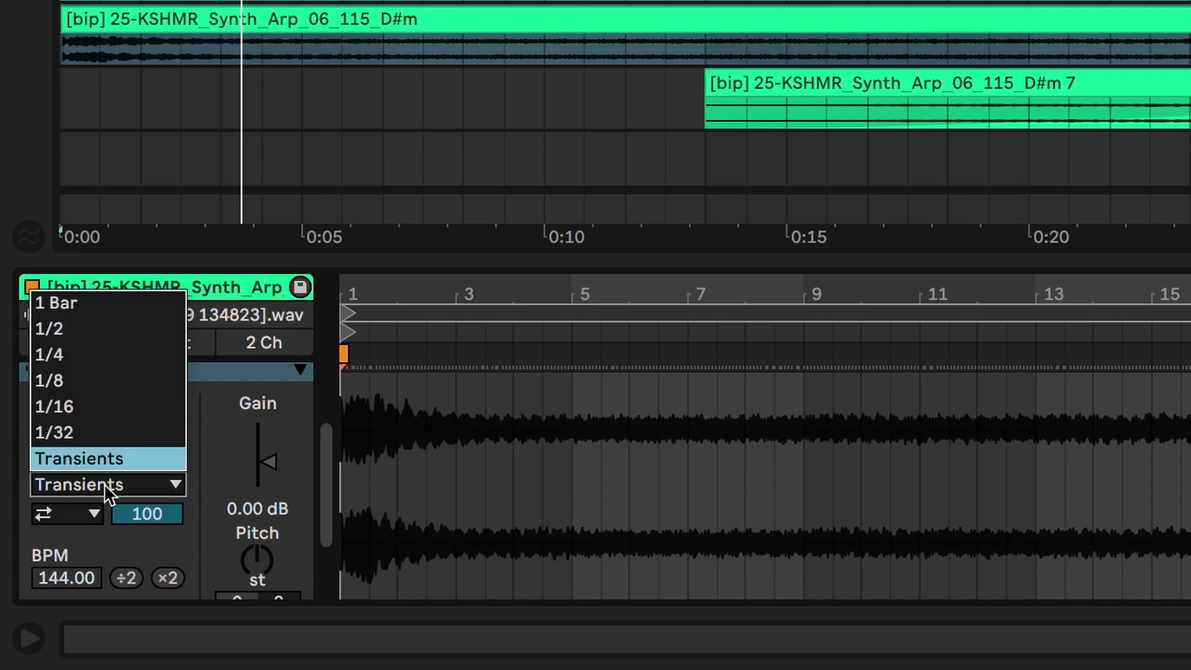
pyautogui.click(109, 464)
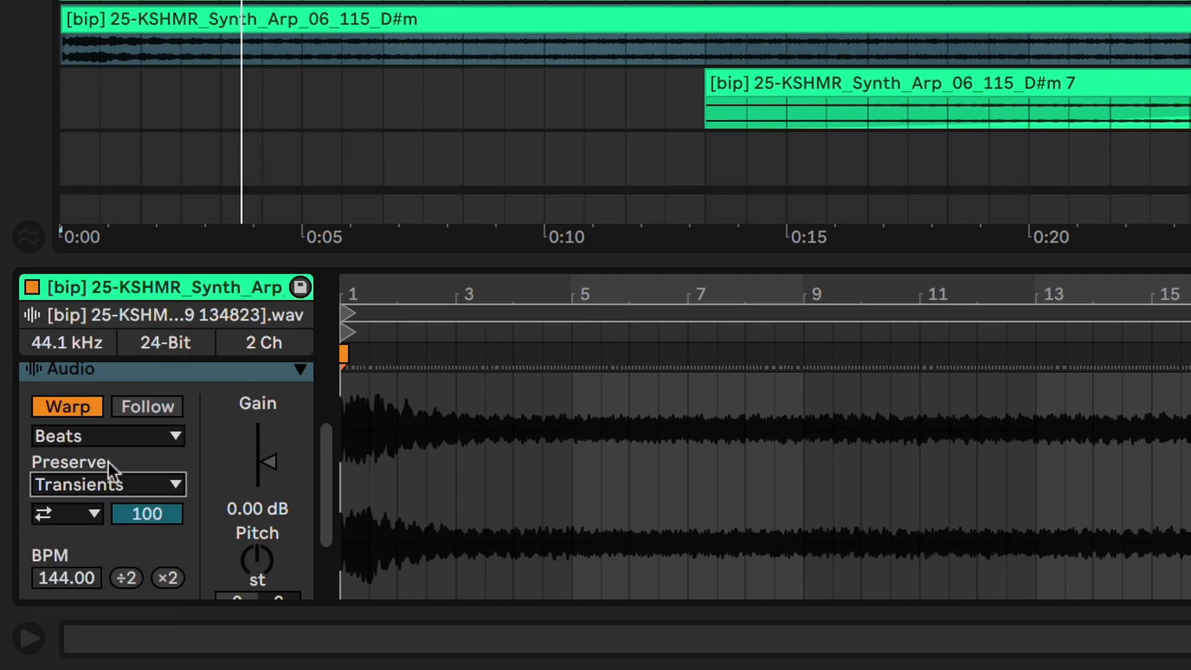
# Step: Set the clip's transient loop mode to forward without looping and its transient envelope to 25 while listening
pyautogui.click(81, 524)
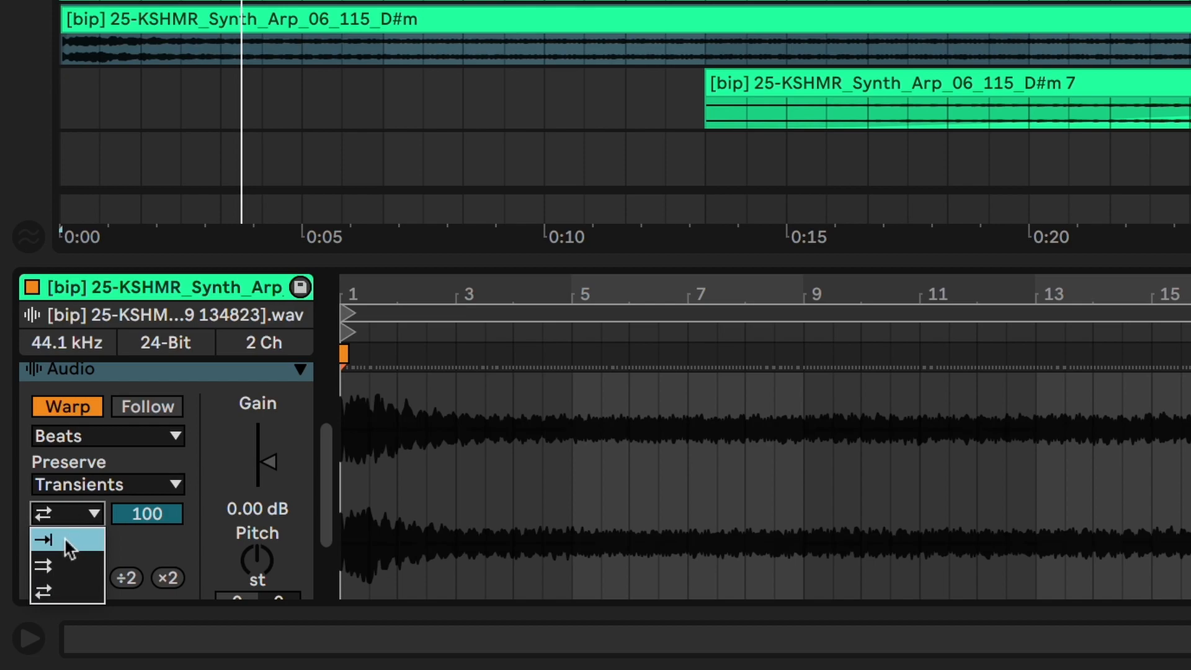
pyautogui.click(67, 543)
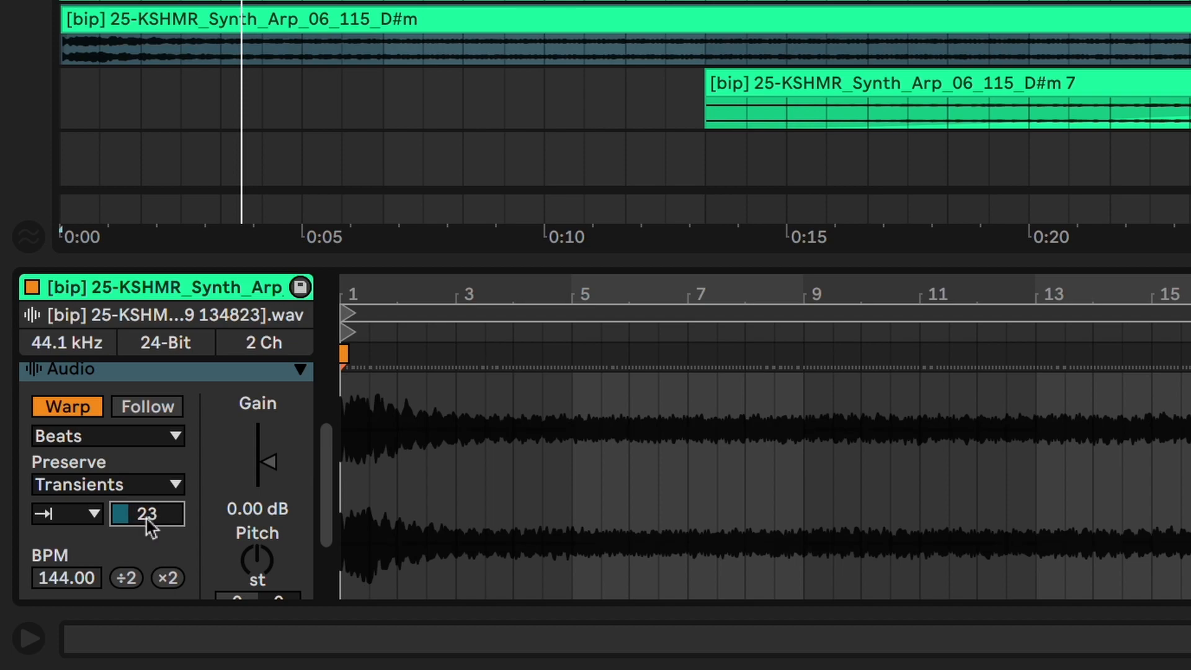
pyautogui.press('space')
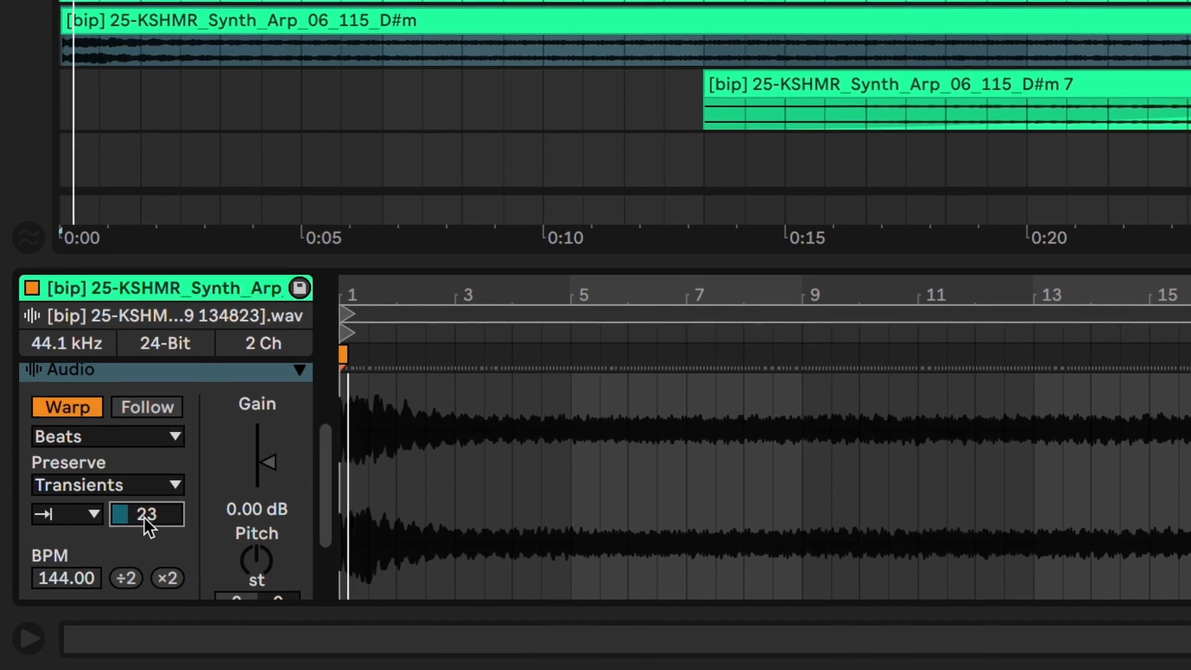
pyautogui.moveTo(142, 523); pyautogui.dragTo(141, 519)
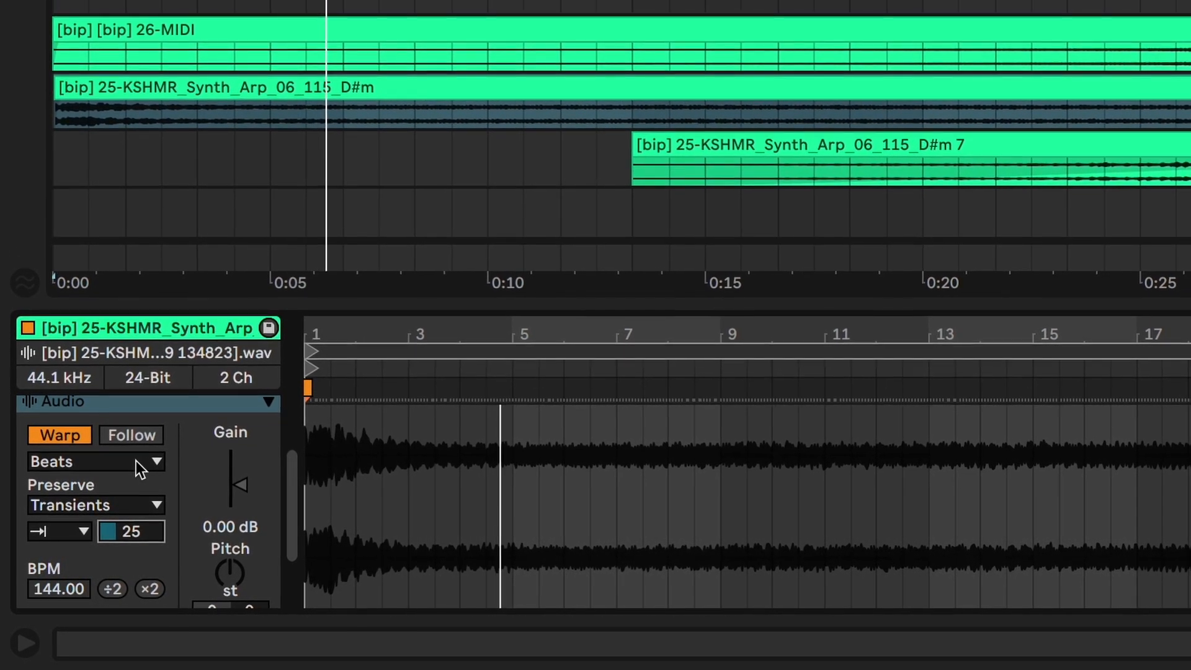
# Step: Compare the sound during playback by switching the clip's warp mode to Texture and back to Beats
pyautogui.click(137, 459)
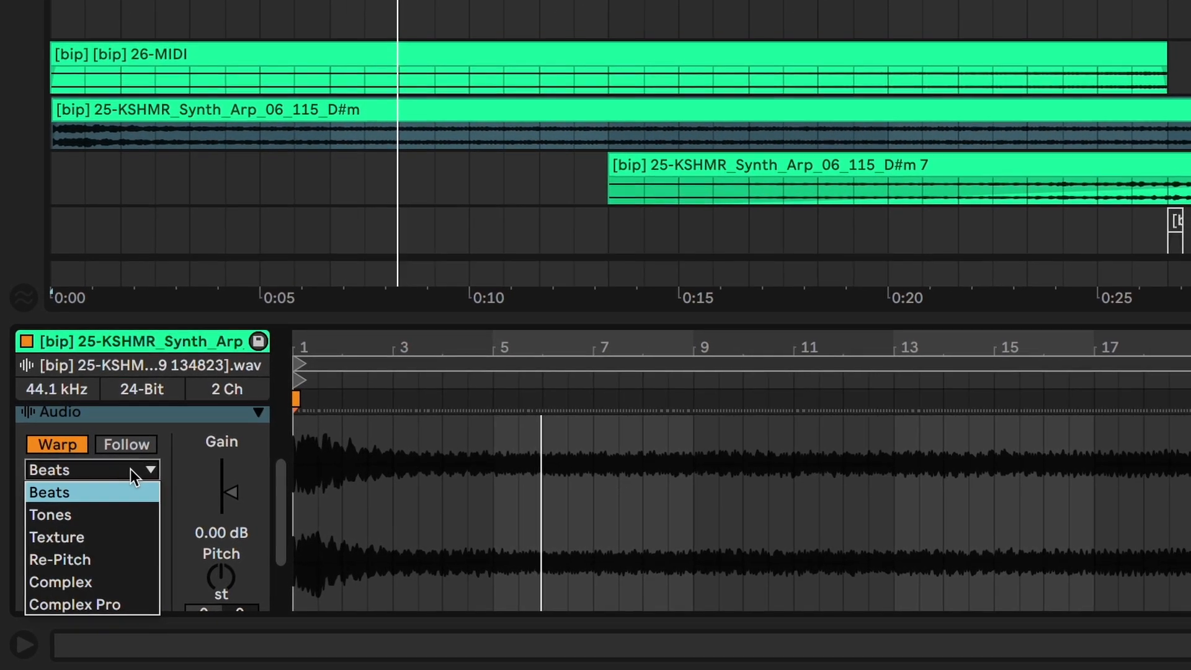
pyautogui.click(105, 537)
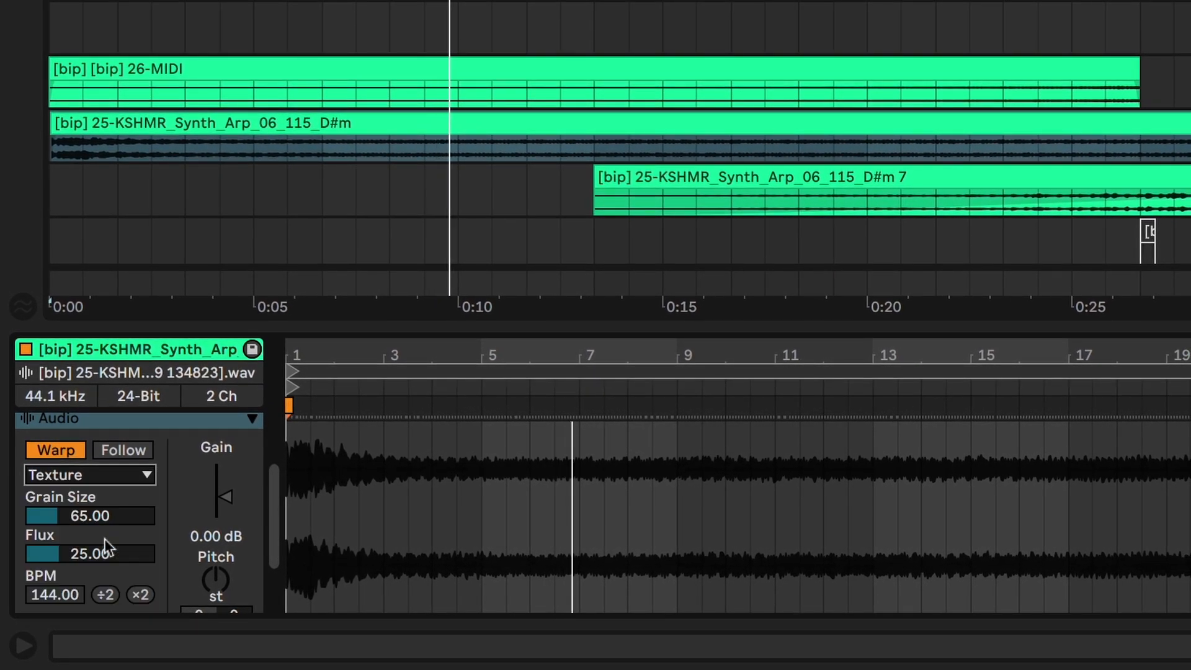
pyautogui.click(120, 474)
pyautogui.click(104, 501)
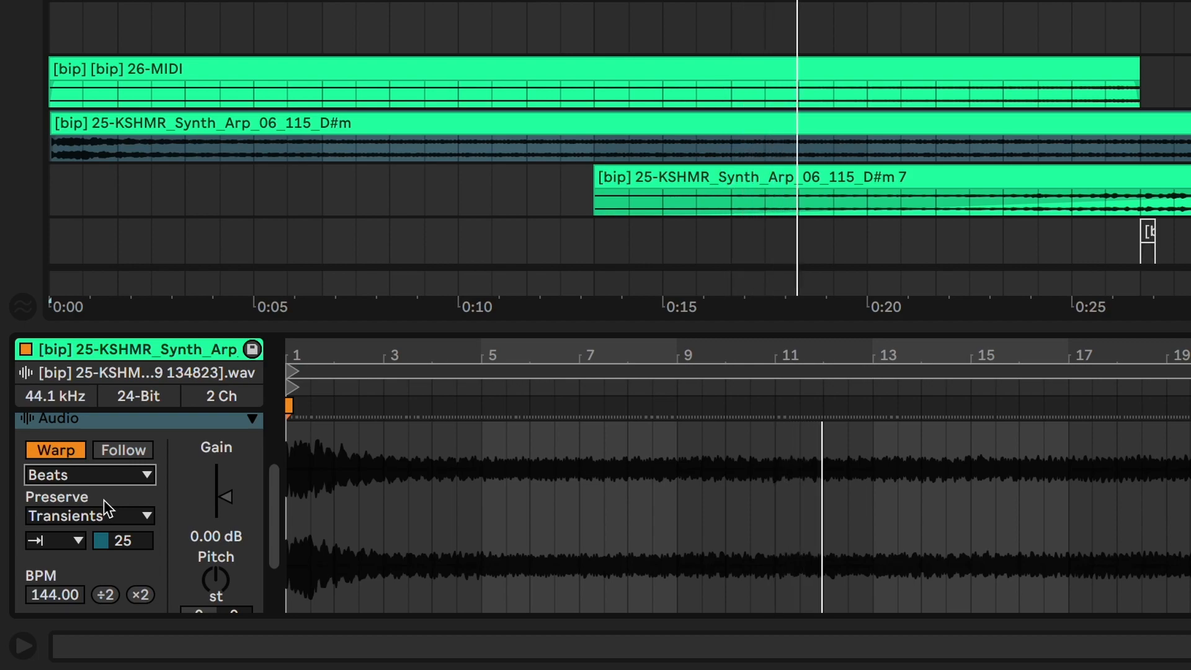
# Step: Listen to further sections of the synth arp clip from 21.1.1 and 29.1.1
pyautogui.hscroll(10, 902, 209)
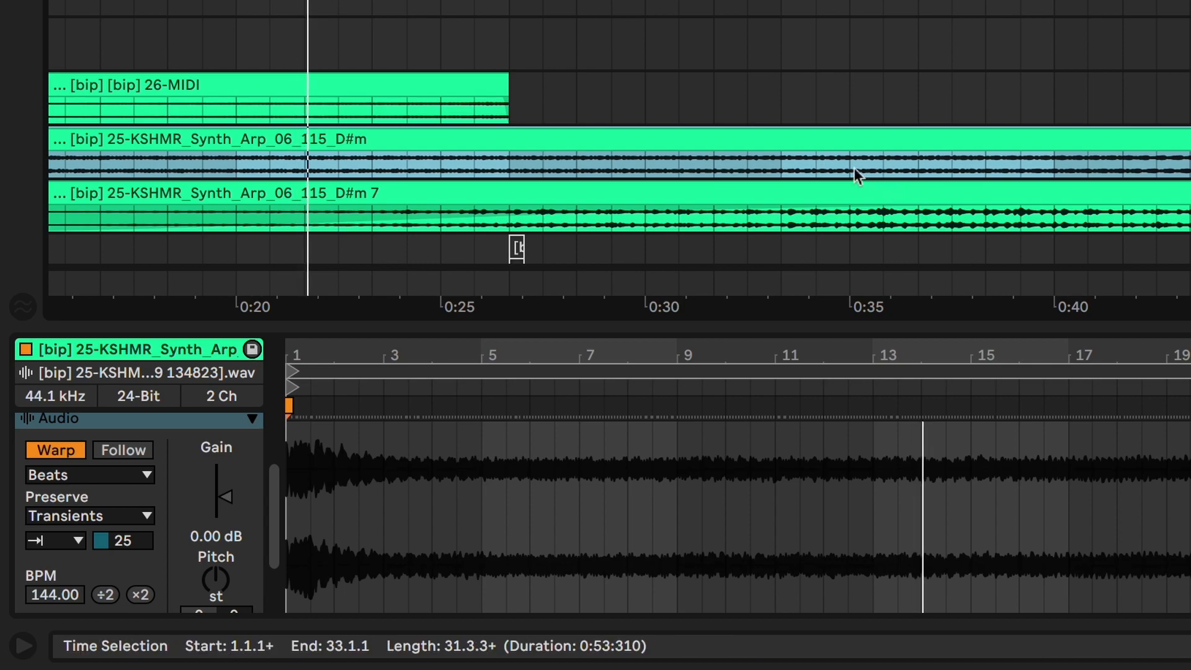
pyautogui.click(782, 165)
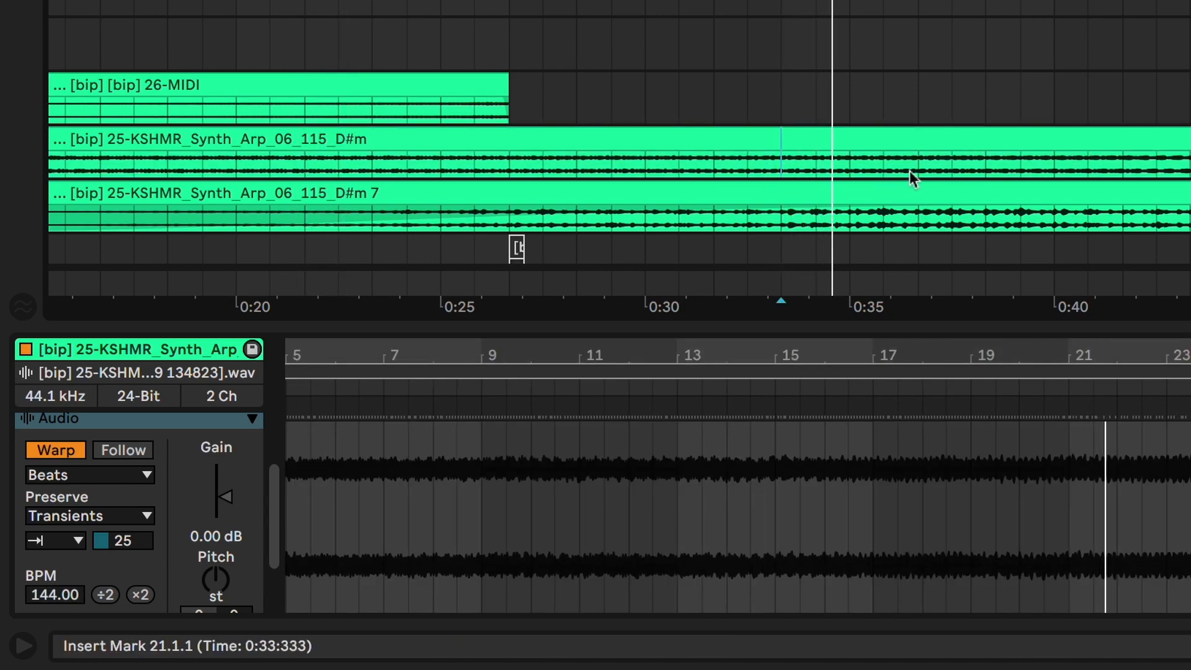
pyautogui.hscroll(5, 912, 177)
pyautogui.click(1043, 165)
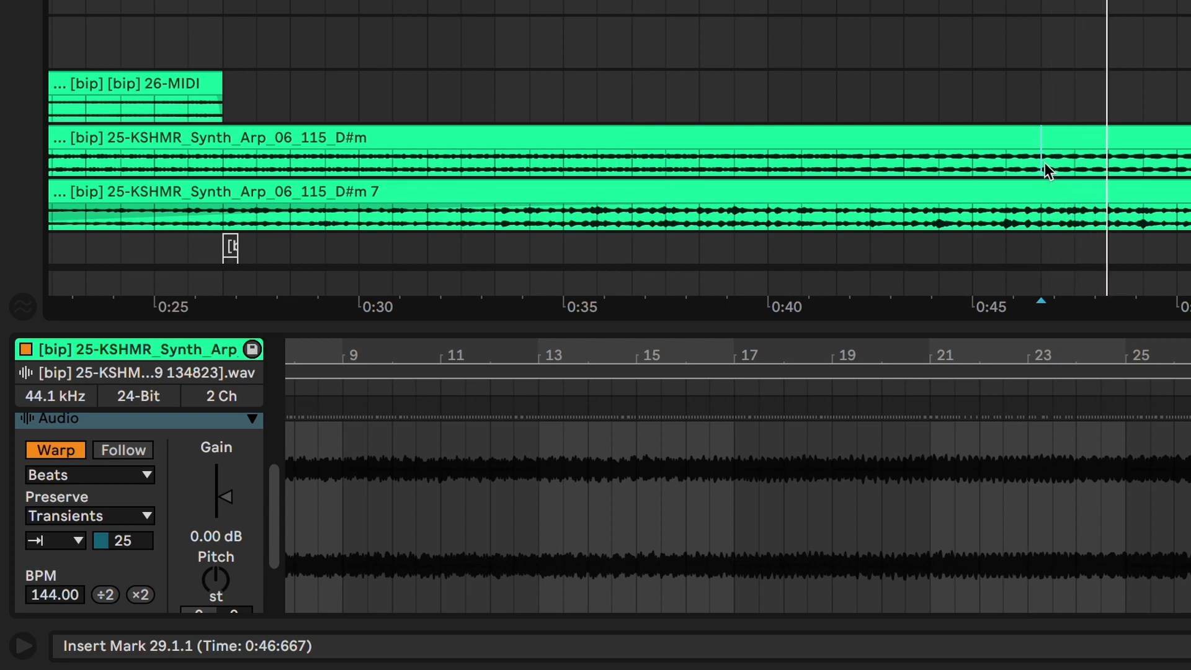
pyautogui.press('space')
# Step: Highlight the segment from 33.1.1 to 33.3.1 of the next synth arp clip, then select the clip for listening
pyautogui.hscroll(6, 1045, 163)
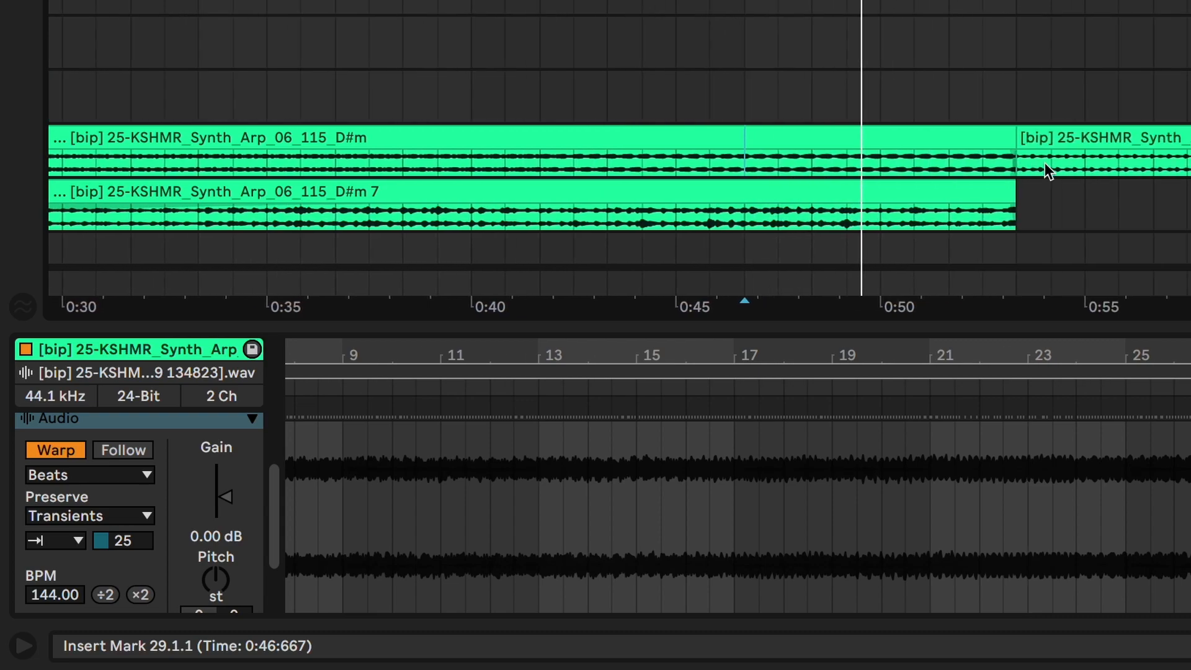
pyautogui.moveTo(894, 160); pyautogui.dragTo(958, 157)
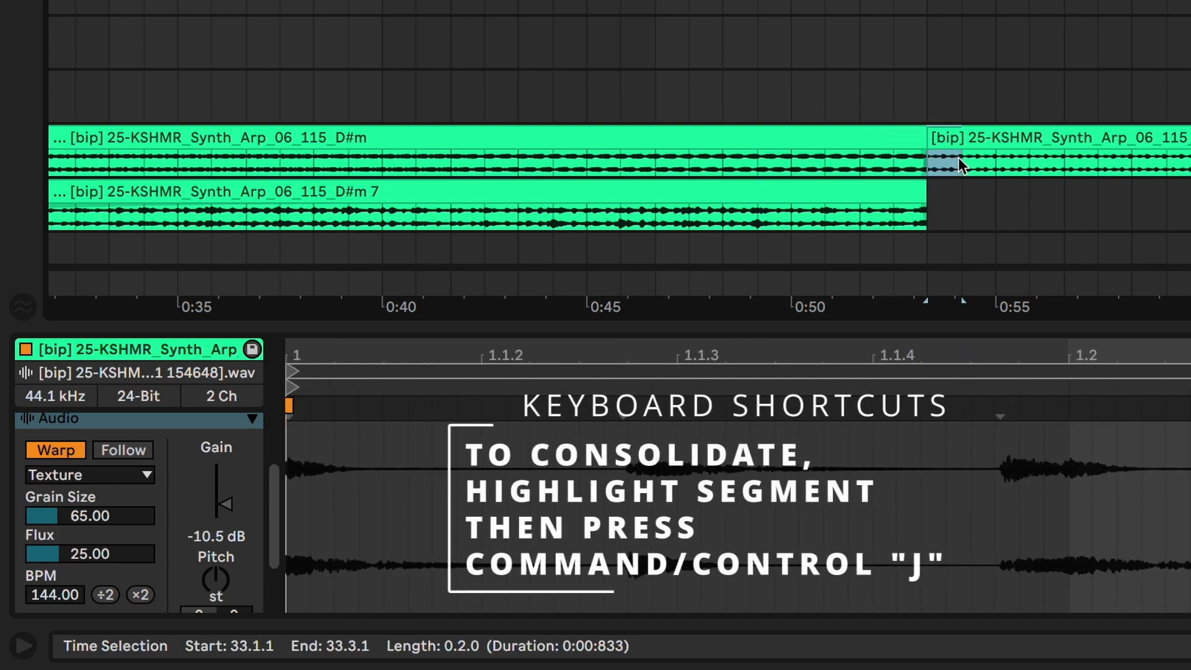
pyautogui.click(949, 142)
pyautogui.hscroll(4, 761, 147)
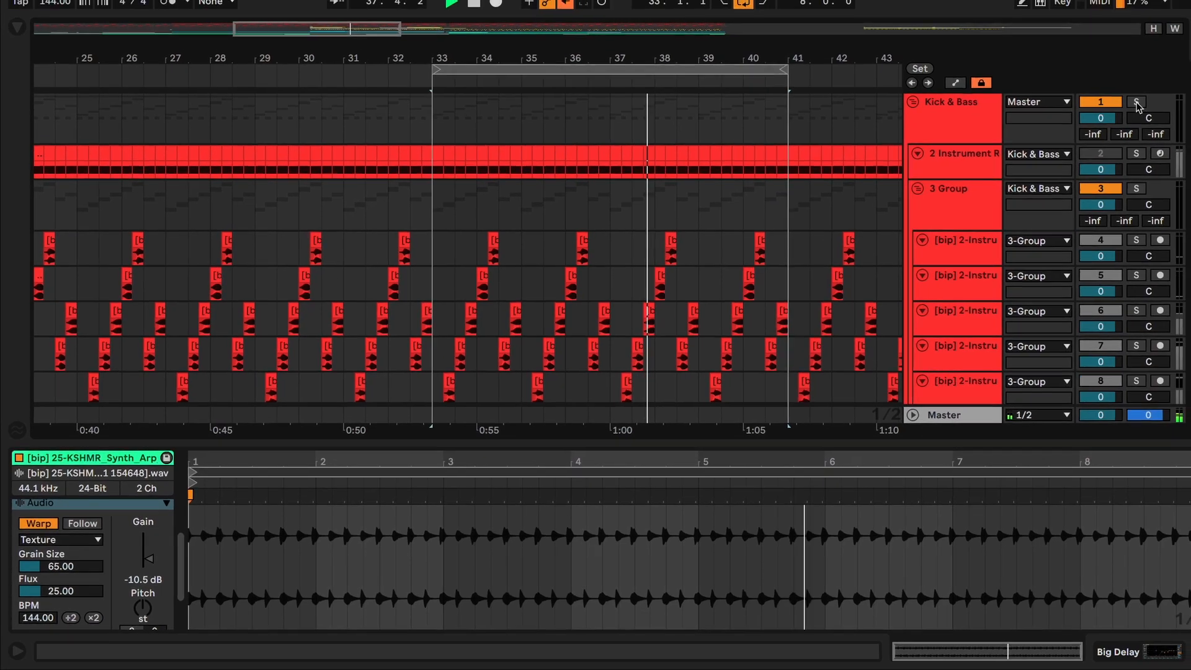
# Step: Solo the Kick & Bass group and look through the tracks below it during playback
pyautogui.click(1137, 103)
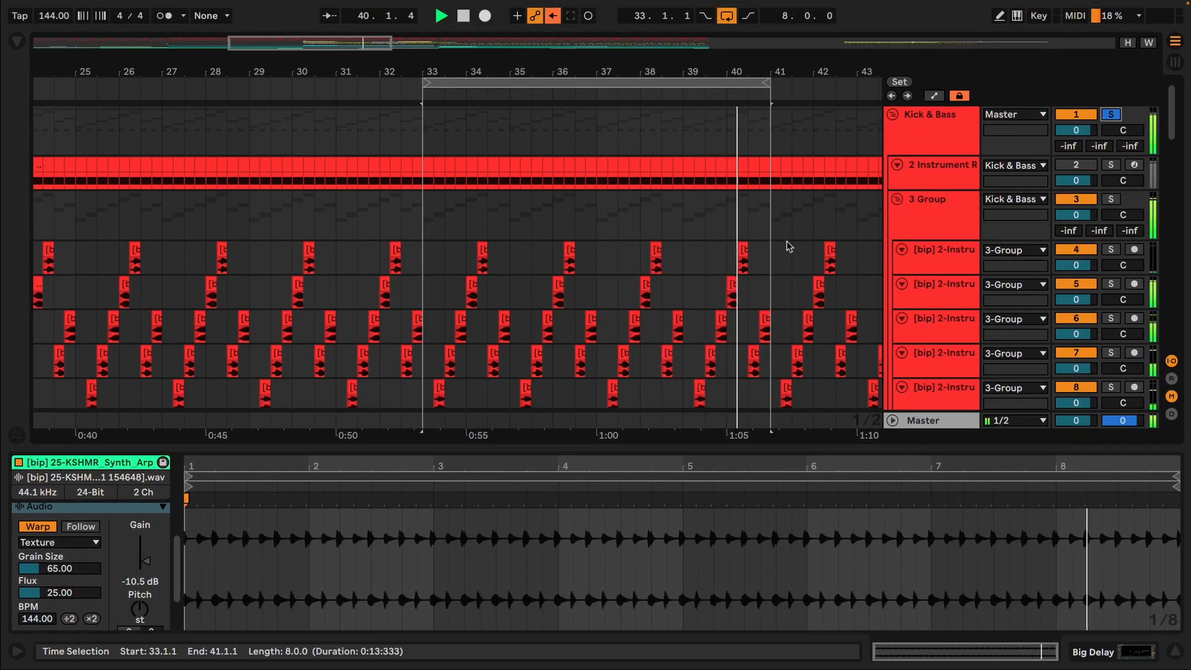
pyautogui.scroll(-5, 787, 242)
pyautogui.scroll(-3, 787, 247)
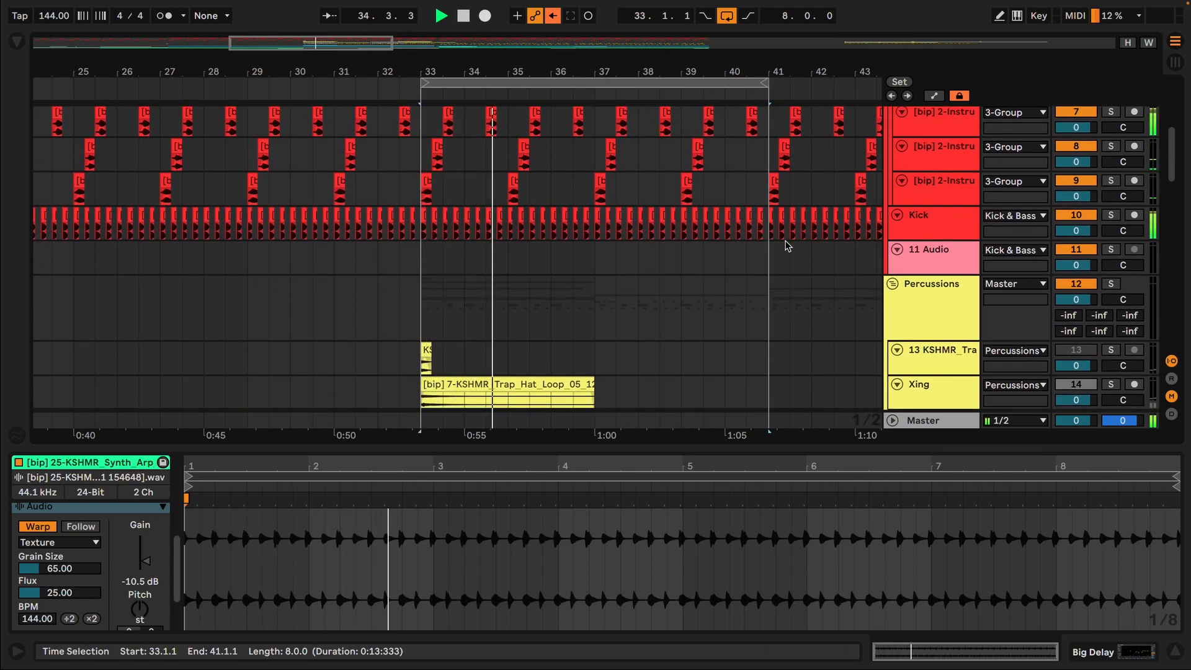
pyautogui.scroll(-15, 787, 246)
pyautogui.scroll(1, 785, 242)
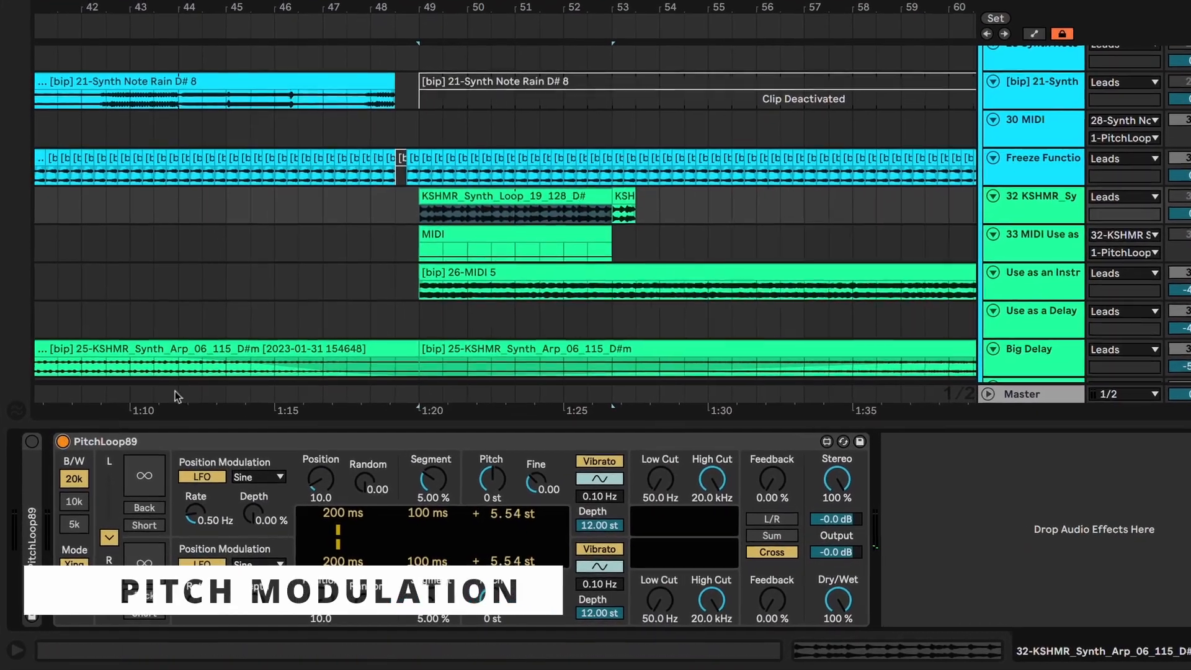
# Step: Audition the KSHMR_Synth_Loop_19_128_D# clip at bar 49 through PitchLoop89's vibrato pitch modulation
pyautogui.click(524, 196)
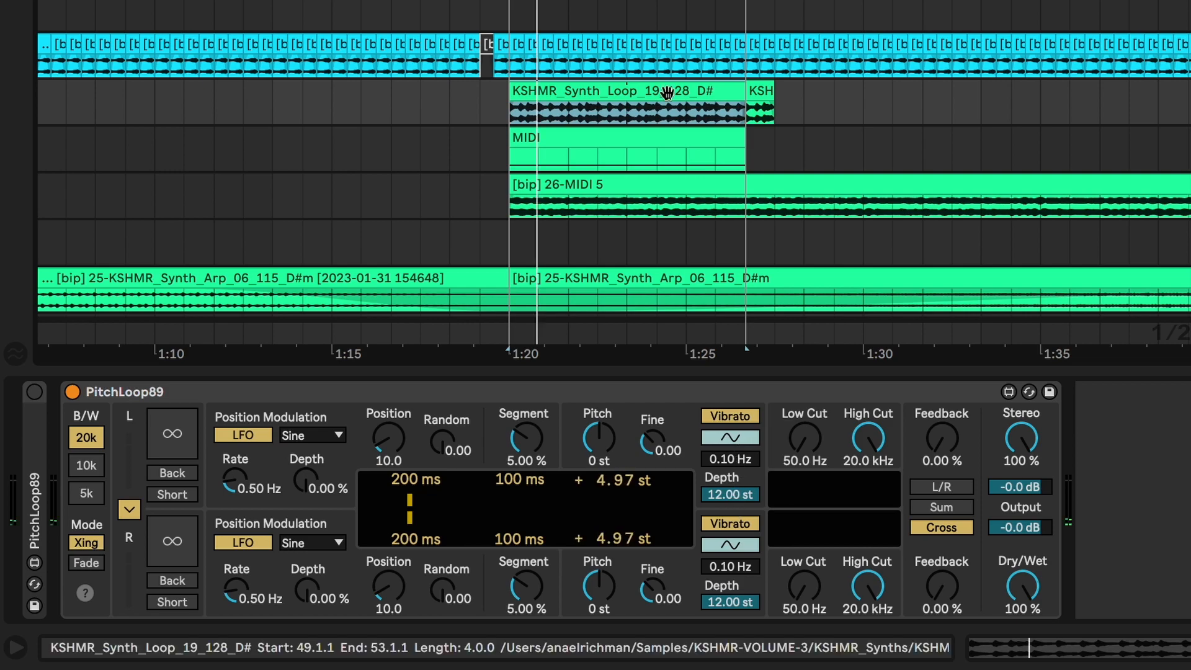
pyautogui.press('space')
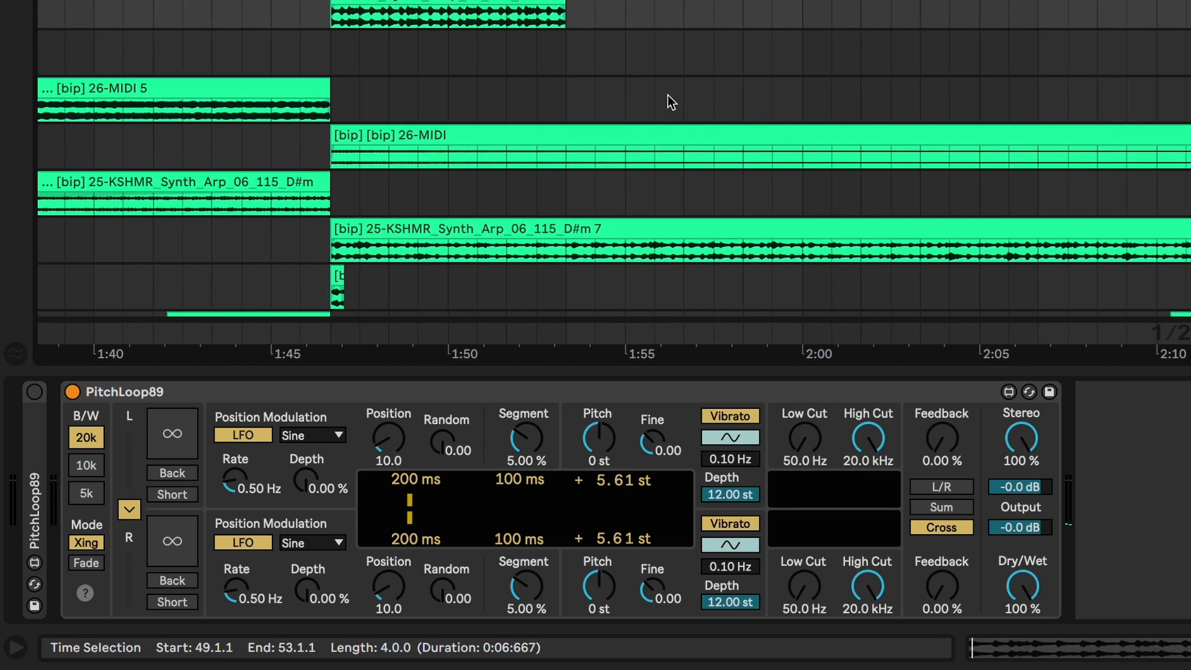
# Step: Open the 25-KSHMR_Synth_Arp_06_115_D#m 7 clip at bar 65 and play it to hear its Beats warp settings
pyautogui.hscroll(4, 668, 95)
pyautogui.hscroll(-2, 667, 95)
pyautogui.click(592, 230)
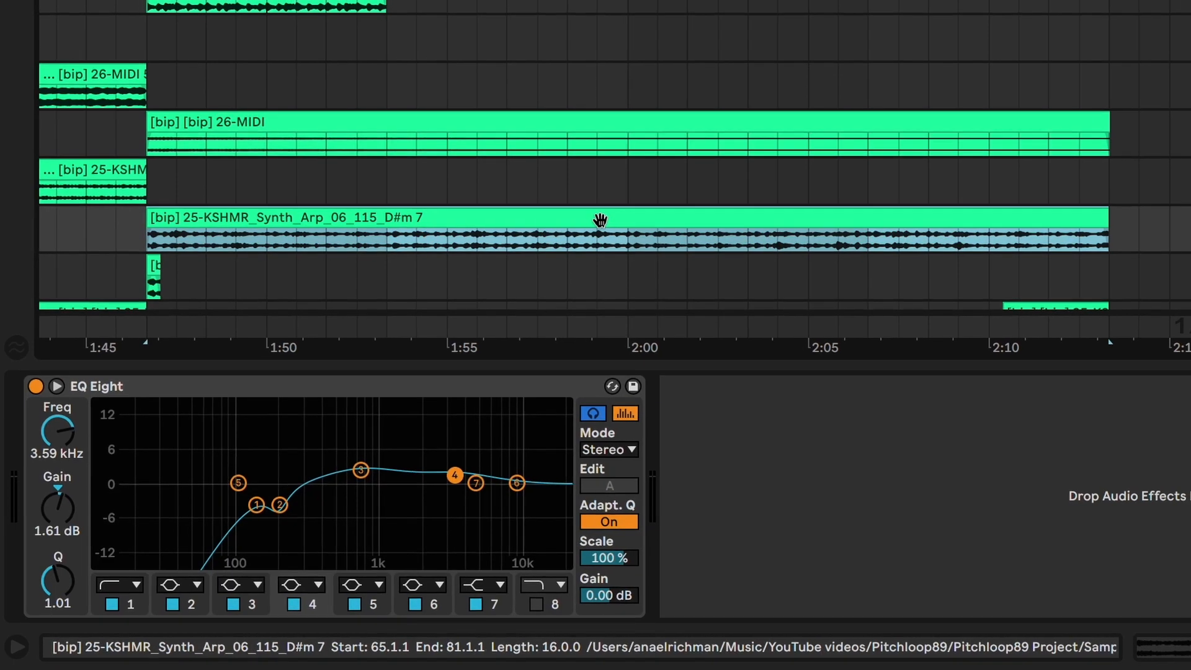
pyautogui.doubleClick(592, 230)
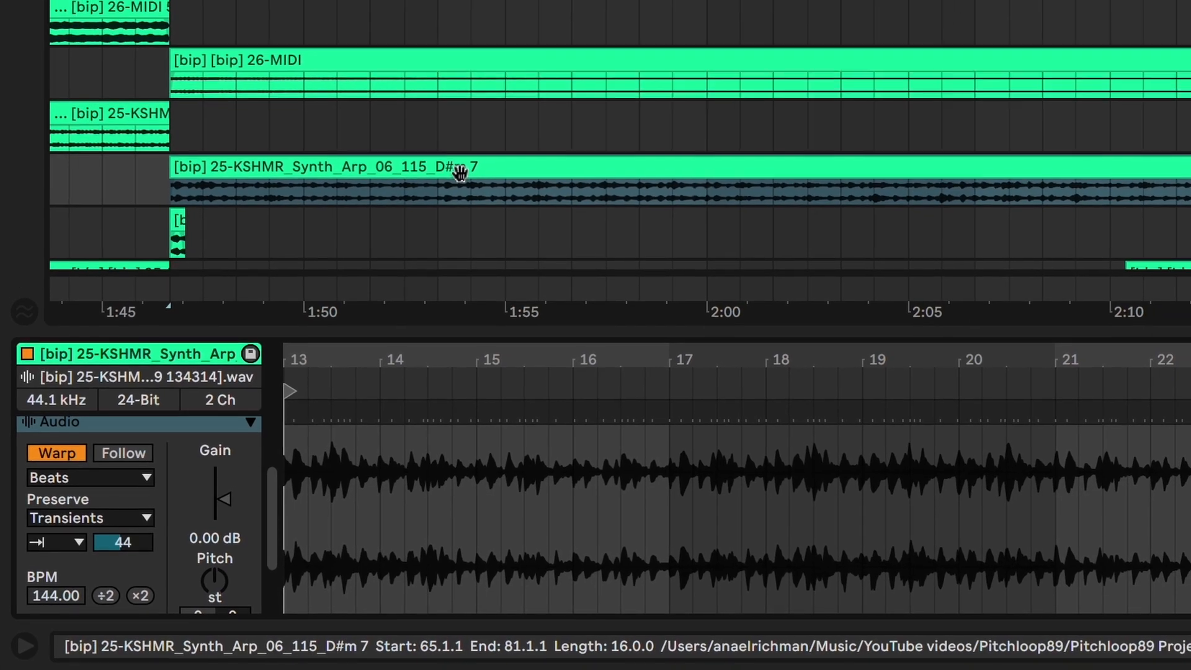
pyautogui.click(461, 171)
pyautogui.press('space')
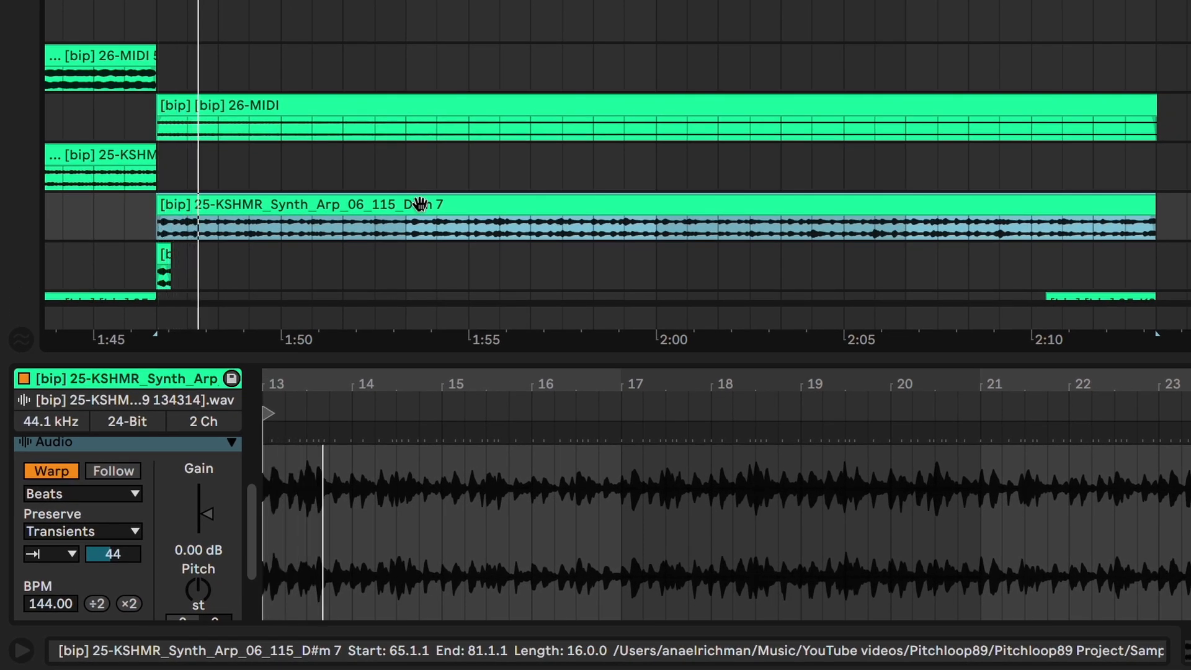
pyautogui.scroll(10, 746, 118)
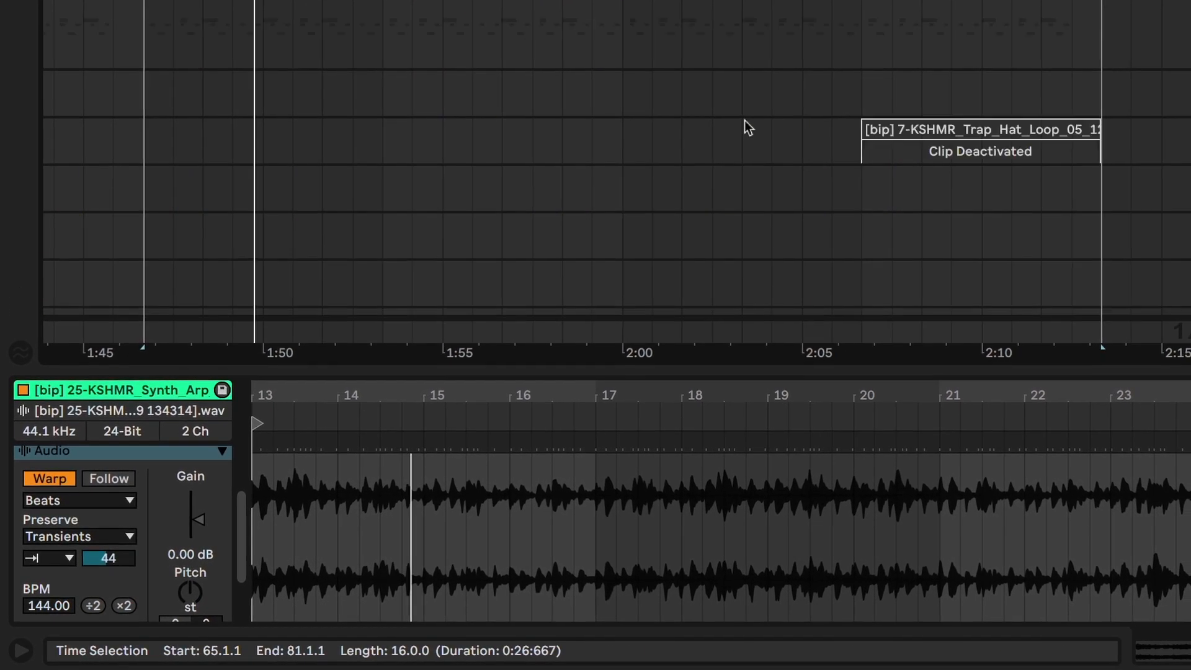
# Step: Solo the Kick & Bass and Percussions groups so they play together with the soloed Vibrato Modulation track in Leads
pyautogui.scroll(5, 746, 120)
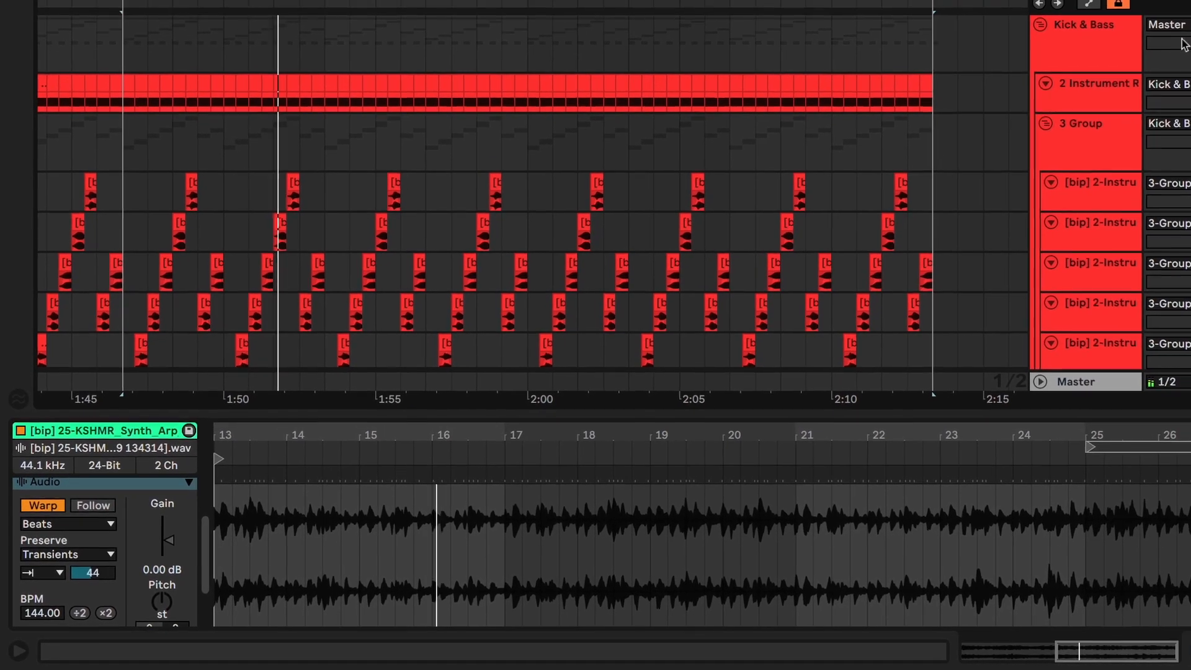
pyautogui.click(1115, 117)
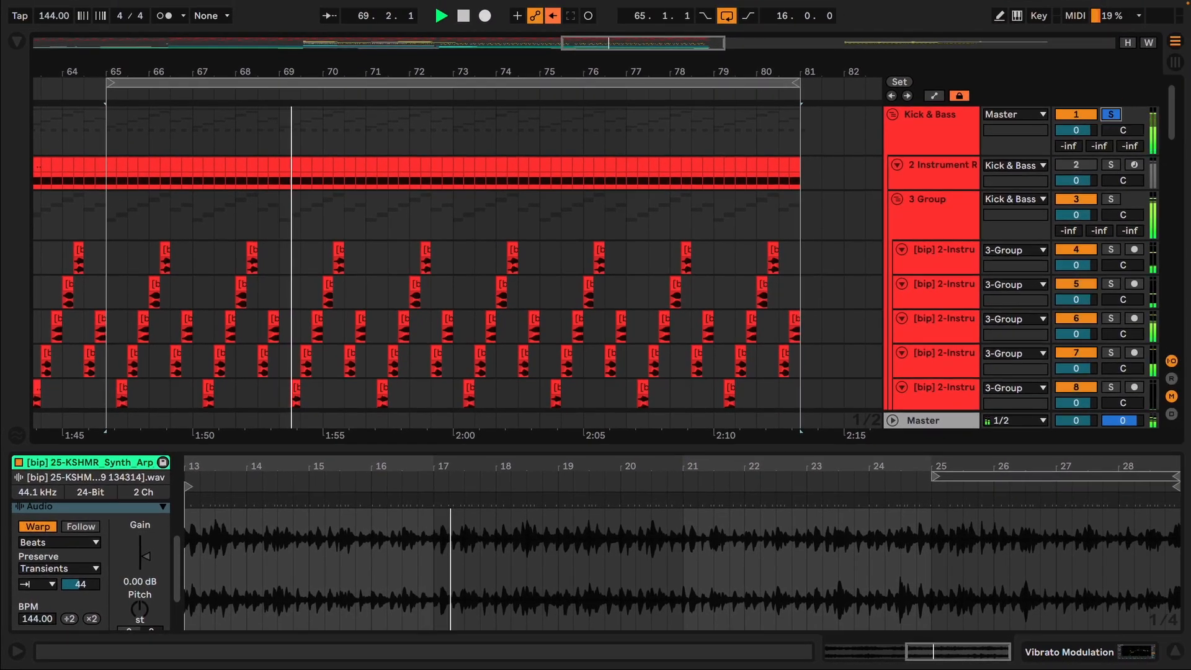
pyautogui.scroll(-10, 778, 205)
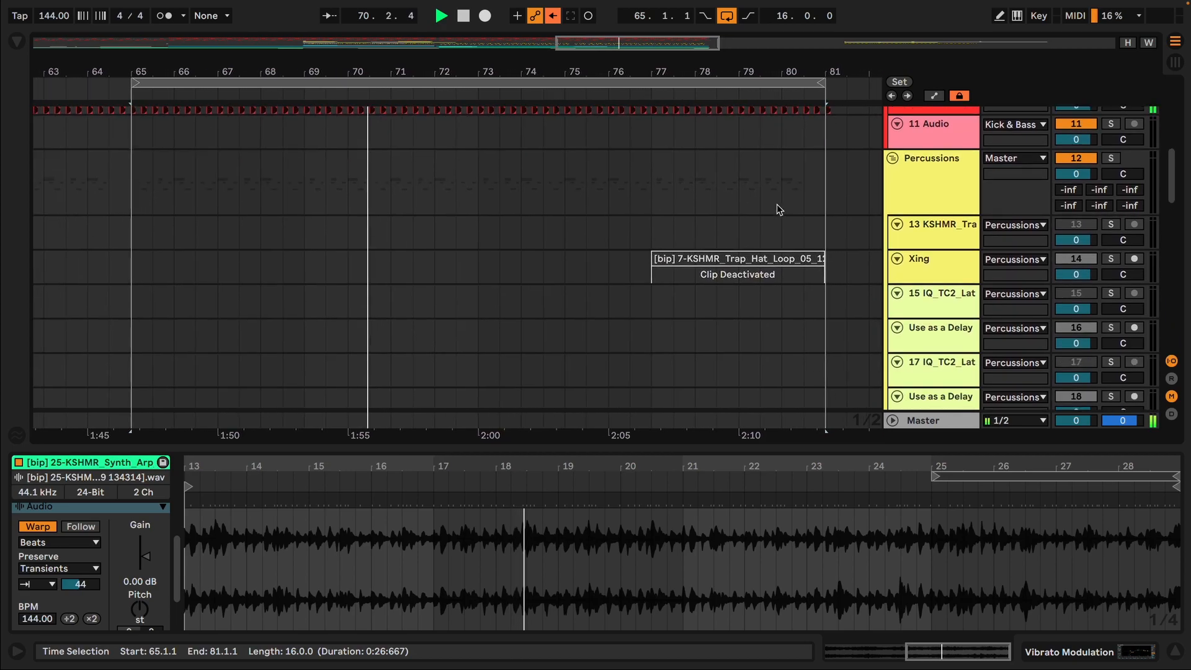
pyautogui.scroll(-1, 777, 209)
pyautogui.click(1111, 145)
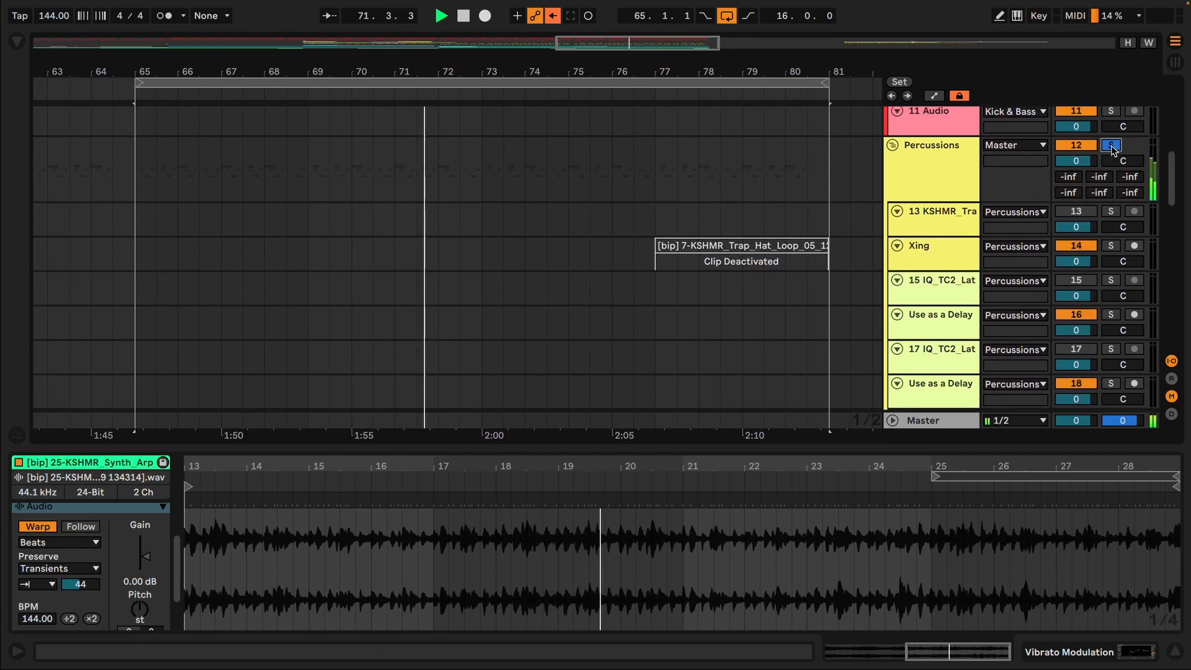
pyautogui.scroll(-10, 588, 322)
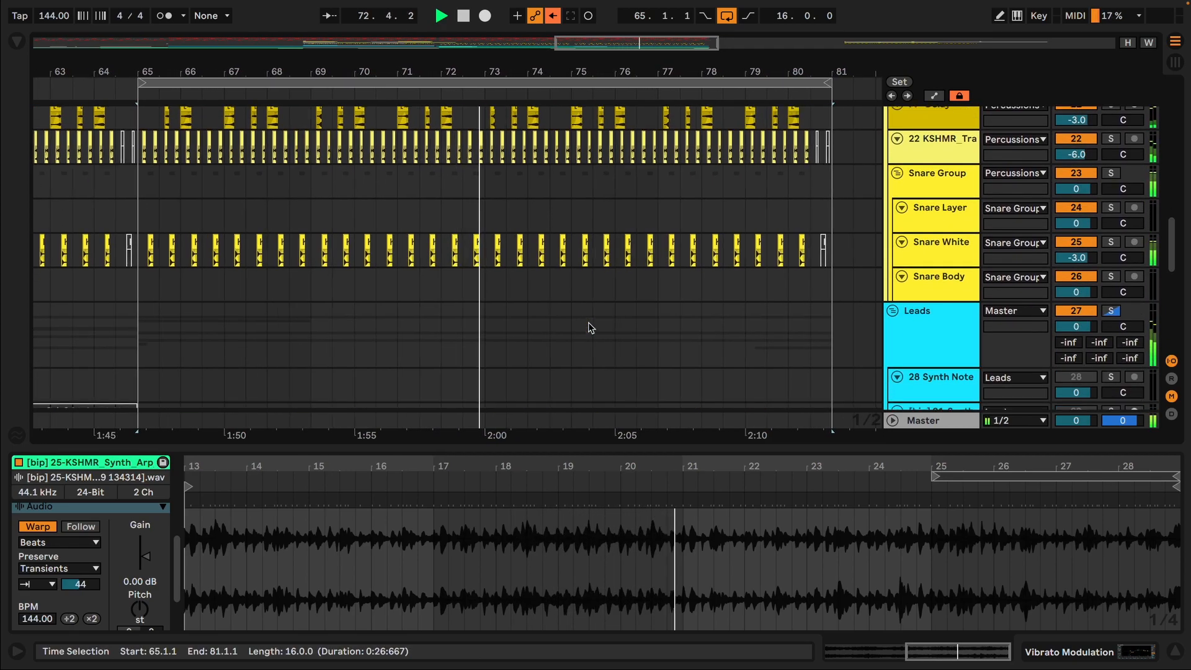
pyautogui.scroll(-12, 588, 322)
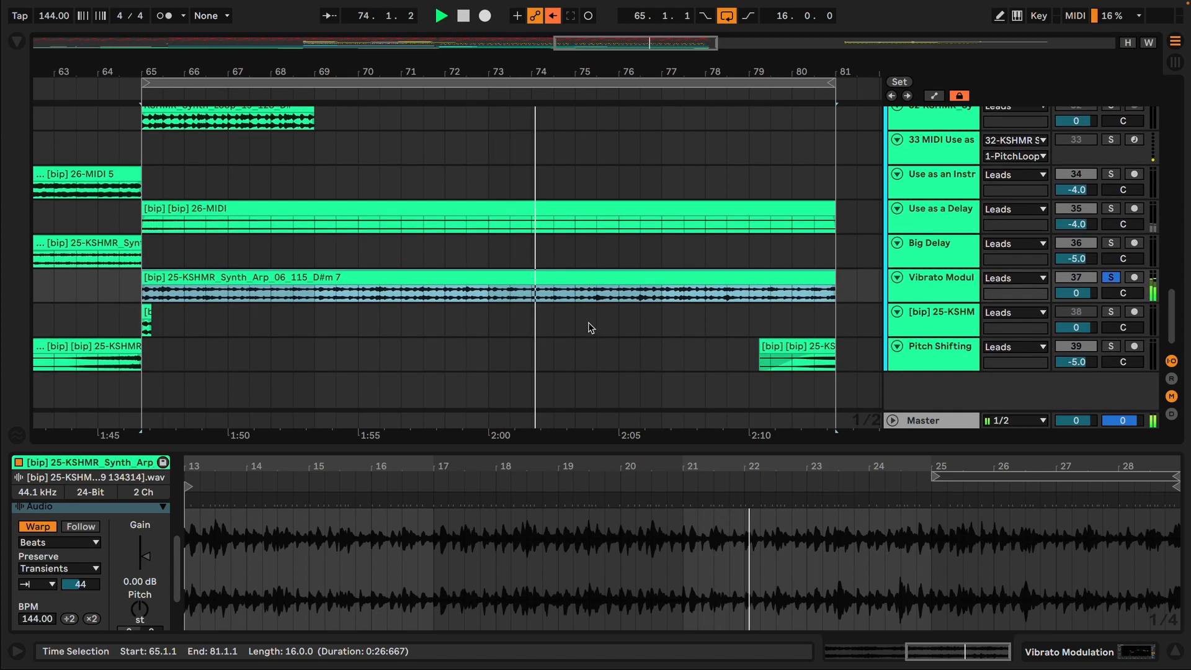
# Step: Compare the Texture and Beats warp modes on the 25-KSHMR_Synth_Arp_06_115_D#m 7 clip during playback, ending on Beats
pyautogui.click(45, 545)
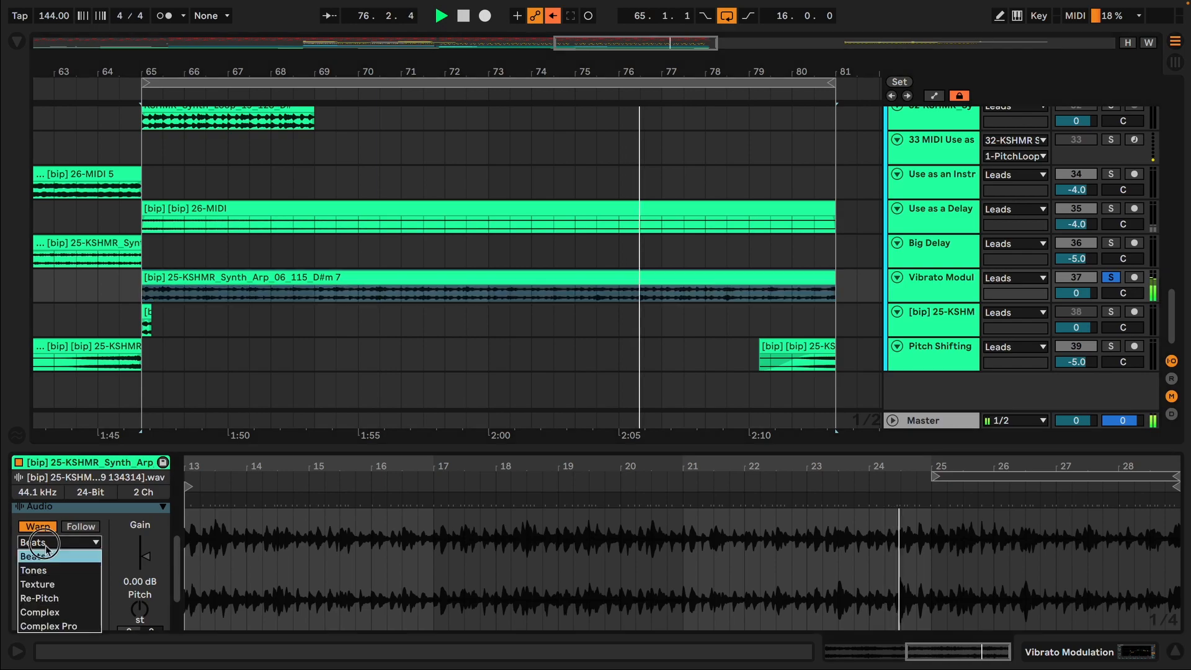
pyautogui.click(44, 584)
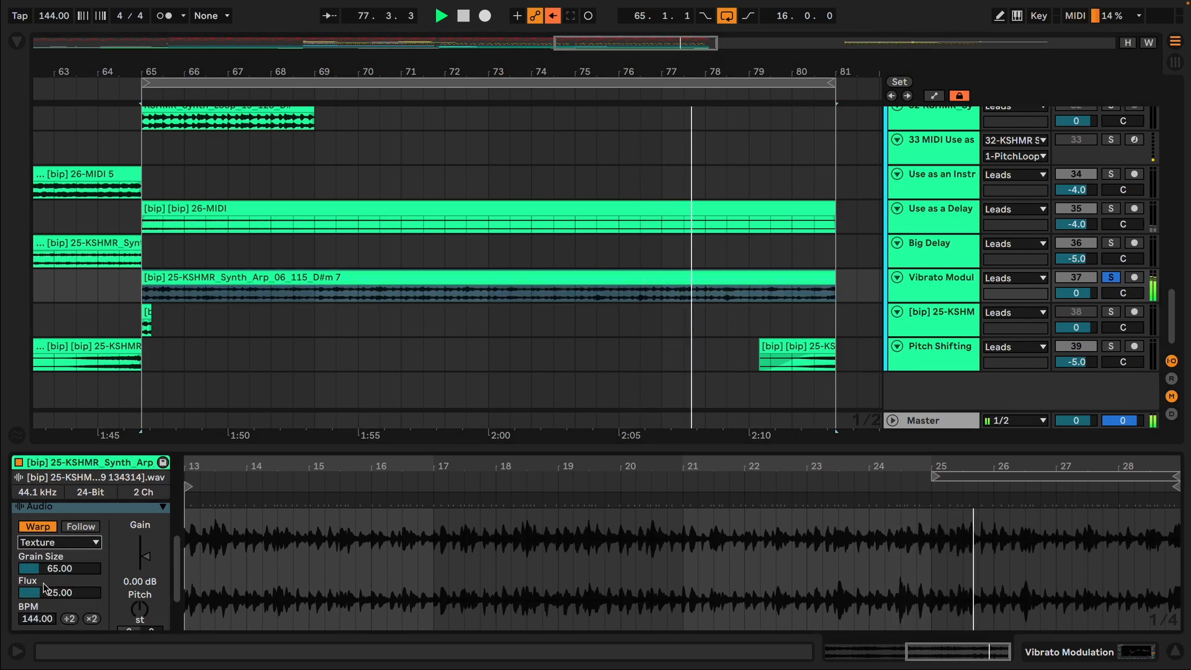
pyautogui.click(72, 545)
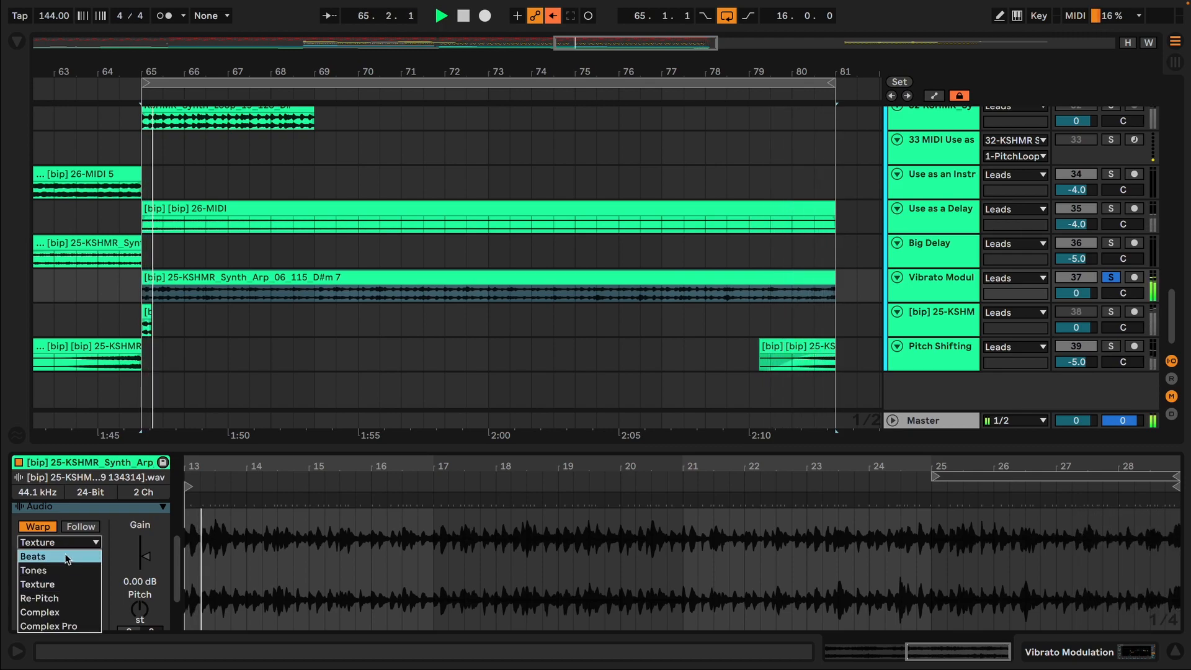
pyautogui.click(68, 558)
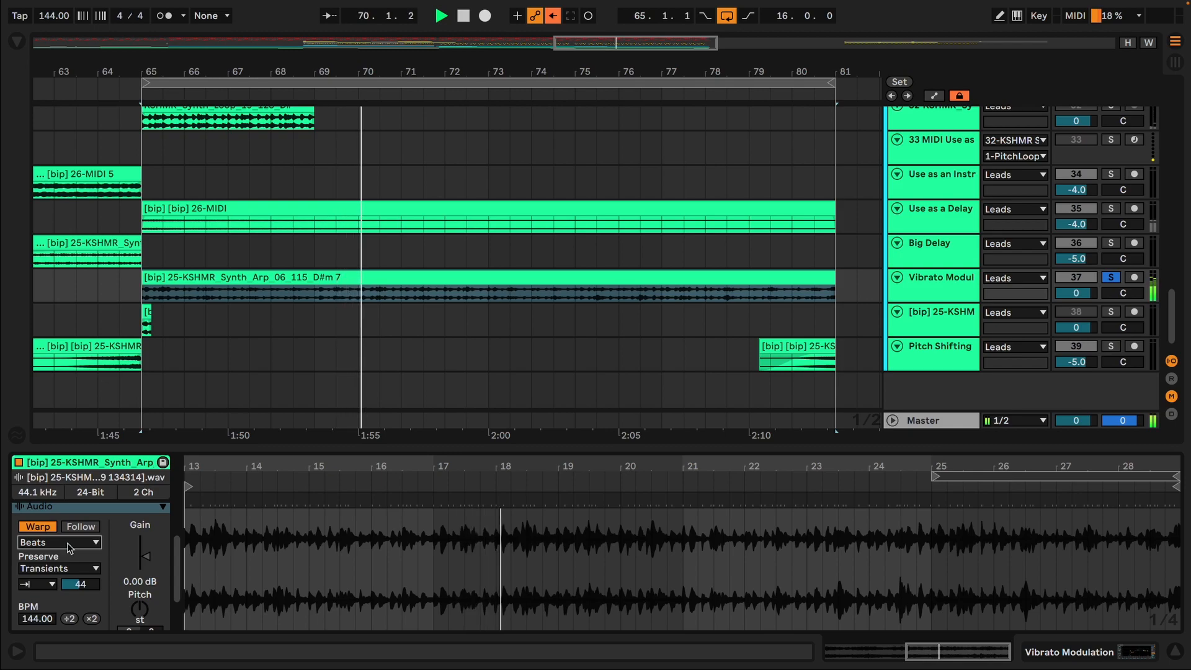
pyautogui.click(70, 546)
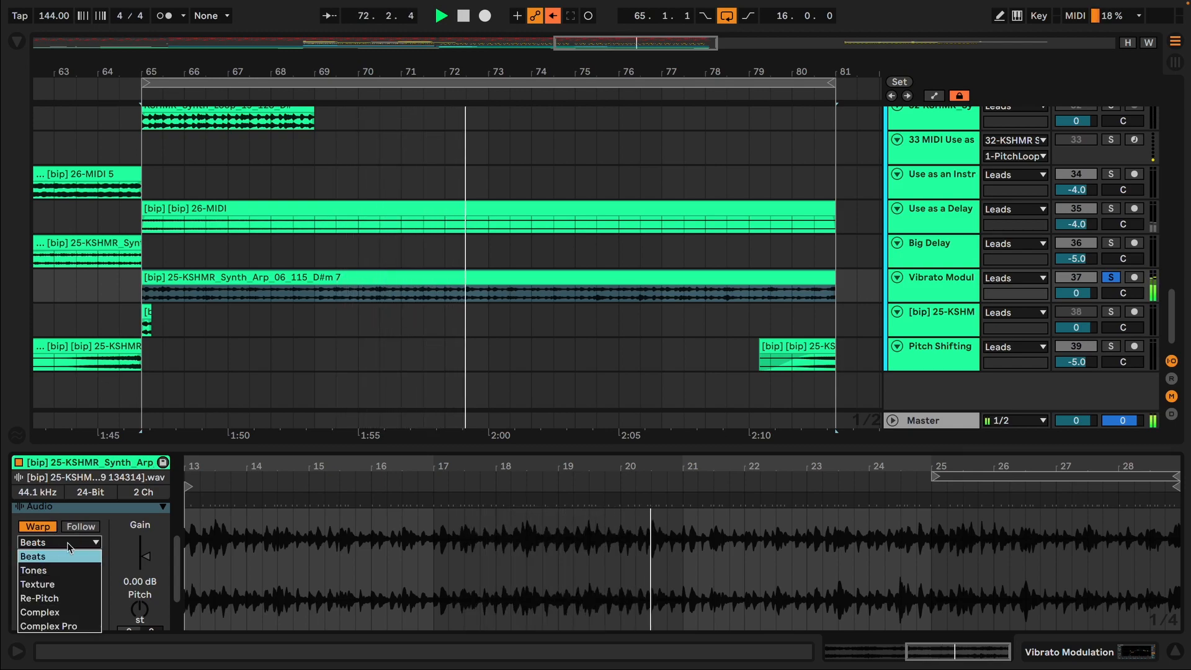
pyautogui.click(50, 587)
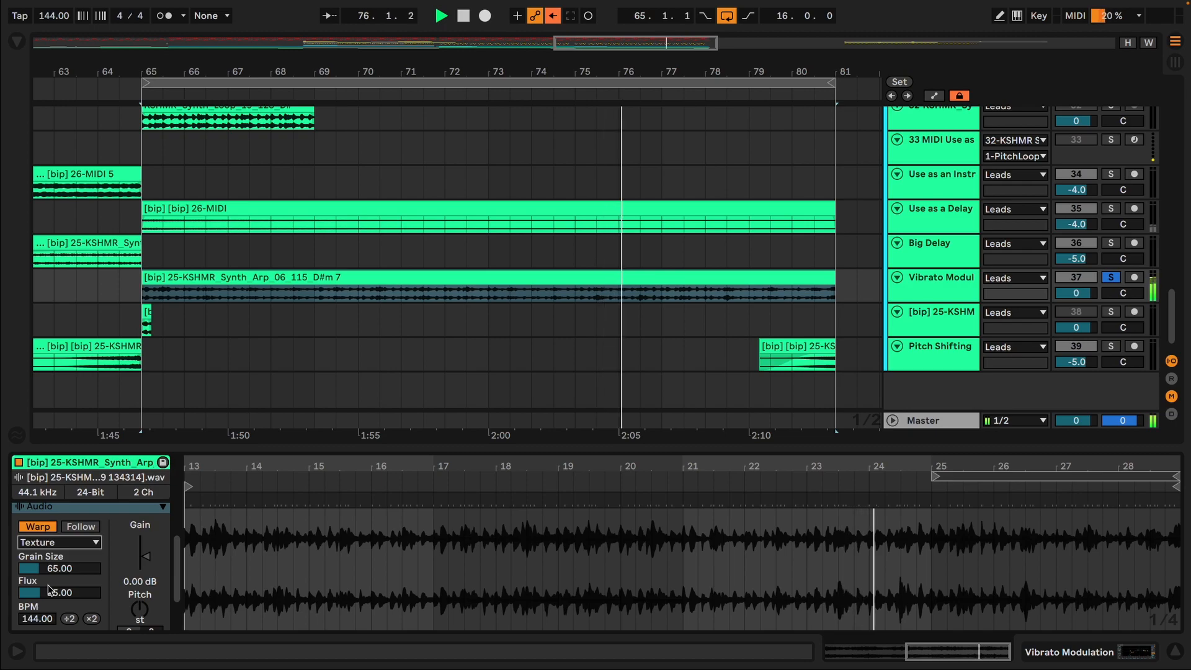
pyautogui.click(66, 545)
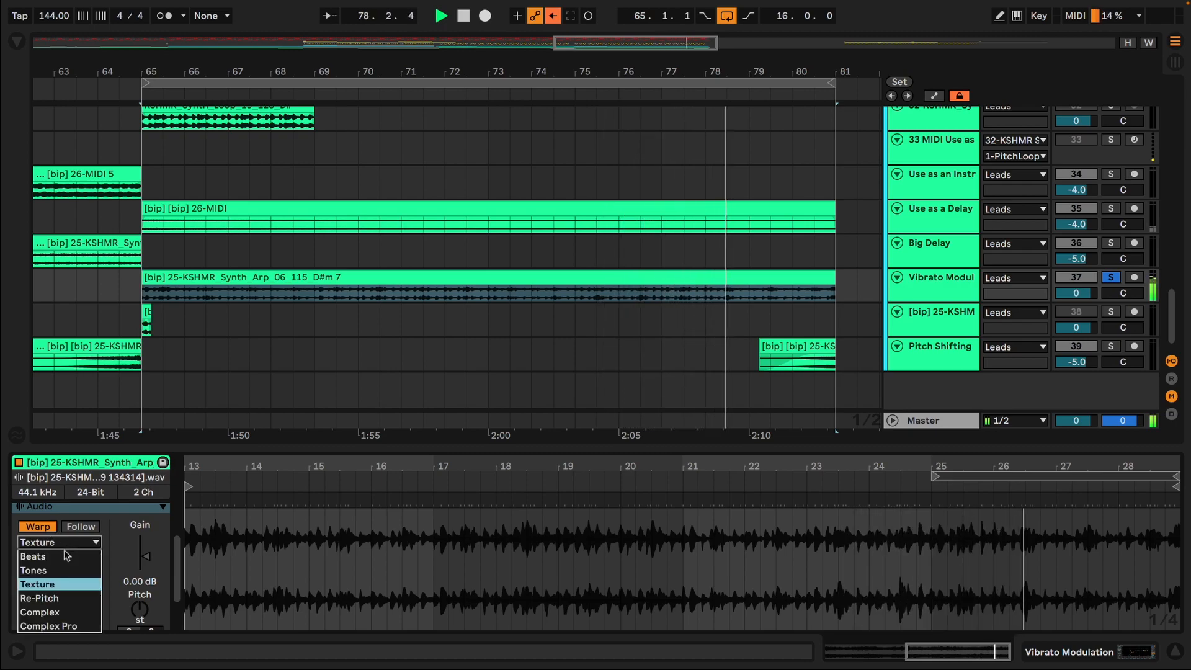
pyautogui.click(62, 558)
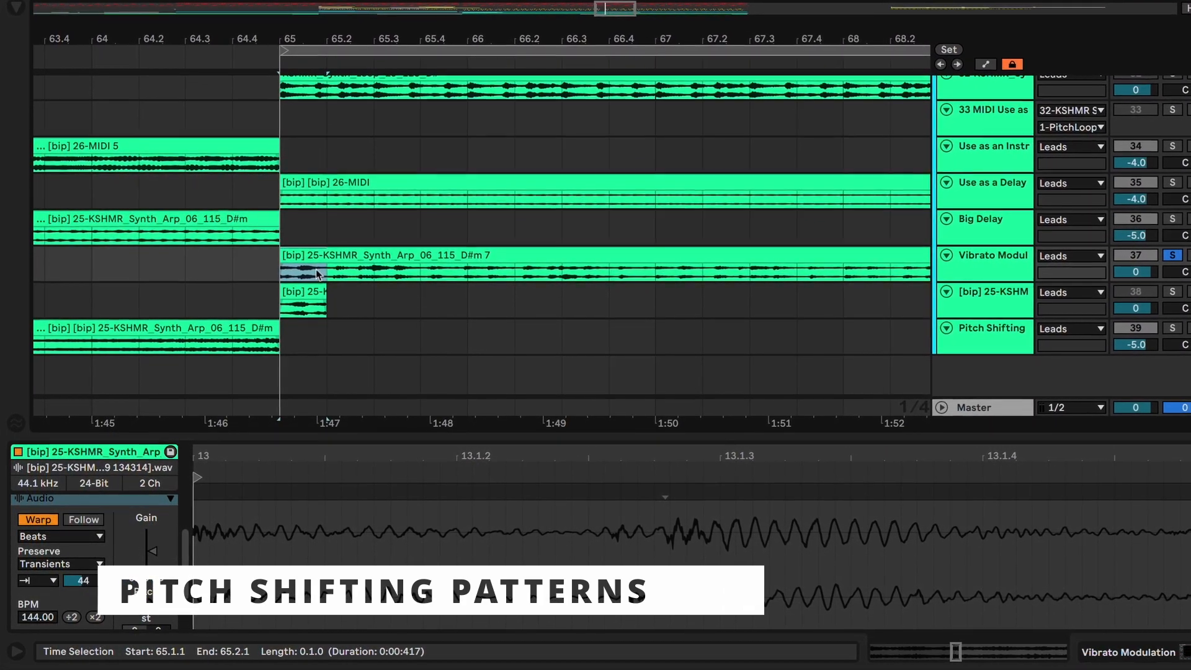
# Step: Reverse the one-beat synth arp clip at 65.1.1 on the track below Vibrato Modulation and show that track's devices
pyautogui.click(307, 296)
pyautogui.press('r')
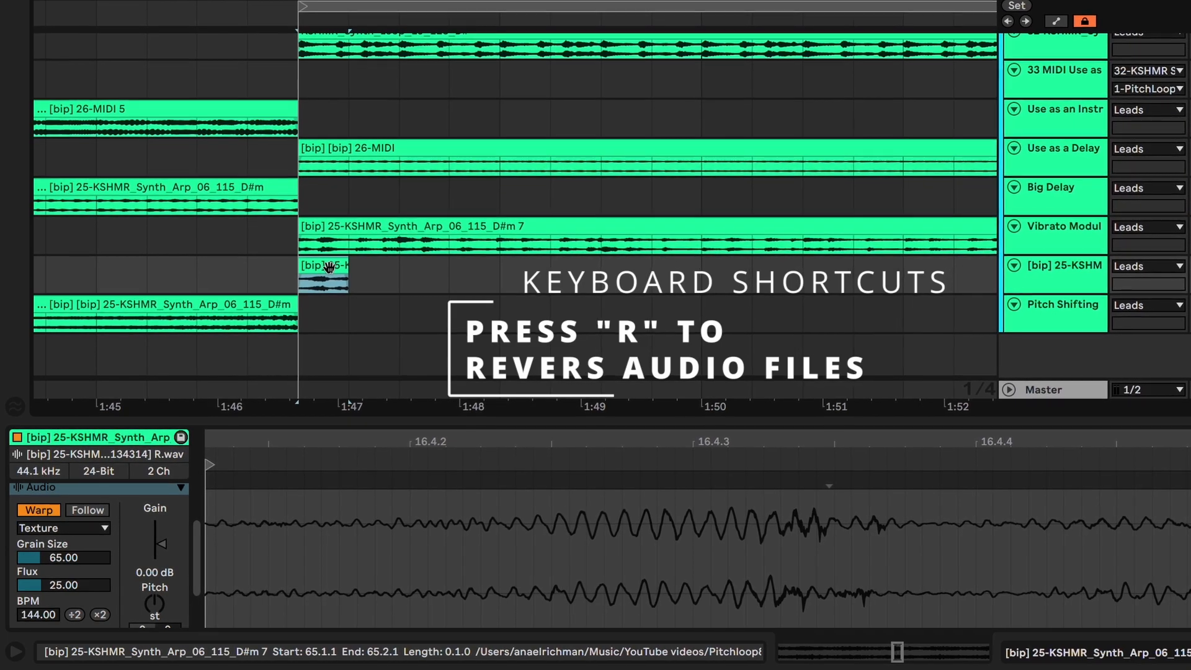
pyautogui.click(1057, 291)
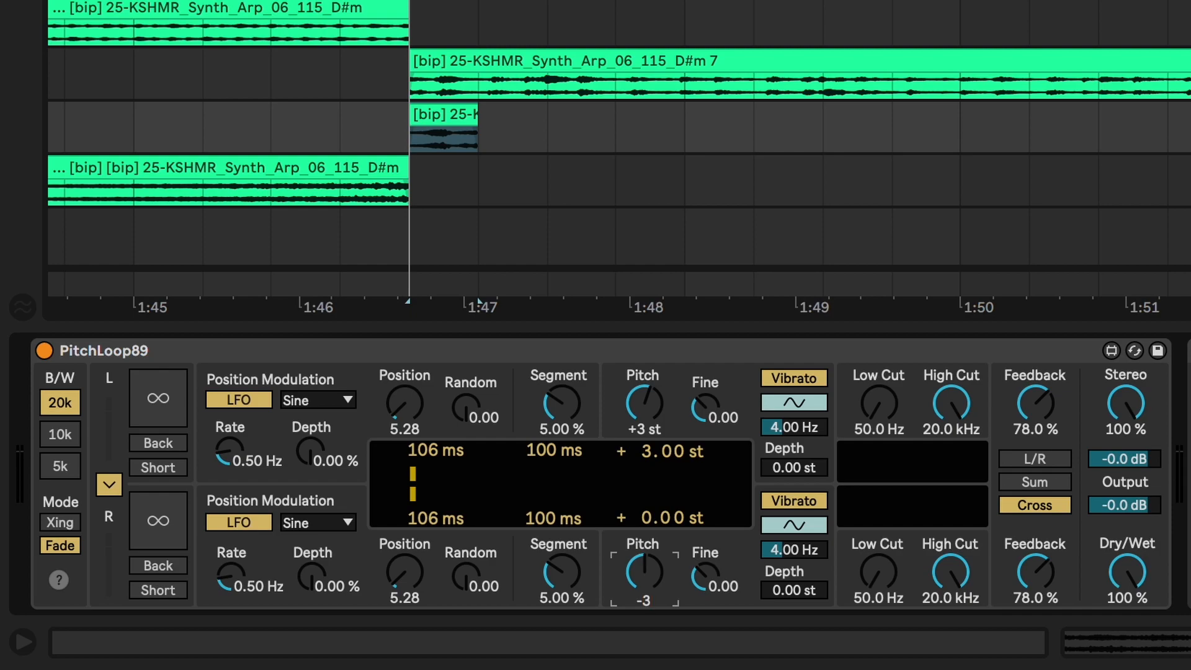
# Step: Play the reversed clip through PitchLoop89, try 0% feedback on both channels, and undo that feedback change
pyautogui.press('space')
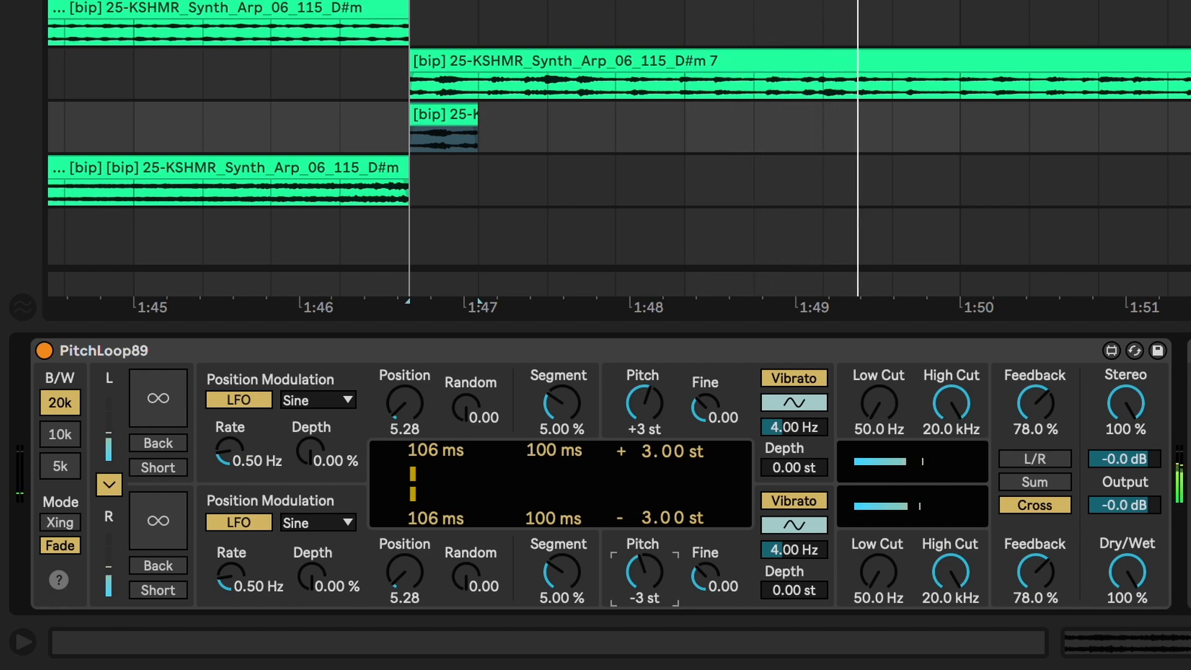
pyautogui.moveTo(1045, 402); pyautogui.dragTo(1045, 477)
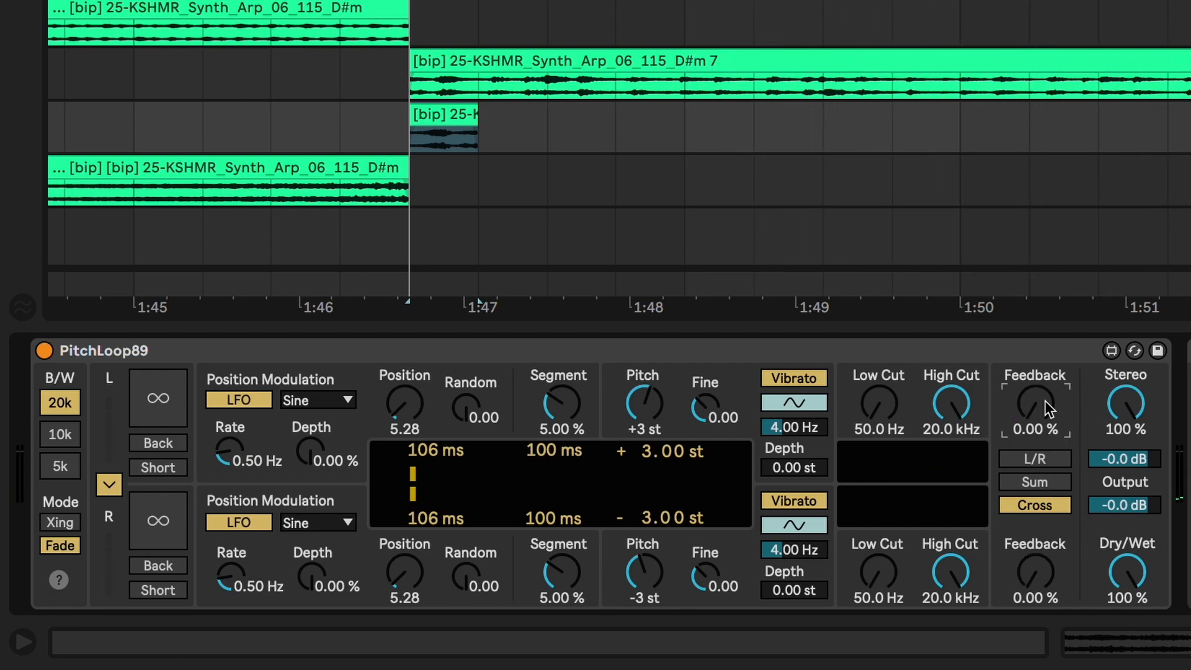
pyautogui.press('super+z')
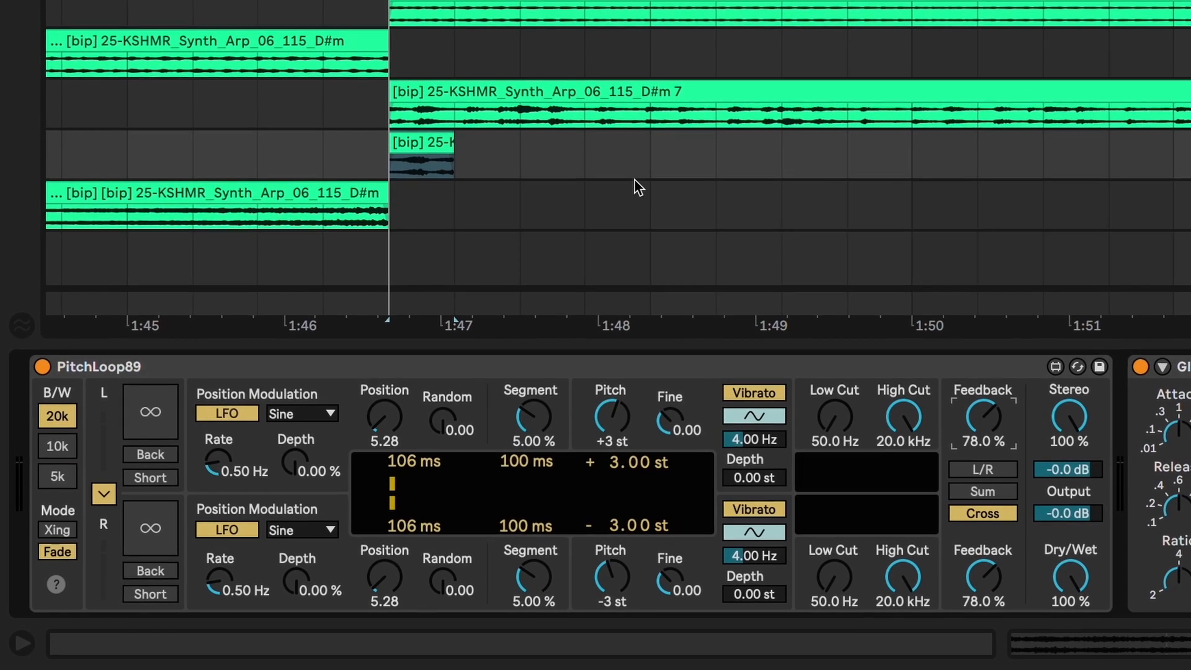
# Step: Play the recorded synth arp clip on the Pitch Shifting track from 63.1.1
pyautogui.hscroll(-4, 606, 203)
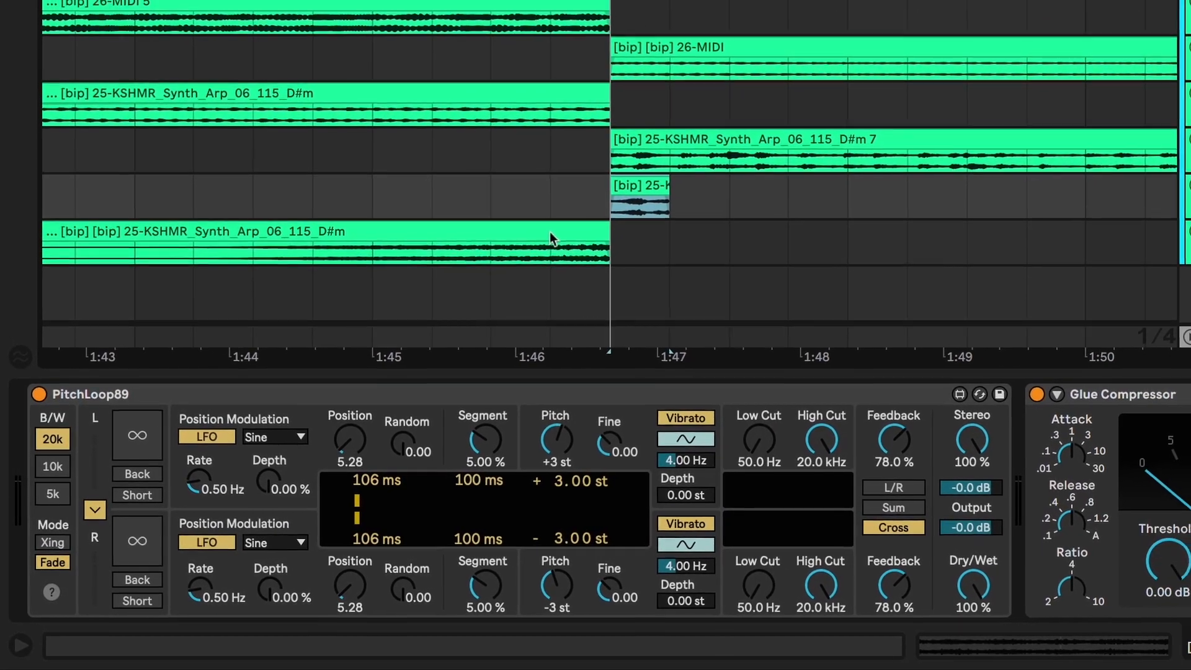
pyautogui.click(574, 210)
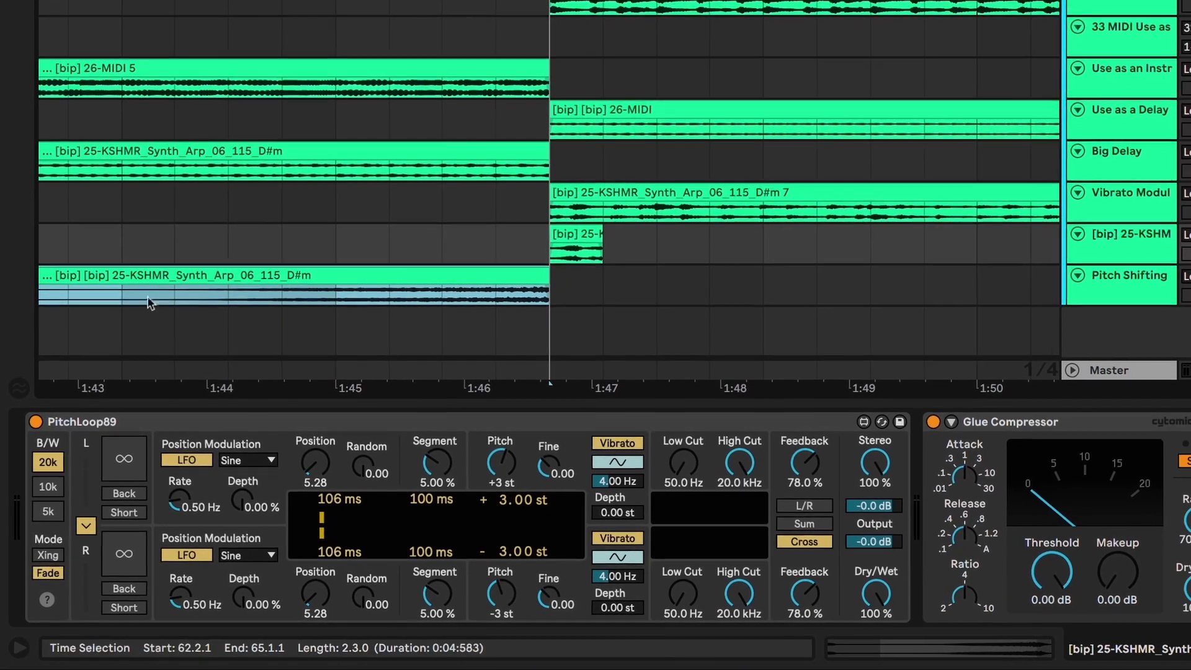
pyautogui.click(129, 279)
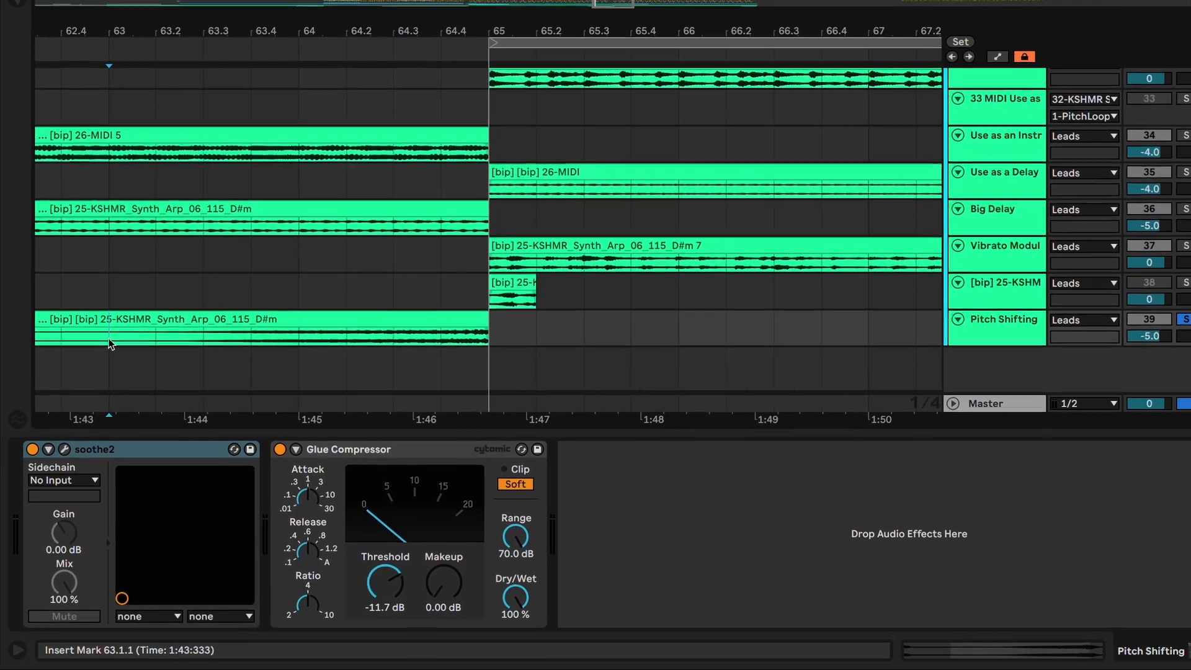
pyautogui.press('space')
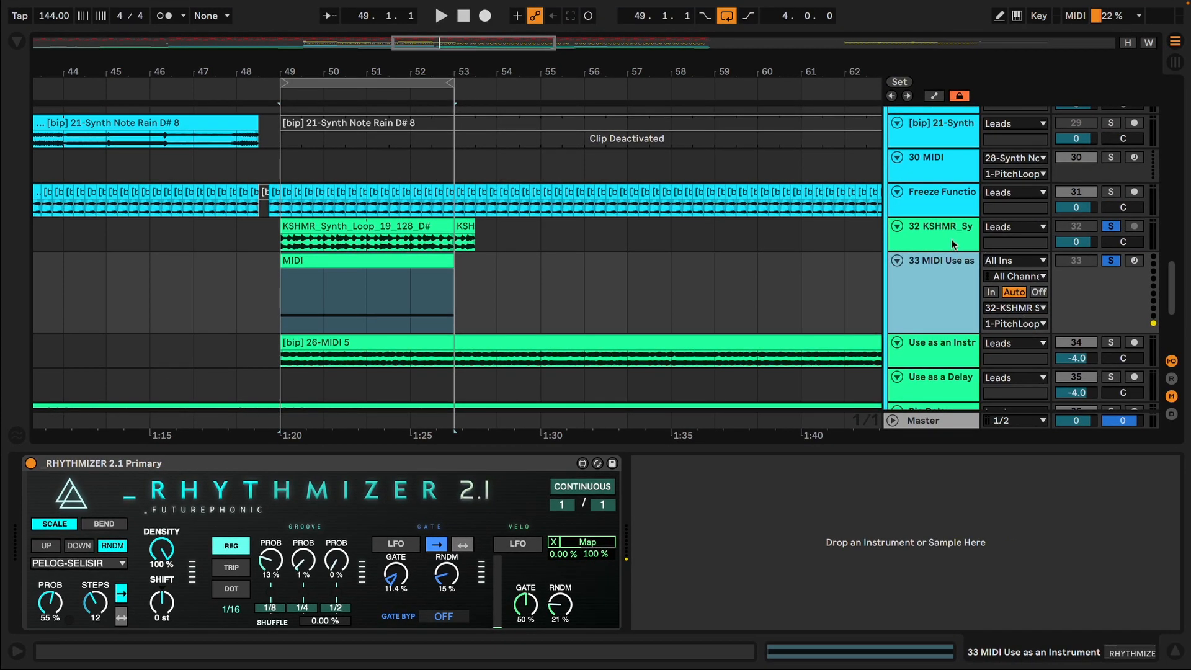
# Step: Route the 33 MIDI Use as an Instrument track to 32-KSHMR Synth Arp 06 115 D#m, input 1-PitchLoop89, and fold it
pyautogui.click(950, 242)
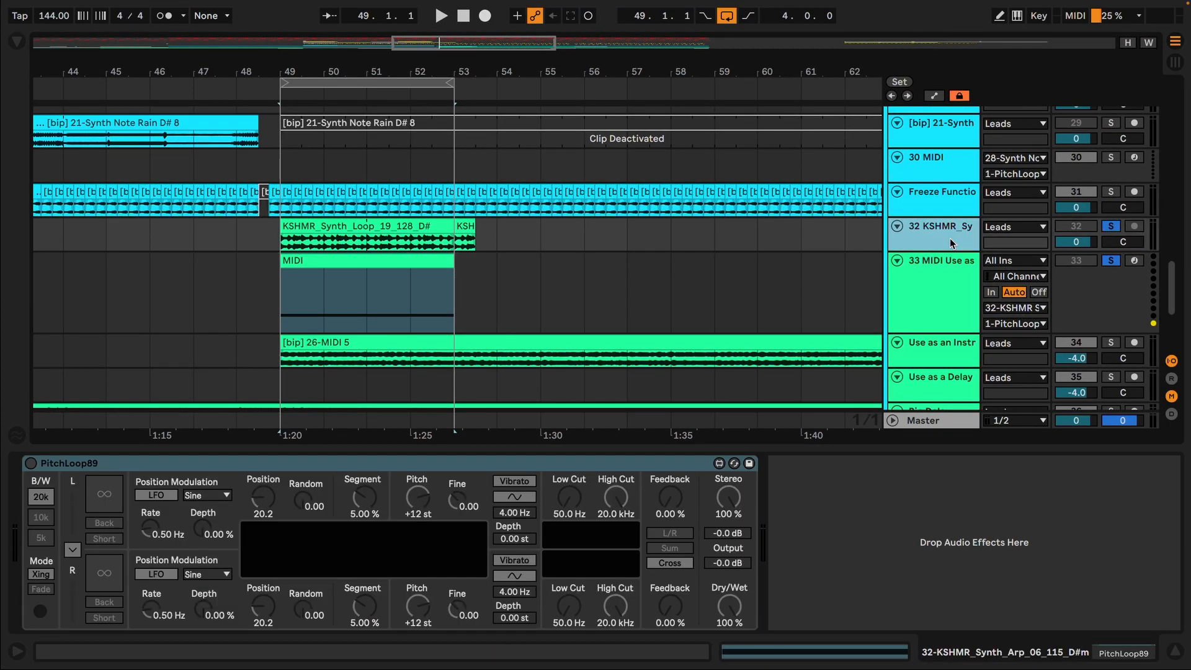
pyautogui.click(992, 308)
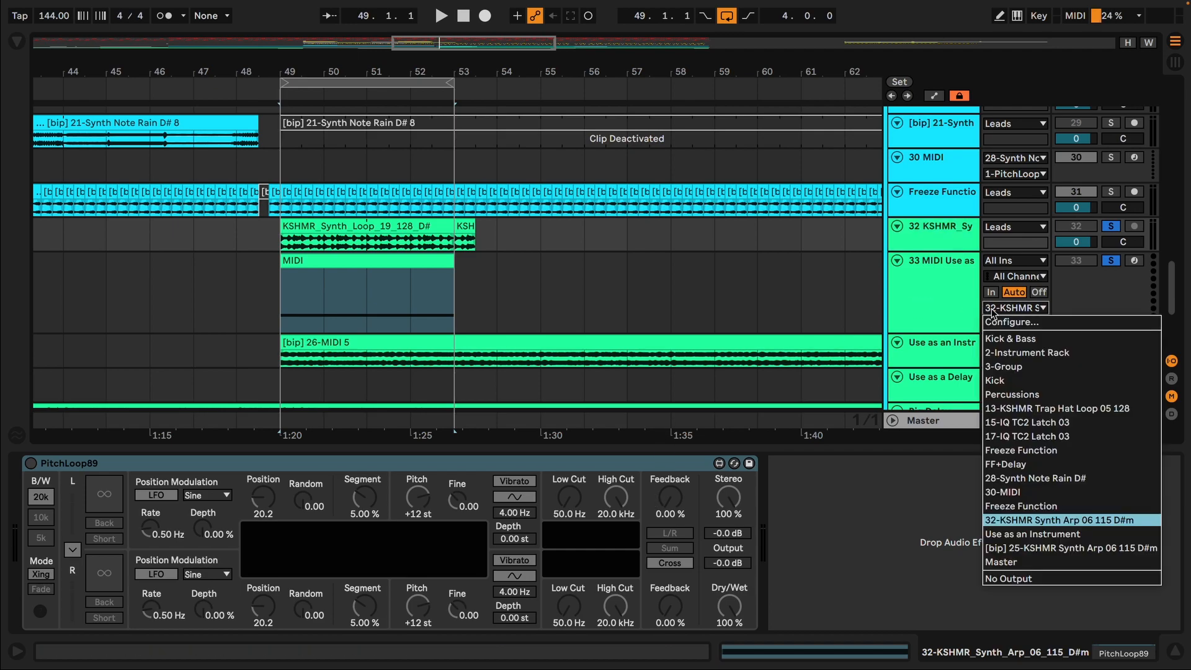
pyautogui.click(1009, 525)
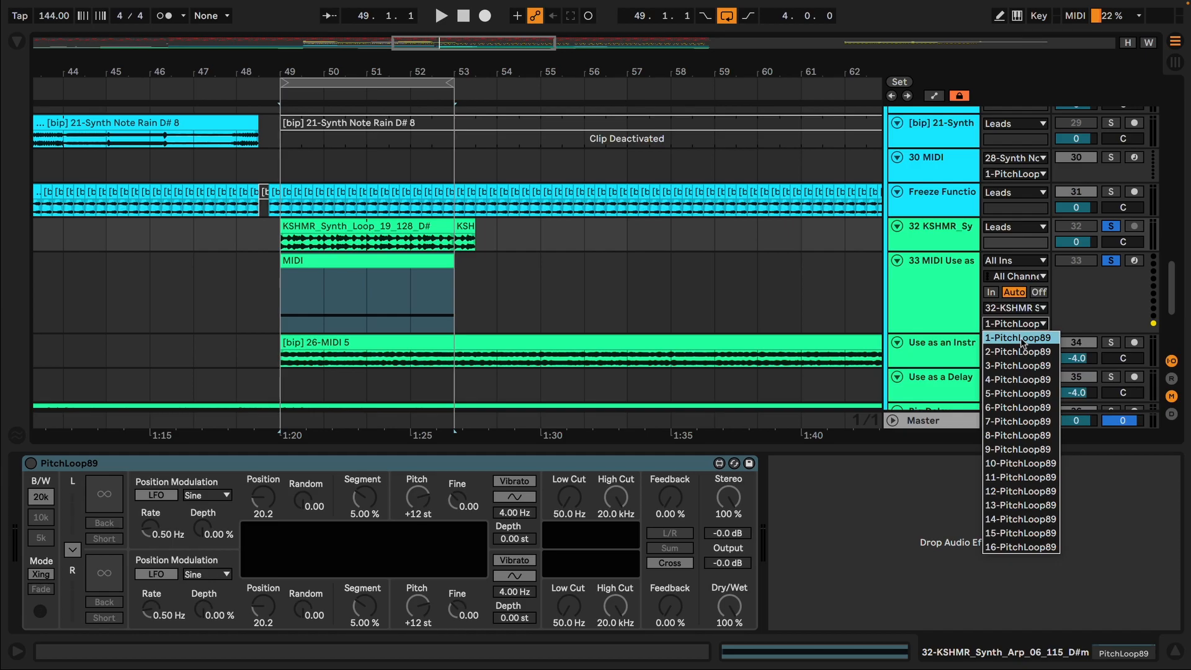
pyautogui.click(1022, 339)
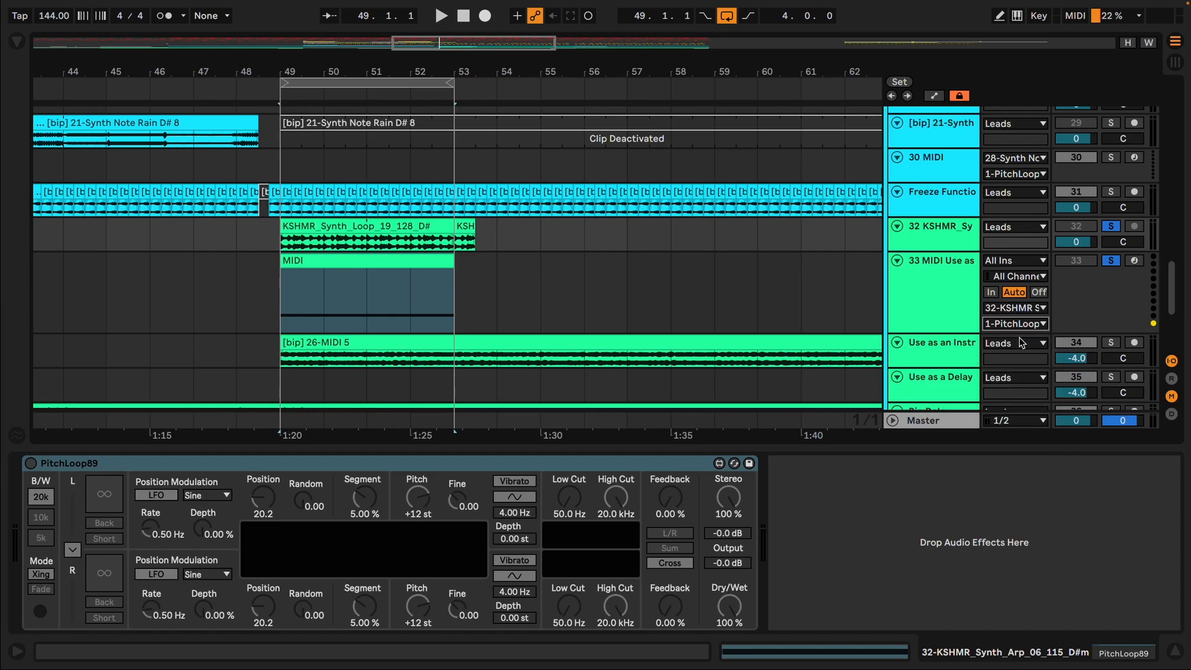
pyautogui.click(898, 260)
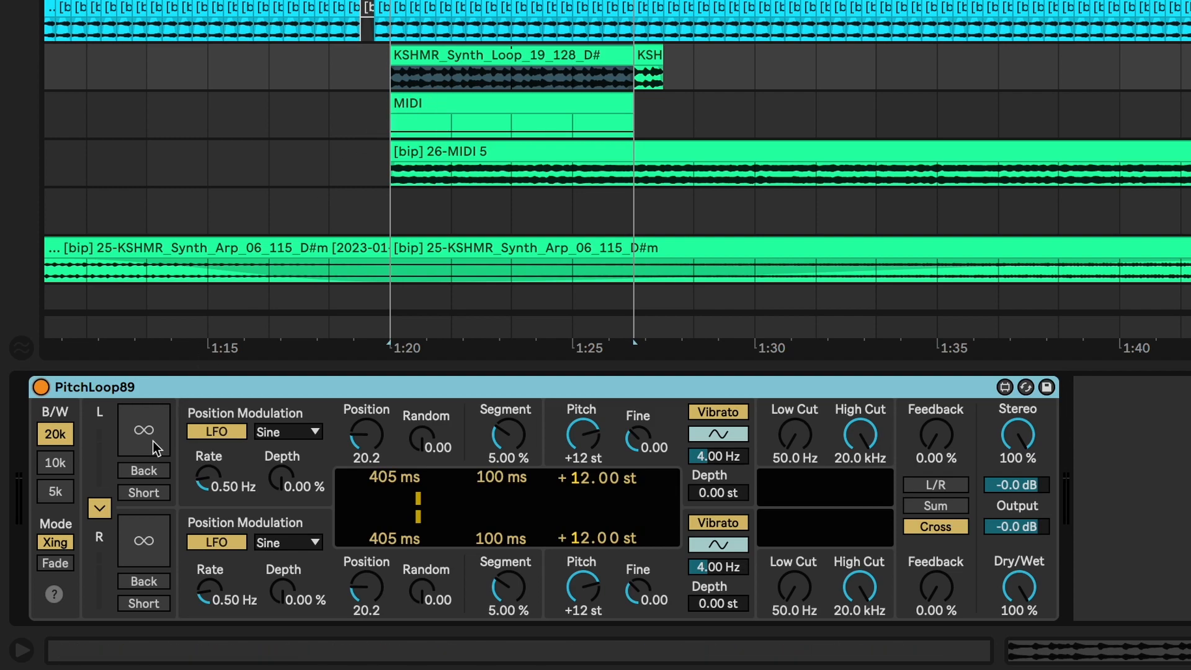
# Step: Play the synth loop from bar 49 and turn on PitchLoop89's infinite freeze for both channels
pyautogui.press('space')
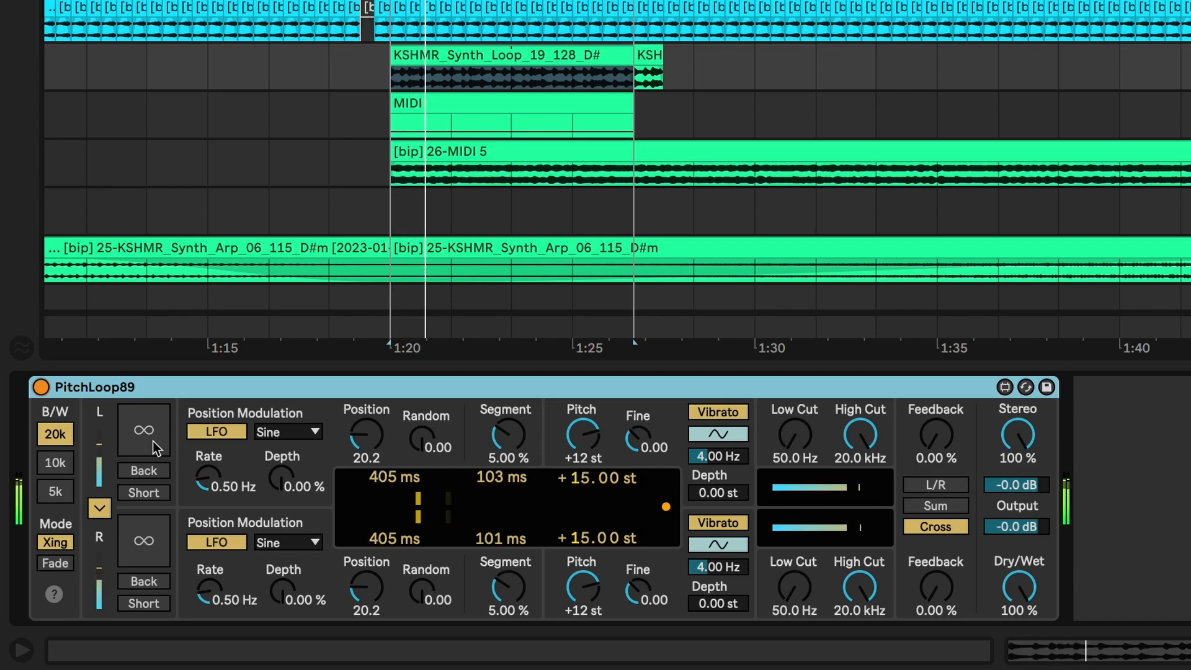
pyautogui.click(153, 442)
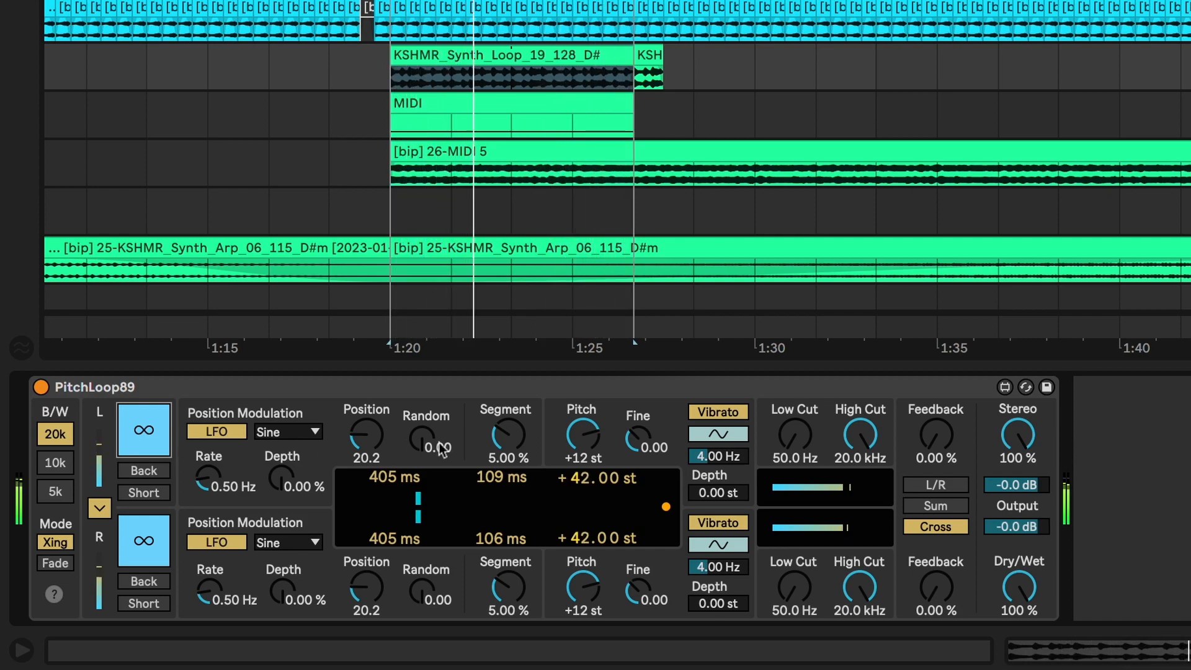
# Step: Open the 26-MIDI 5 clip and extend the arrangement loop to end at bar 57, making it eight bars long
pyautogui.click(577, 153)
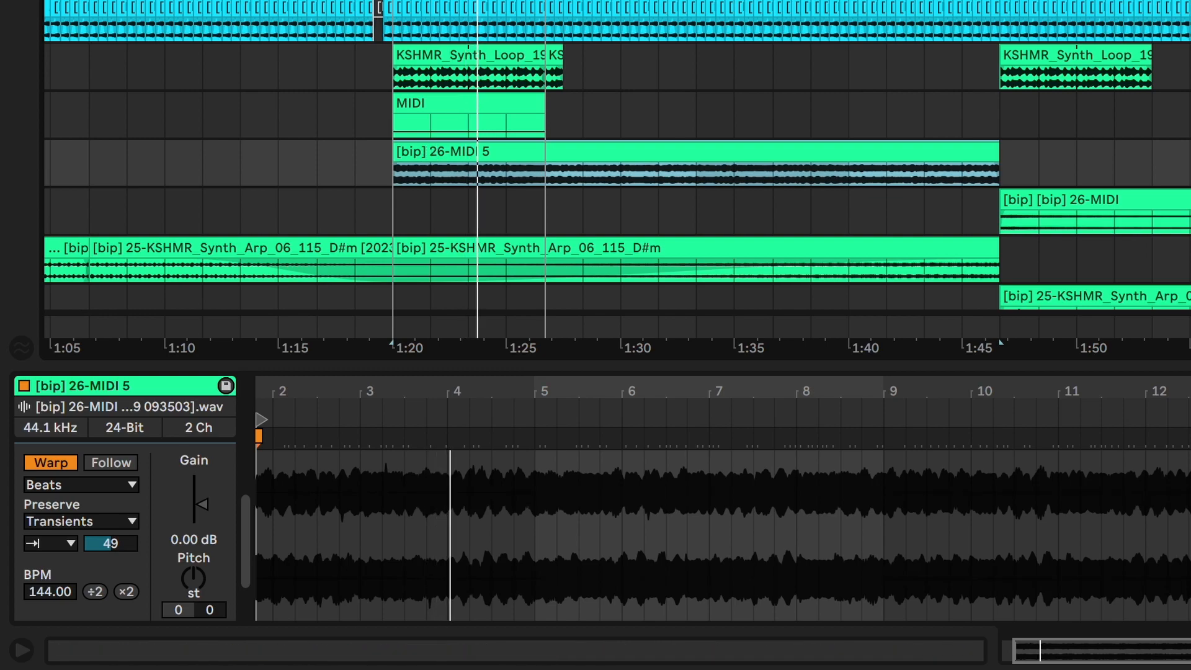
pyautogui.click(469, 1)
pyautogui.moveTo(545, 1); pyautogui.dragTo(697, 2)
# Step: Try the Texture warp mode on the 26-MIDI 5 clip, then return it to Beats
pyautogui.click(105, 485)
pyautogui.click(88, 542)
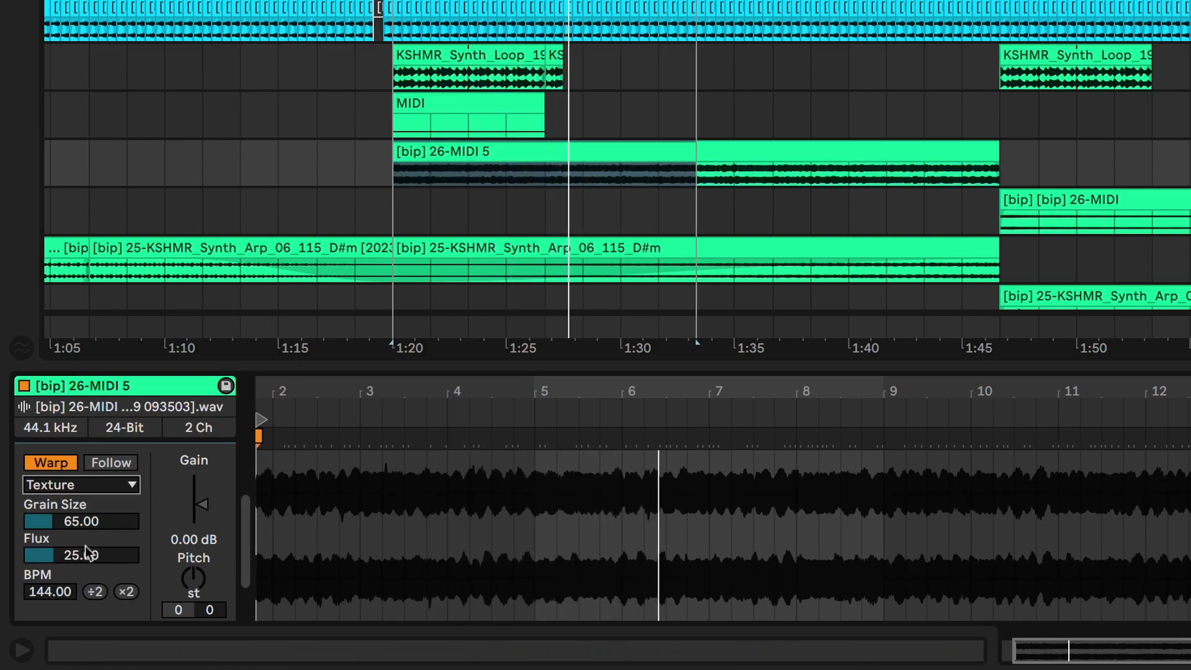
pyautogui.click(96, 484)
pyautogui.click(92, 505)
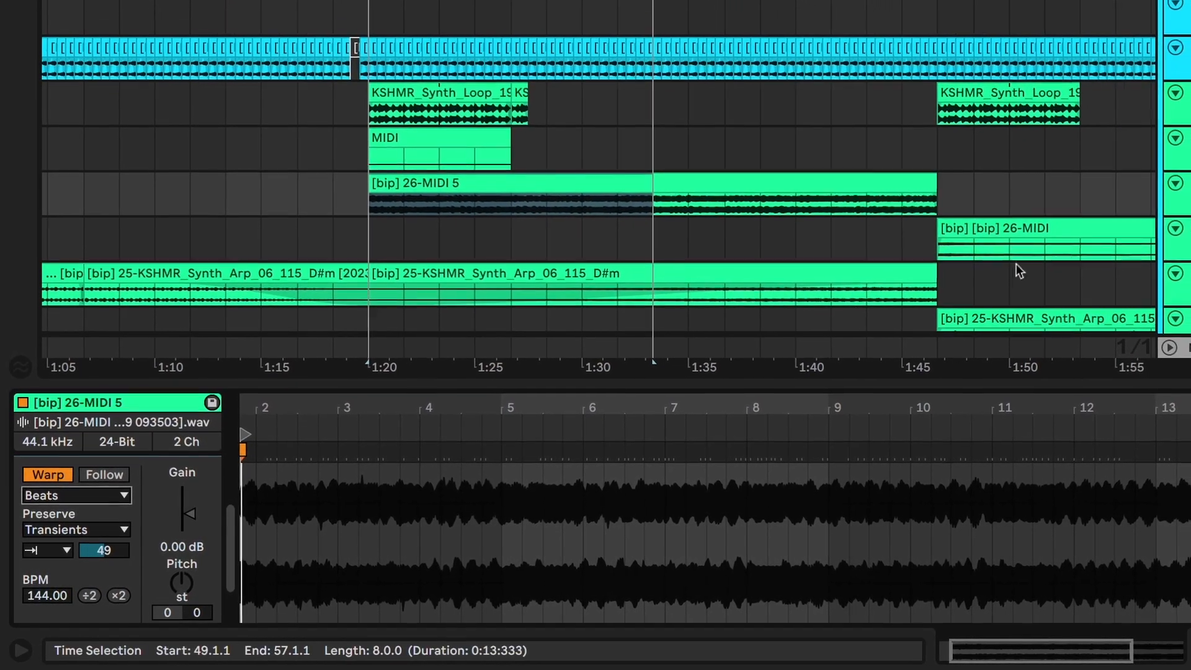
# Step: Show the Use as an Instrument track's devices and move Auto Filter to 6.39 kHz frequency and 32% resonance
pyautogui.hotkey('shift', 'Tab')
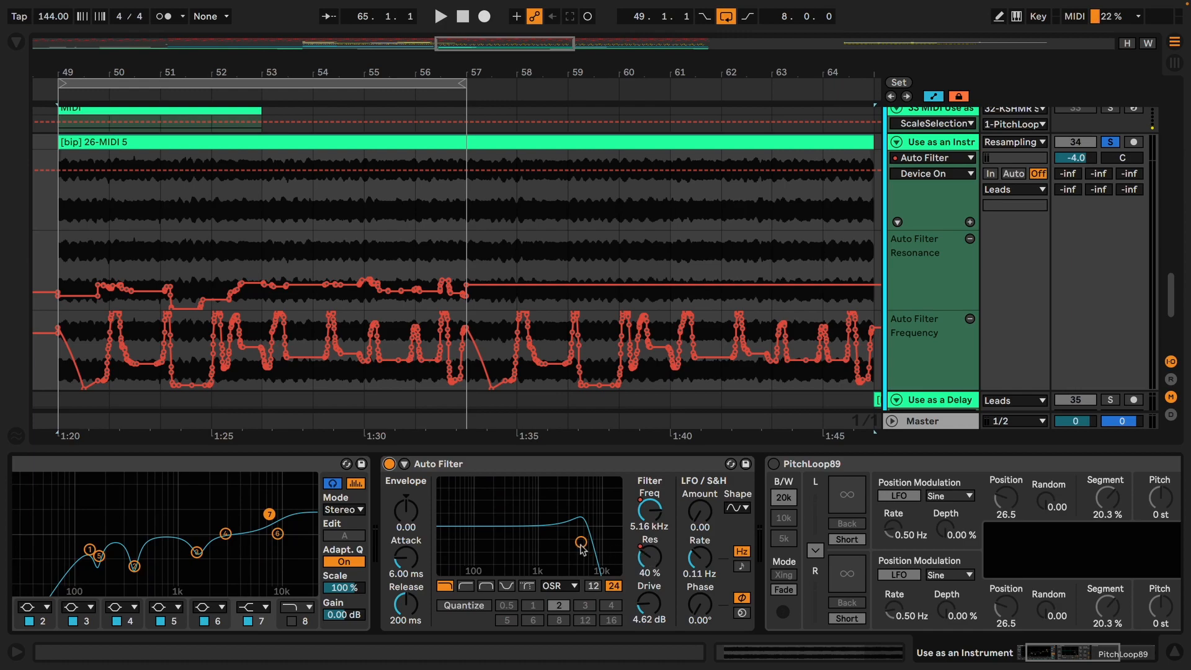
pyautogui.moveTo(581, 543)
pyautogui.mouseDown()
pyautogui.moveTo(479, 519)
pyautogui.moveTo(482, 545)
pyautogui.moveTo(586, 548)
pyautogui.mouseUp()
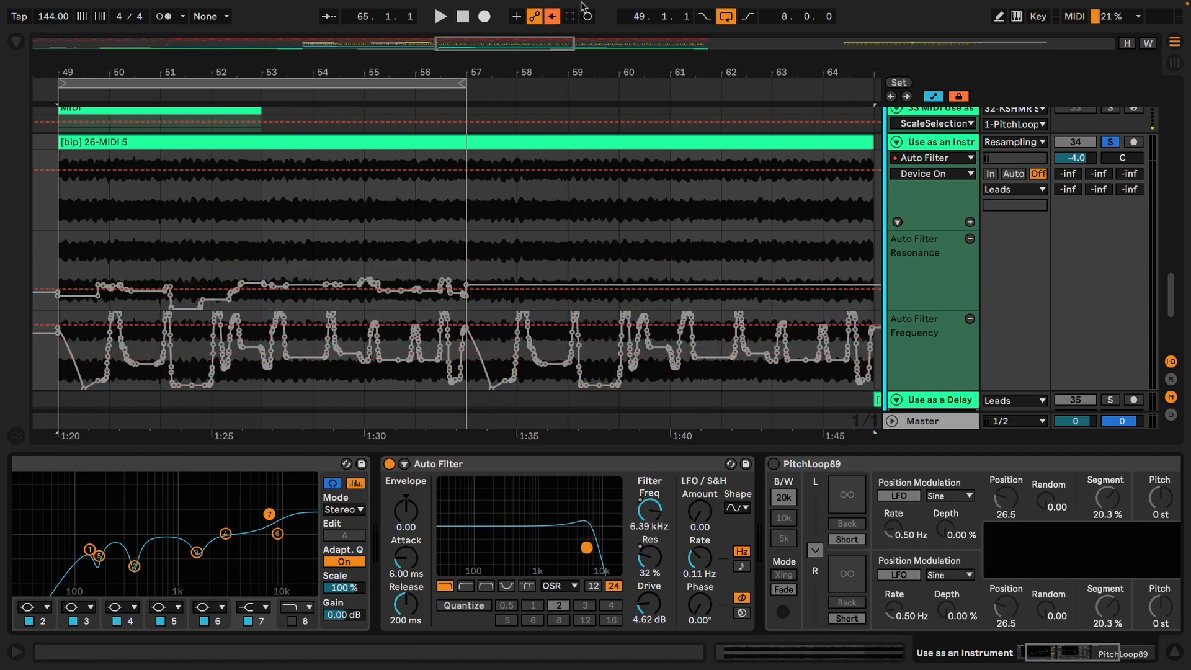
# Step: Re-enable the overridden Auto Filter automation, play the loop from bar 49 and turn on PitchLoop89 on the Use as an Instrument track
pyautogui.click(553, 16)
pyautogui.moveTo(60, 347); pyautogui.dragTo(462, 295)
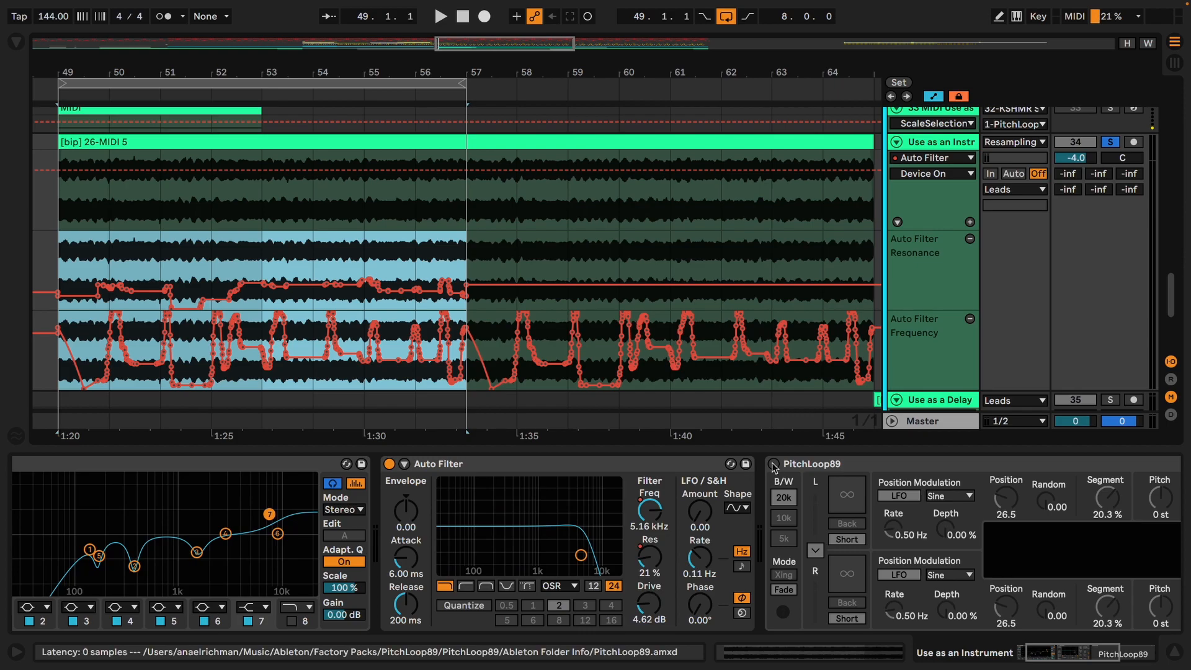
pyautogui.press('space')
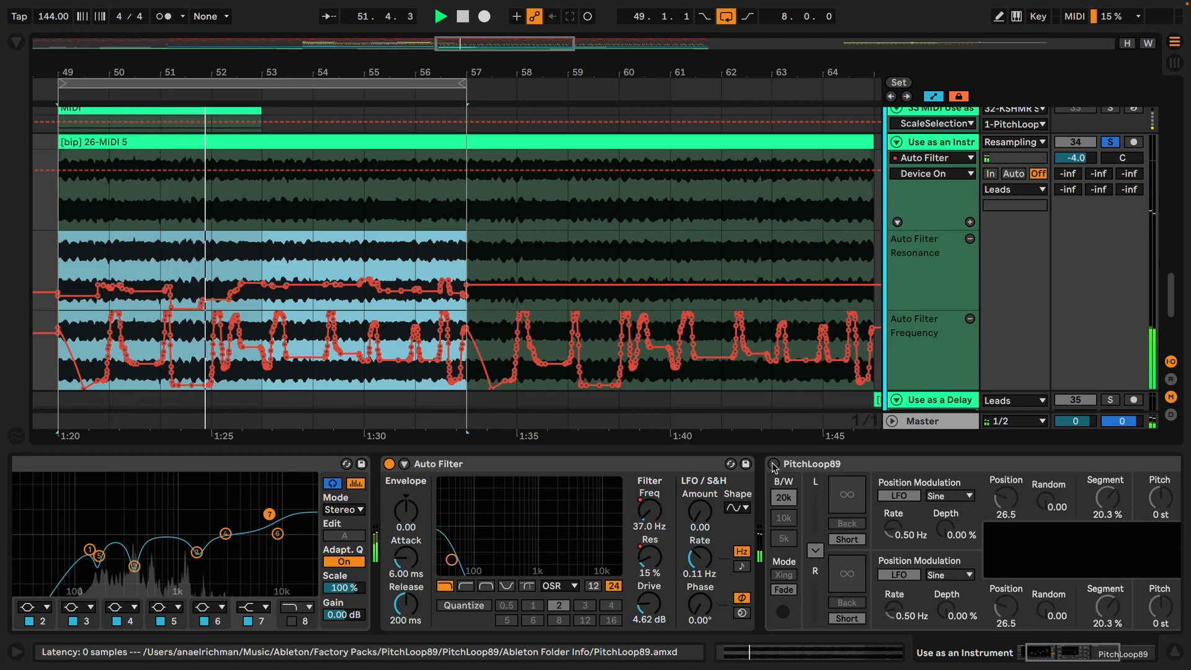
pyautogui.click(773, 464)
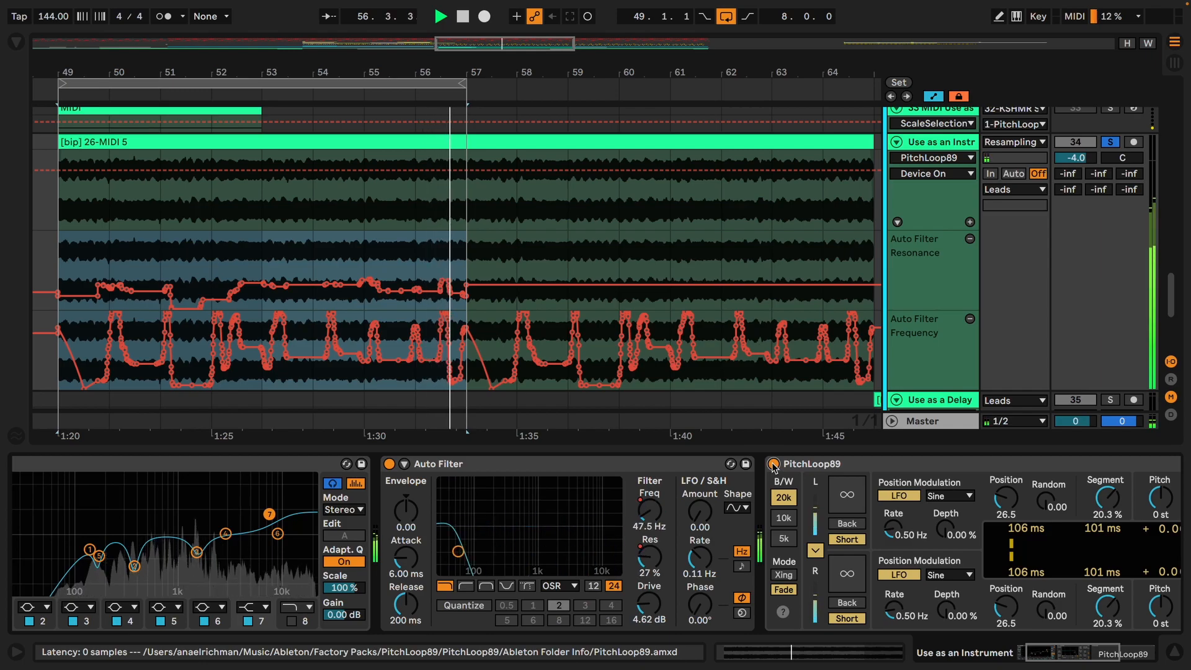
# Step: Select PitchLoop89 and Auto Filter together and toggle both devices off and back on during playback
pyautogui.click(774, 467)
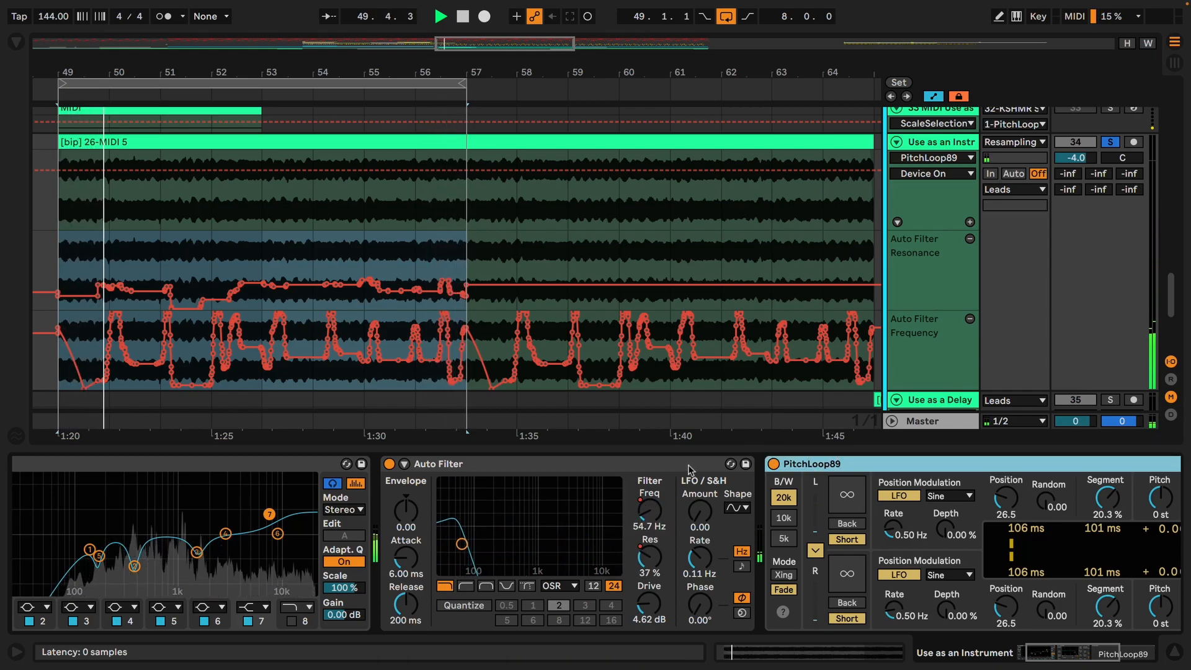
pyautogui.click(566, 467)
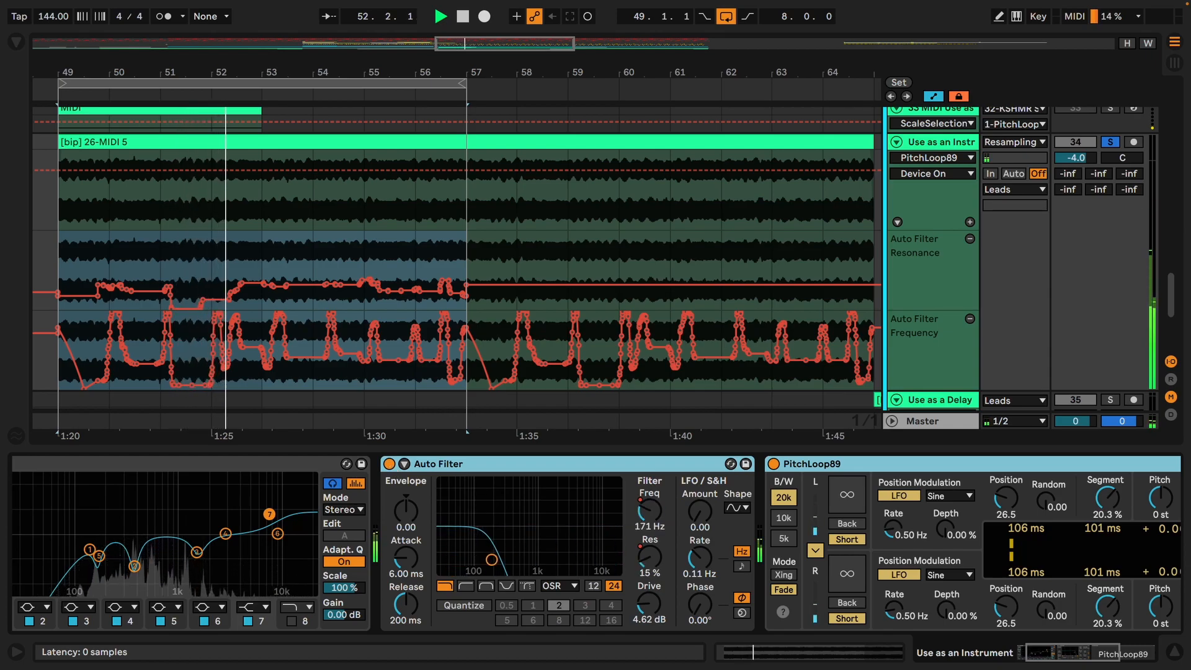
pyautogui.click(389, 465)
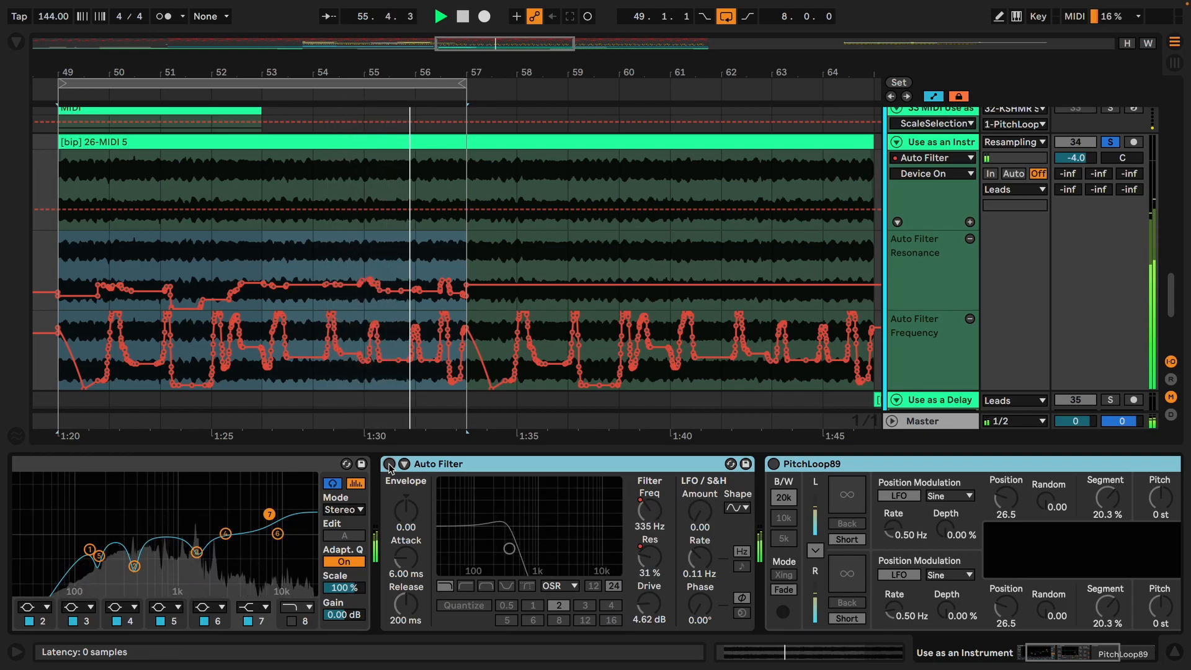
pyautogui.click(389, 465)
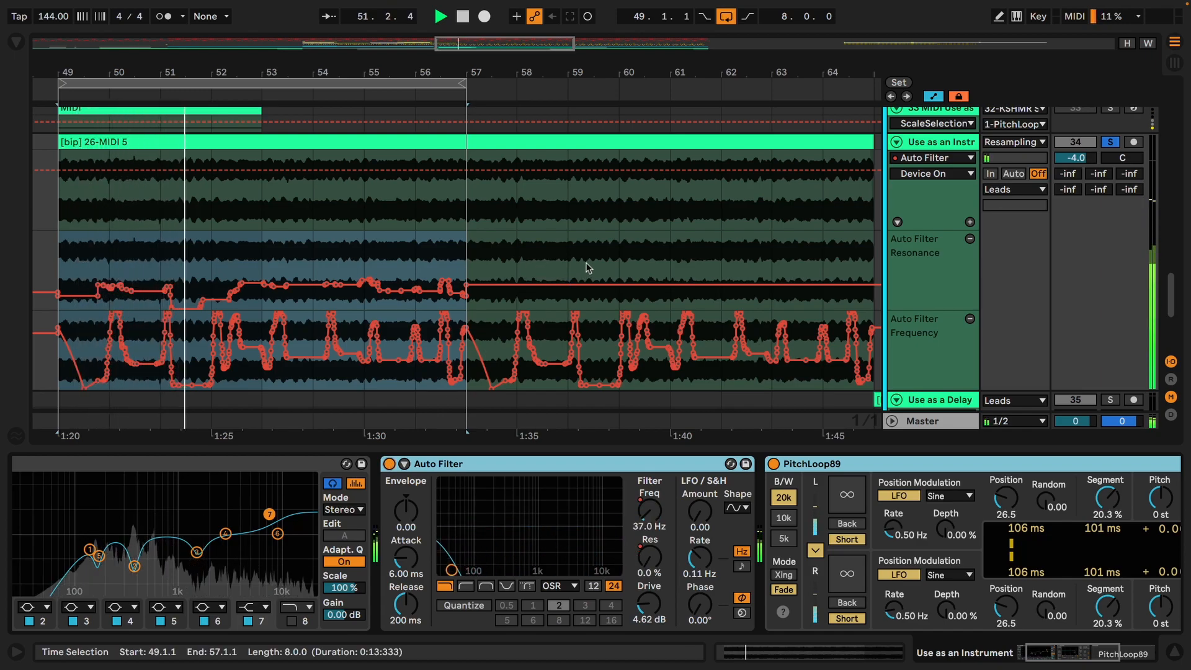
# Step: Solo the Kick & Bass and Percussions groups to hear them together with the Use as an Instrument track
pyautogui.scroll(10, 586, 267)
pyautogui.scroll(10, 588, 268)
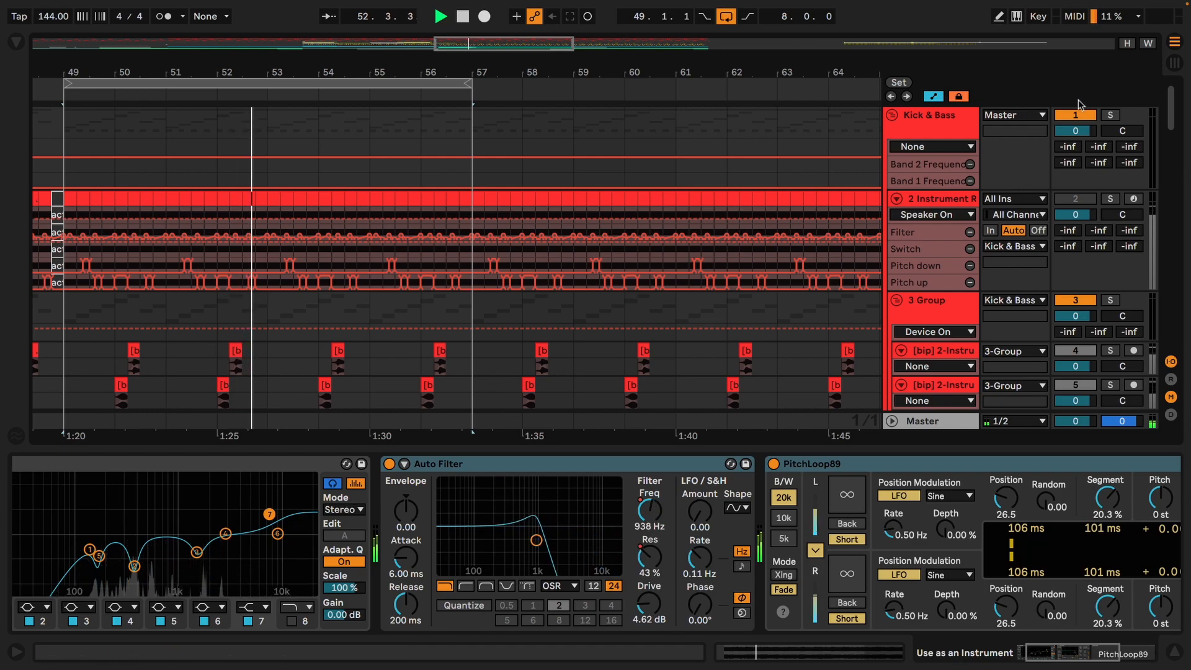
pyautogui.click(1111, 116)
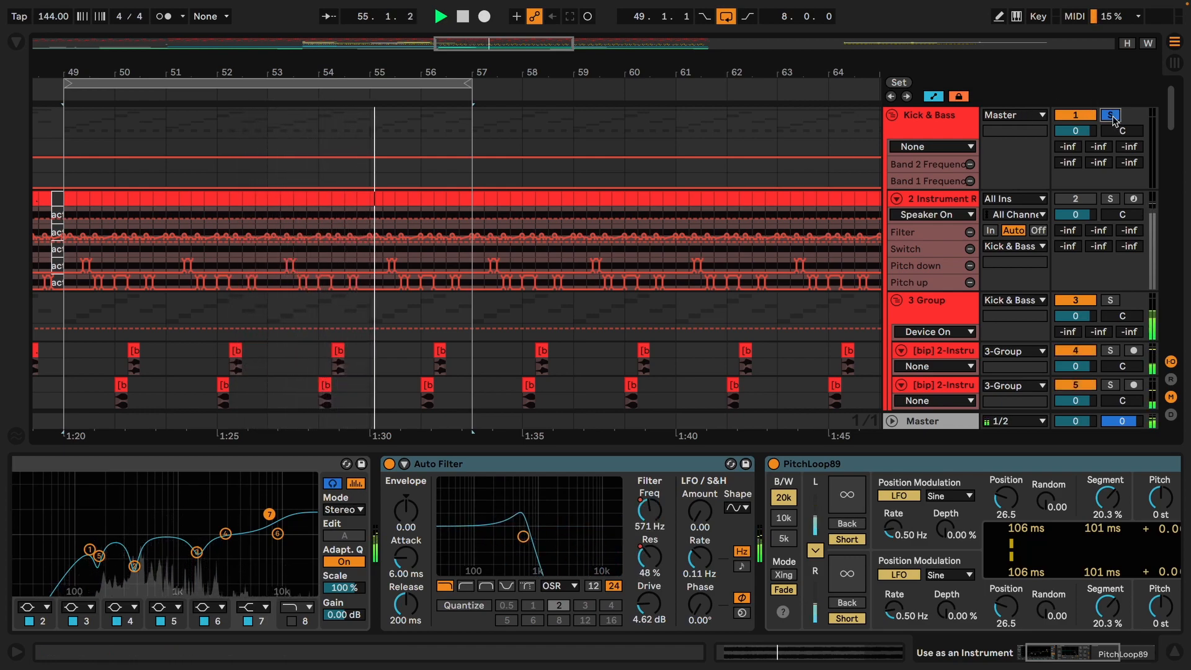
pyautogui.scroll(-10, 767, 269)
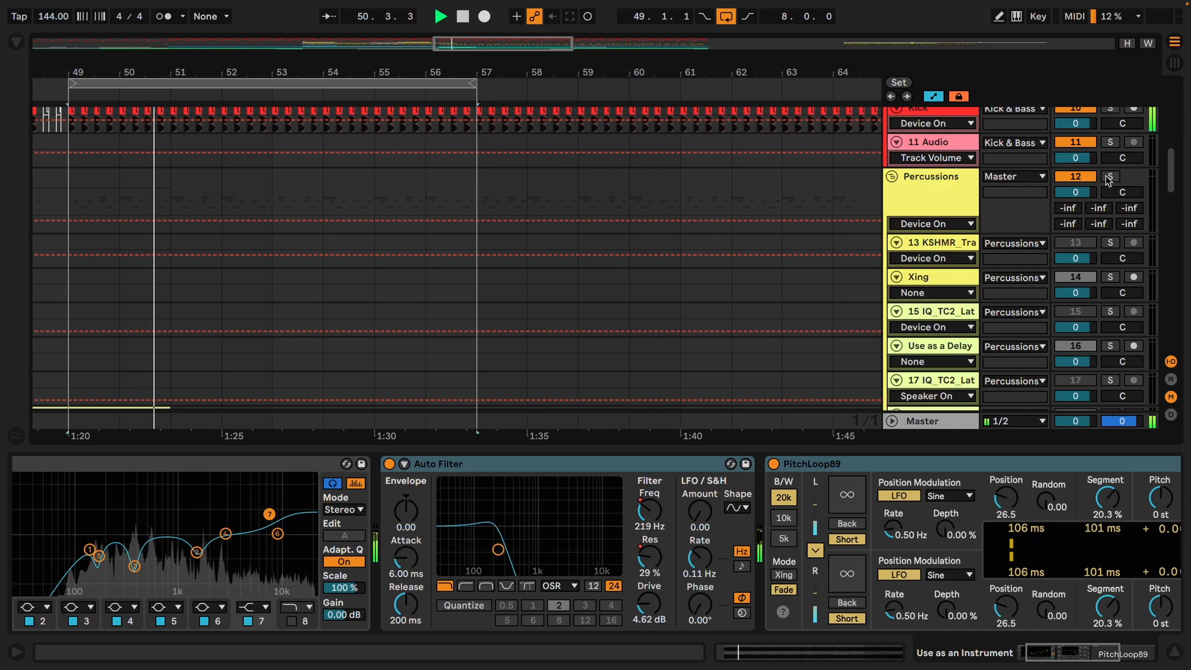
pyautogui.click(1110, 177)
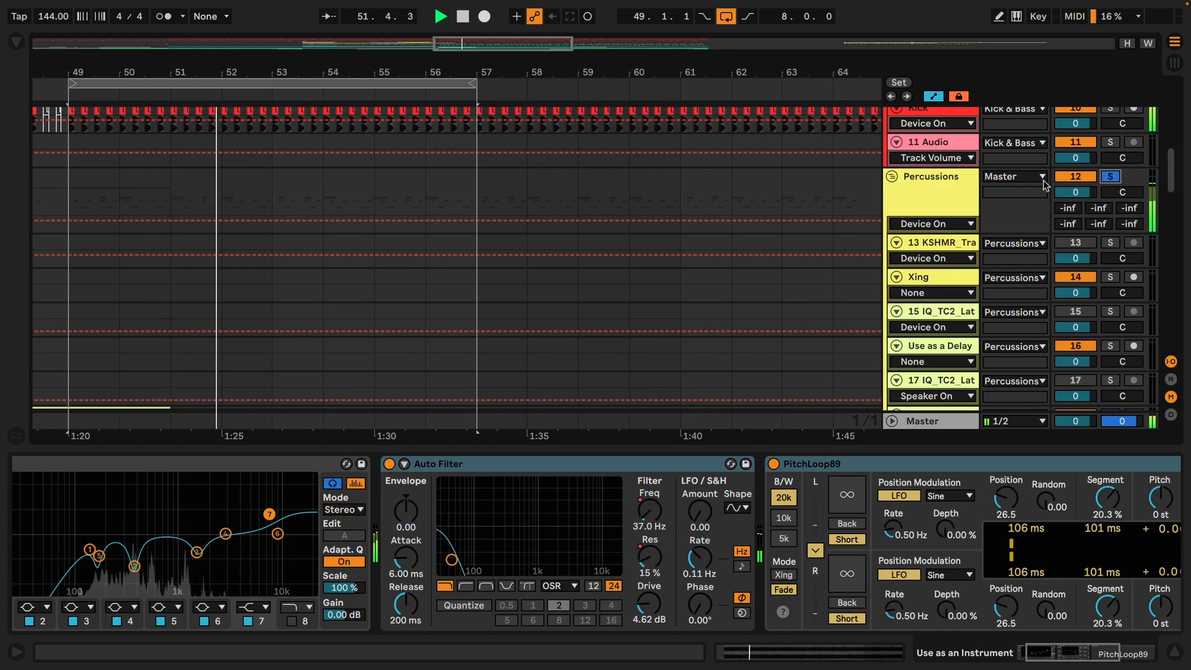
pyautogui.scroll(-10, 721, 249)
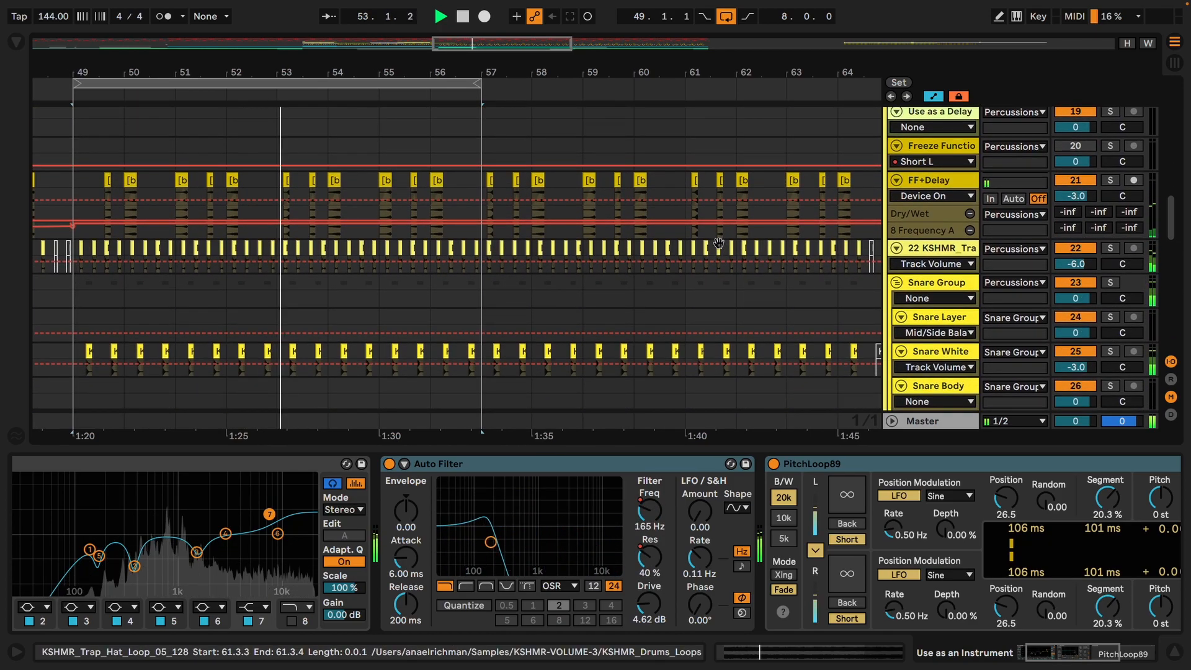
pyautogui.scroll(-15, 720, 244)
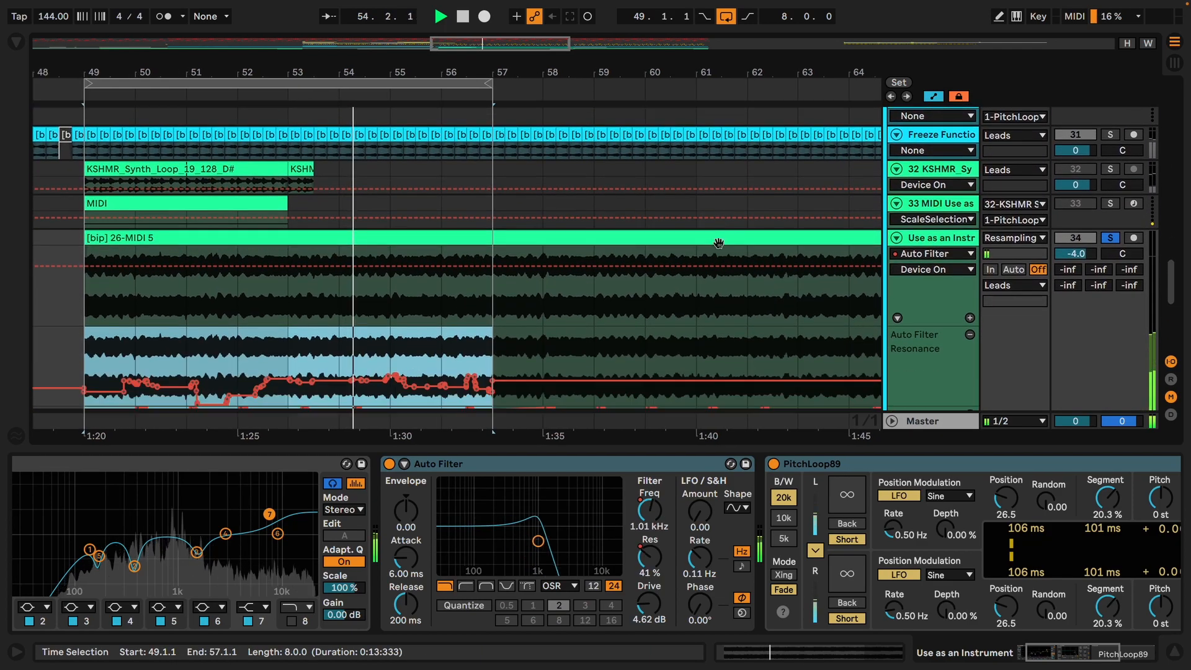
# Step: Play the KSHMR_Synth_Arp_17_135_D# clip dry, and turn on its PitchLoop89 to hear it processed
pyautogui.scroll(-10, 720, 244)
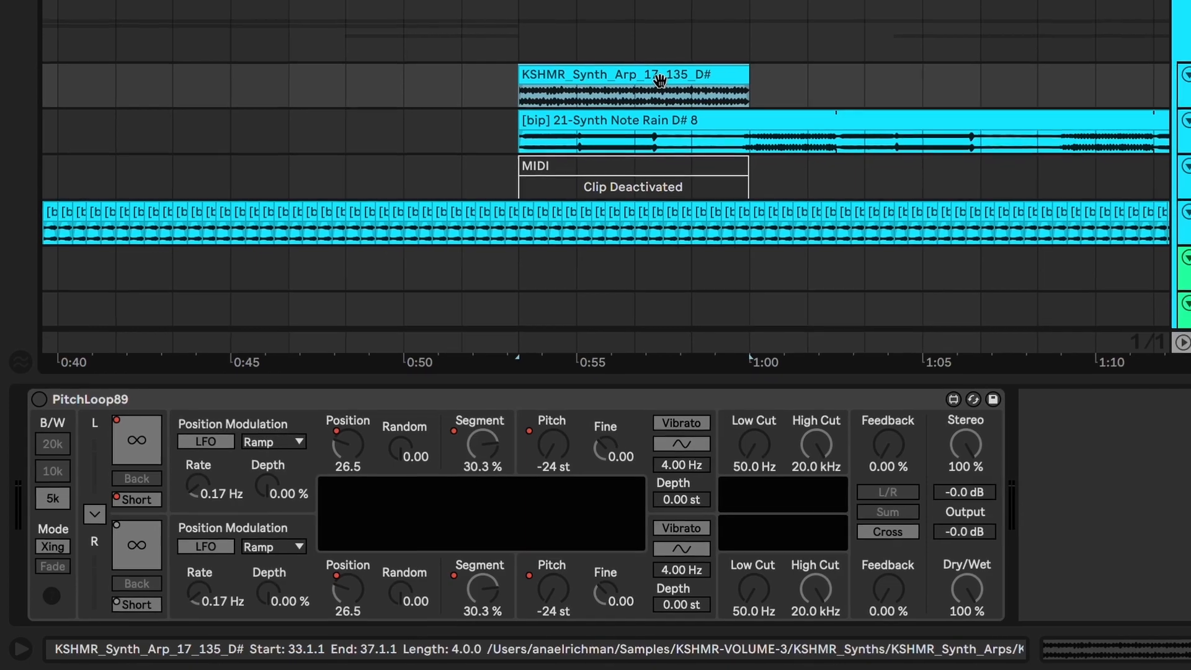
pyautogui.press('space')
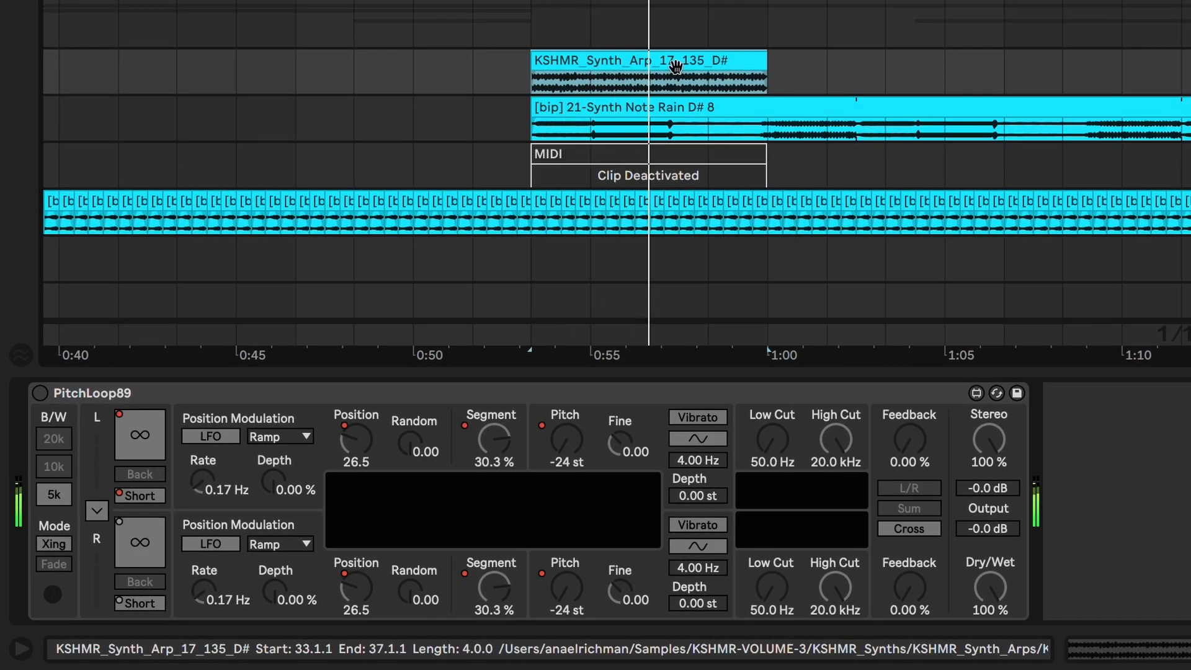
pyautogui.press('space')
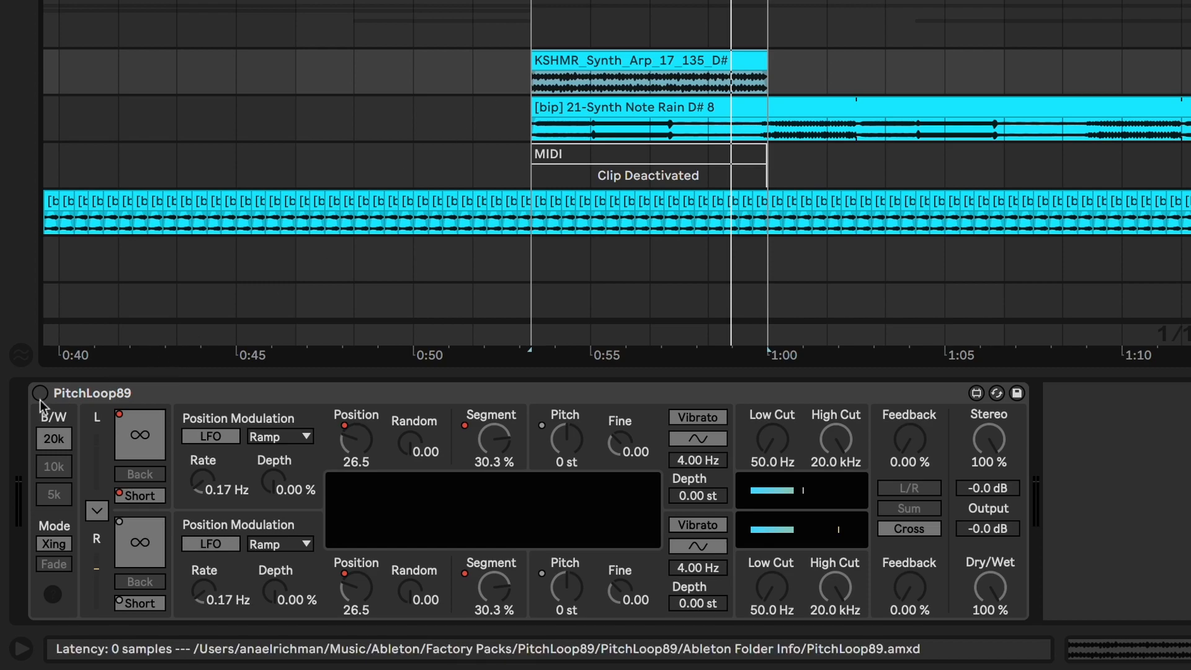
pyautogui.click(39, 392)
pyautogui.press('space')
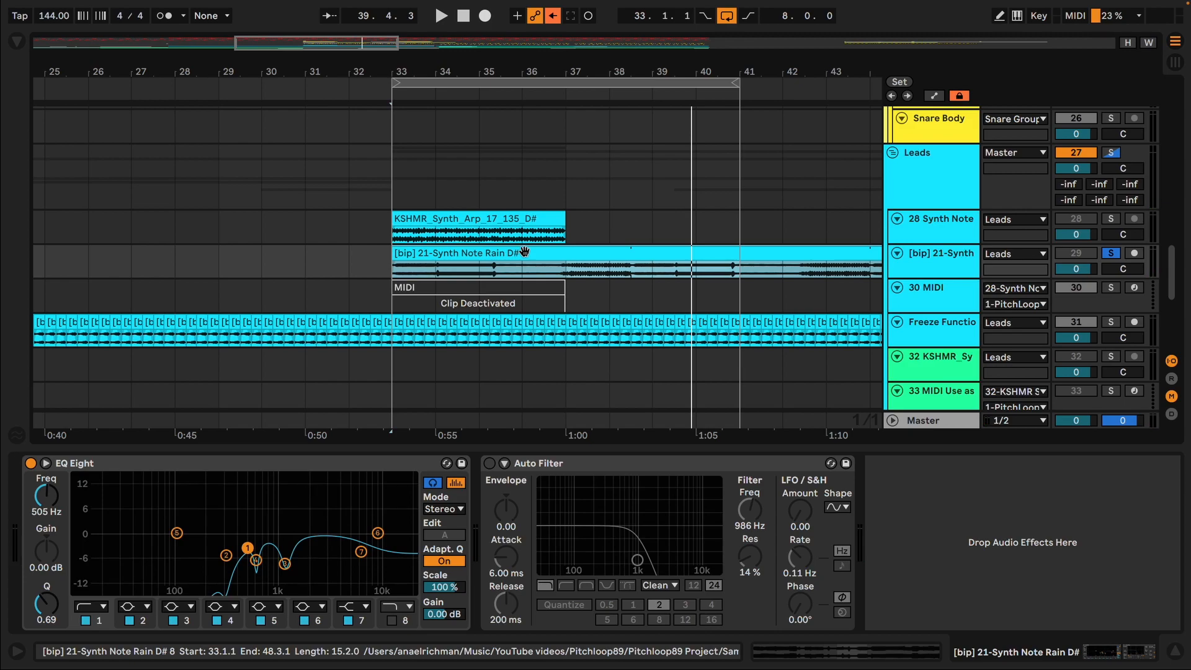
# Step: Audition the recorded 21-Synth Note Rain D# 8 clip and the soloed Freeze Function track from bar 33
pyautogui.press('space')
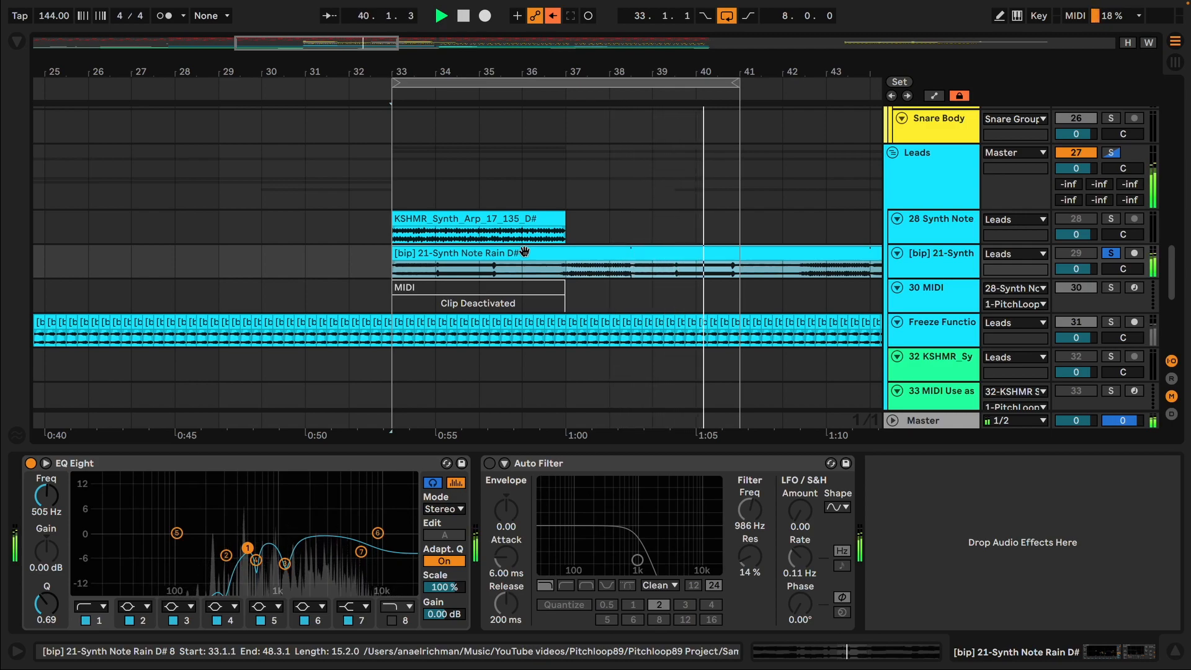
pyautogui.press('space')
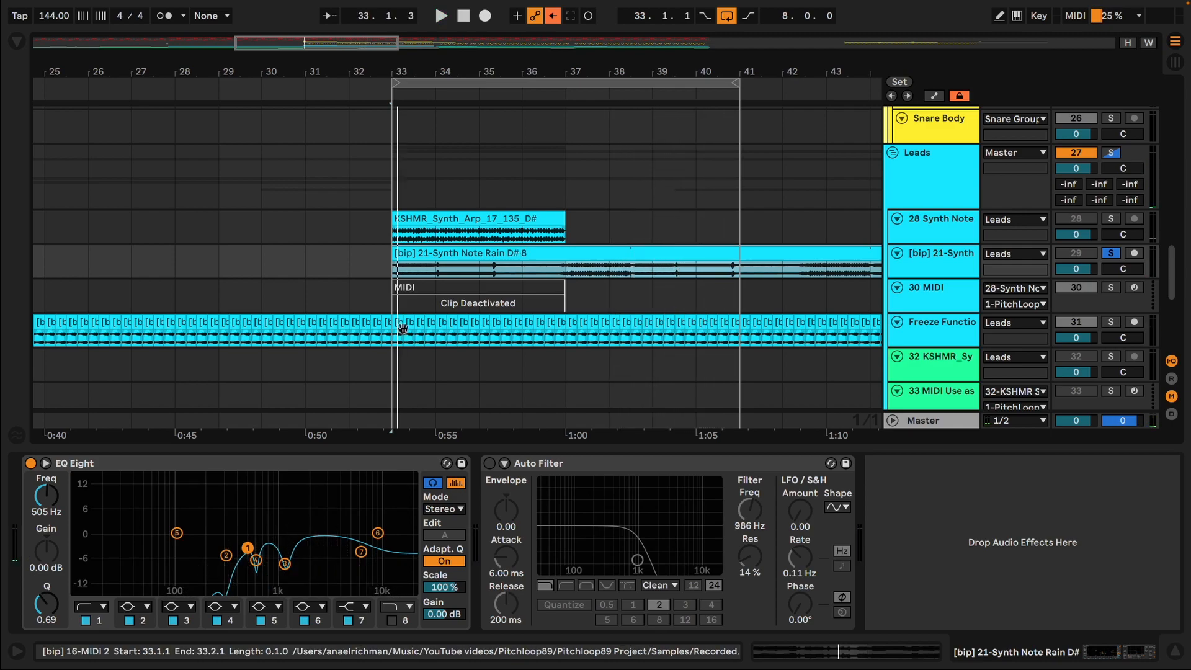
pyautogui.click(402, 329)
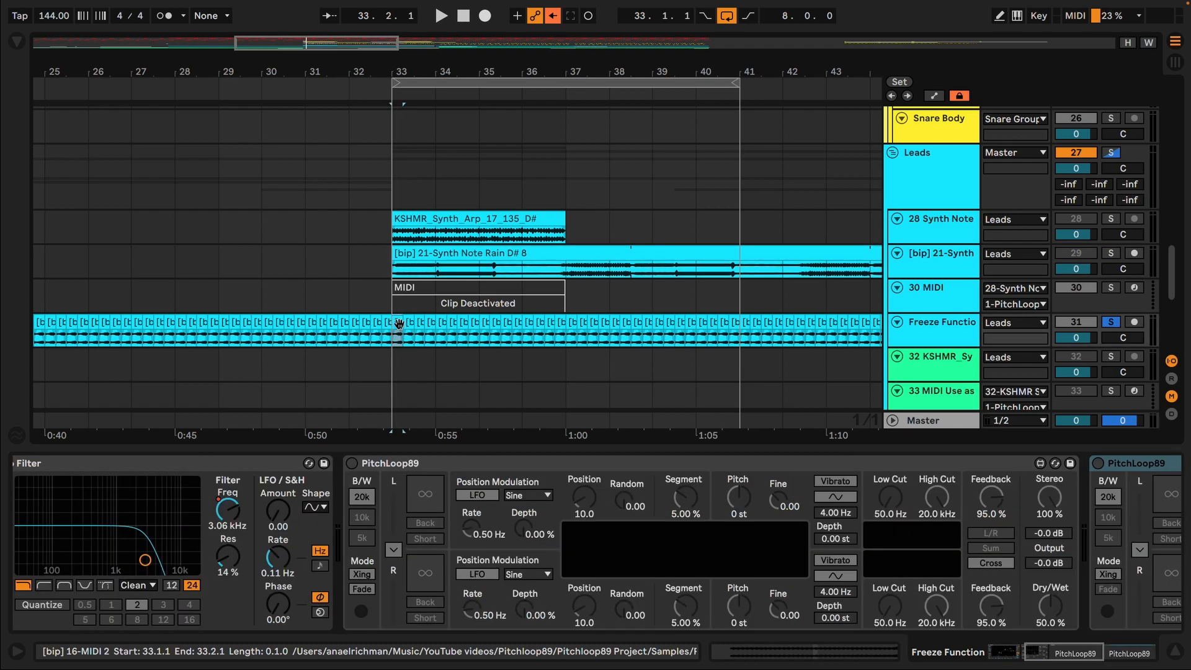
pyautogui.press('space')
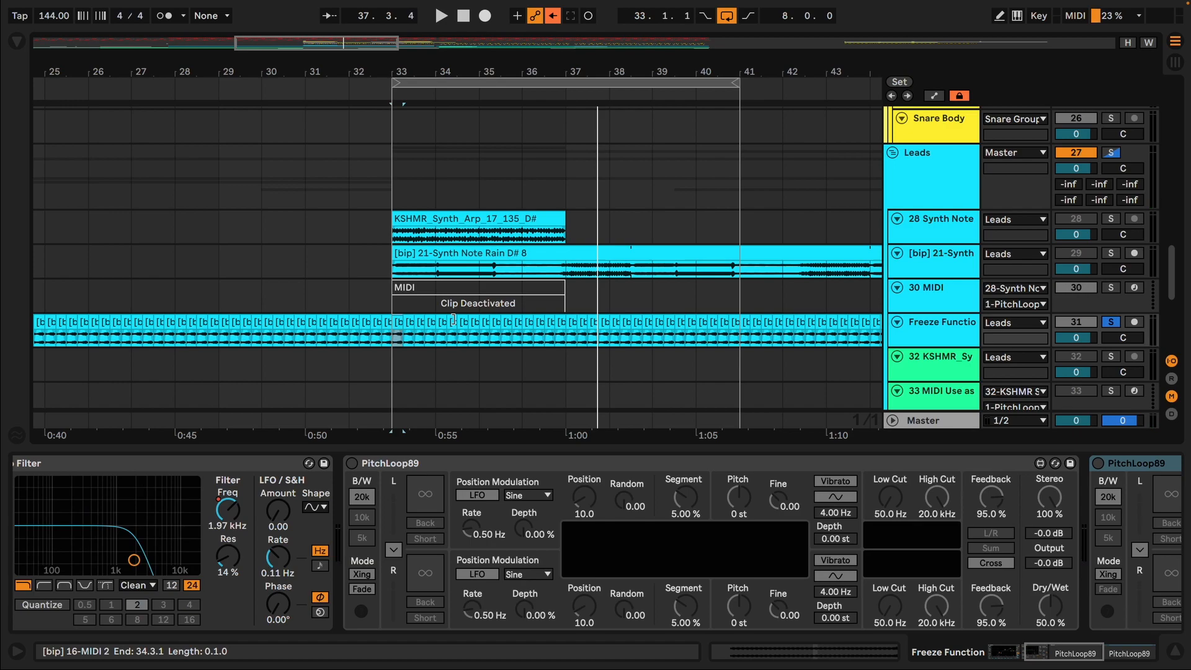
# Step: Solo the 22 KSHMR_Tra track and the Kick & Bass group alongside the leads, and play the loop from bar 33
pyautogui.scroll(-5, 620, 292)
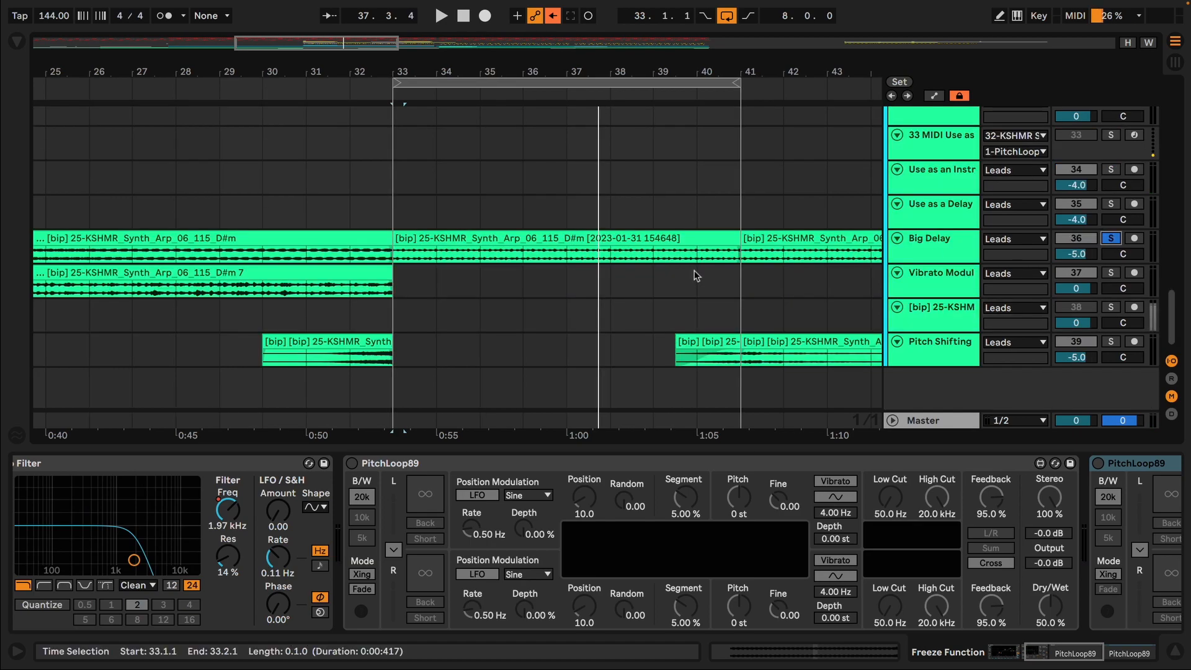
pyautogui.scroll(7, 694, 244)
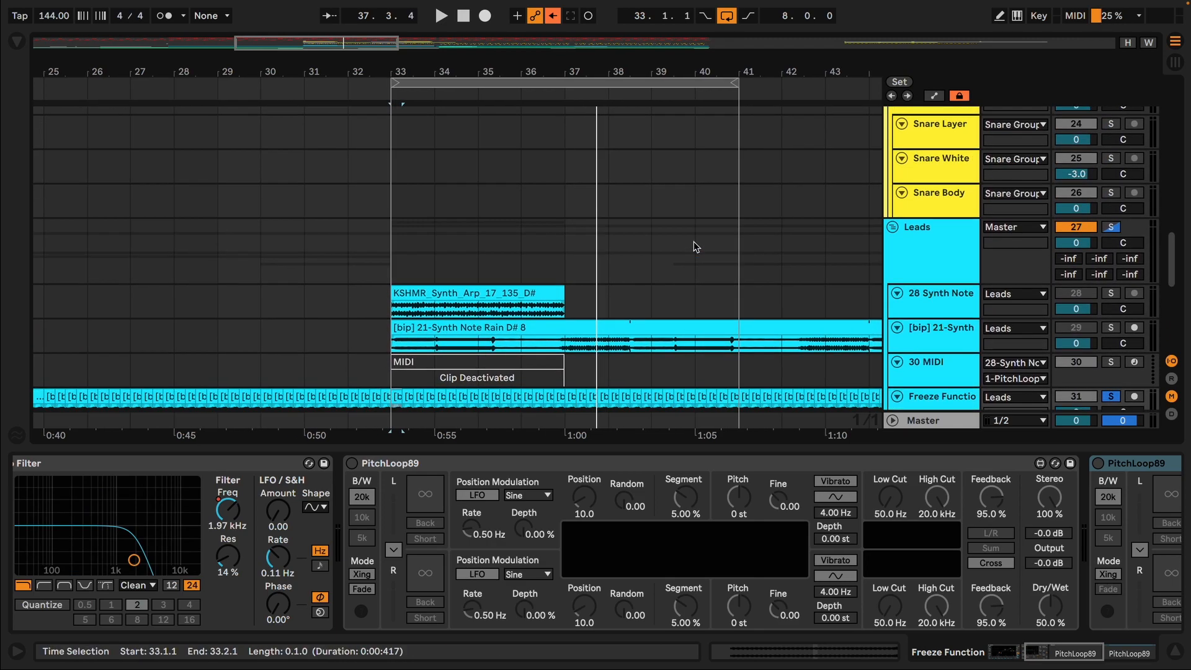
pyautogui.scroll(7, 694, 241)
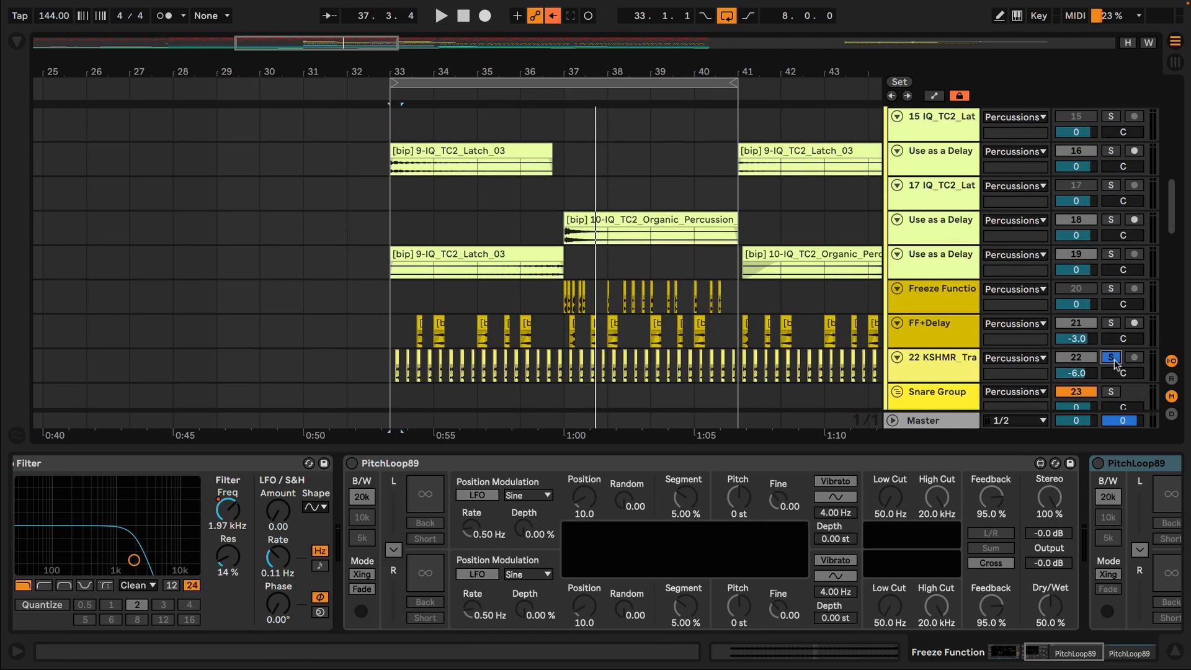
pyautogui.scroll(-4, 756, 304)
pyautogui.scroll(15, 757, 304)
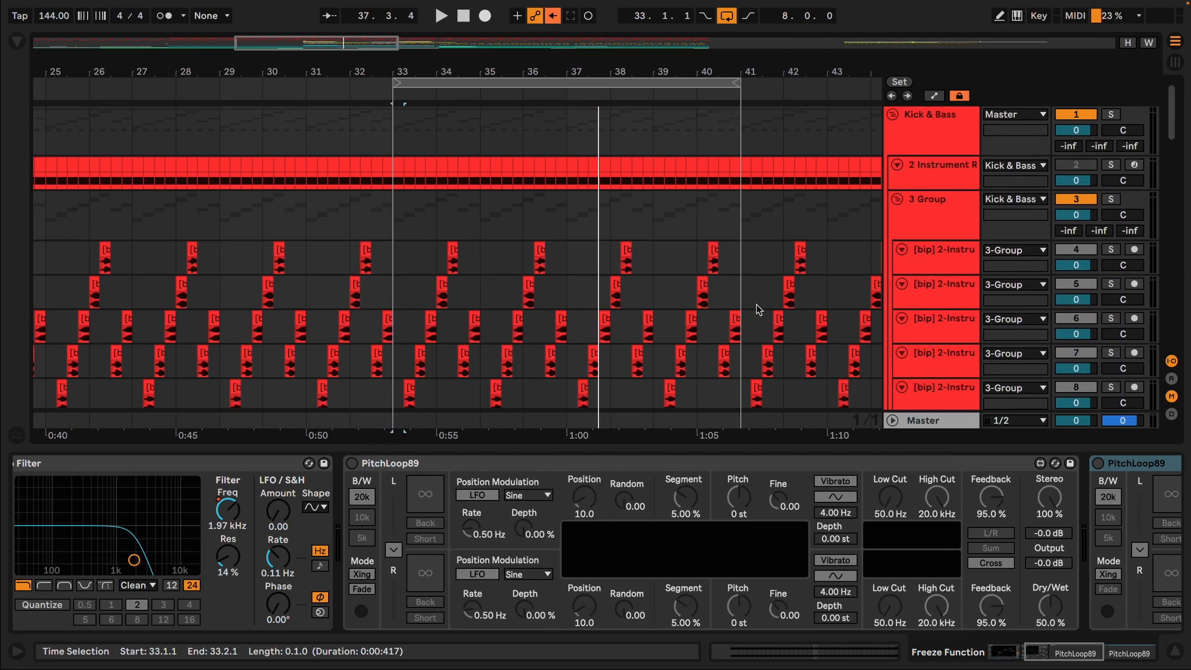
pyautogui.click(1113, 114)
pyautogui.press('space')
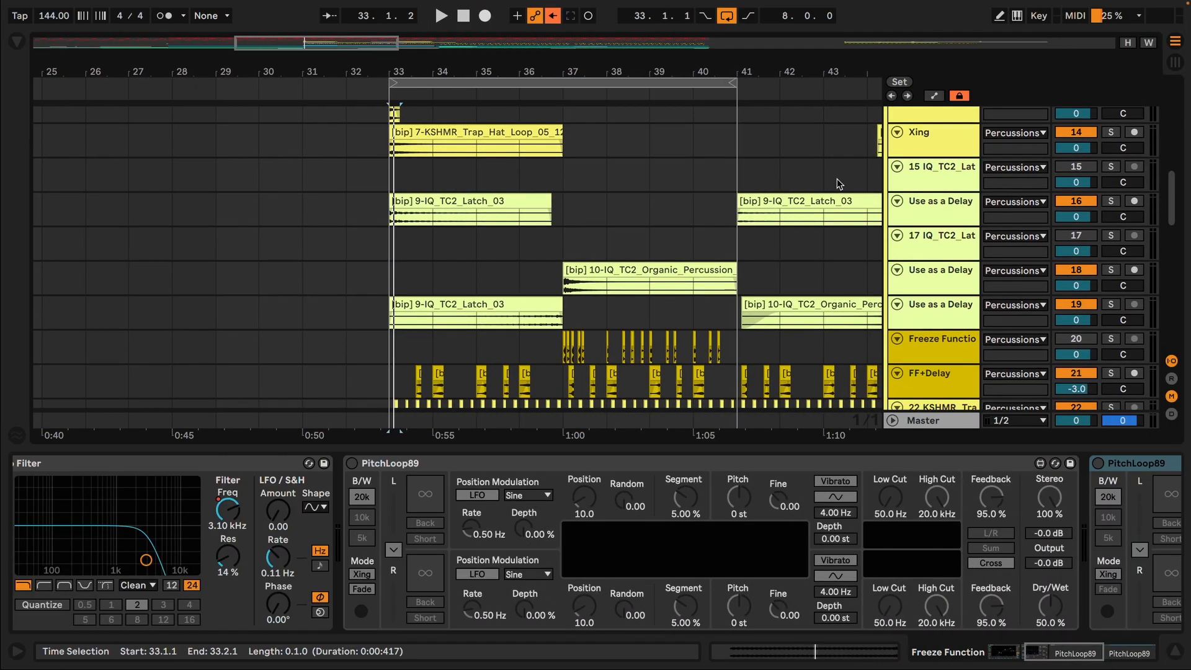
# Step: Hide the device view, and solo and play the short KSHMR_Trap_Hat_Loop_05_128 clip on track 13
pyautogui.press('alt+super+l')
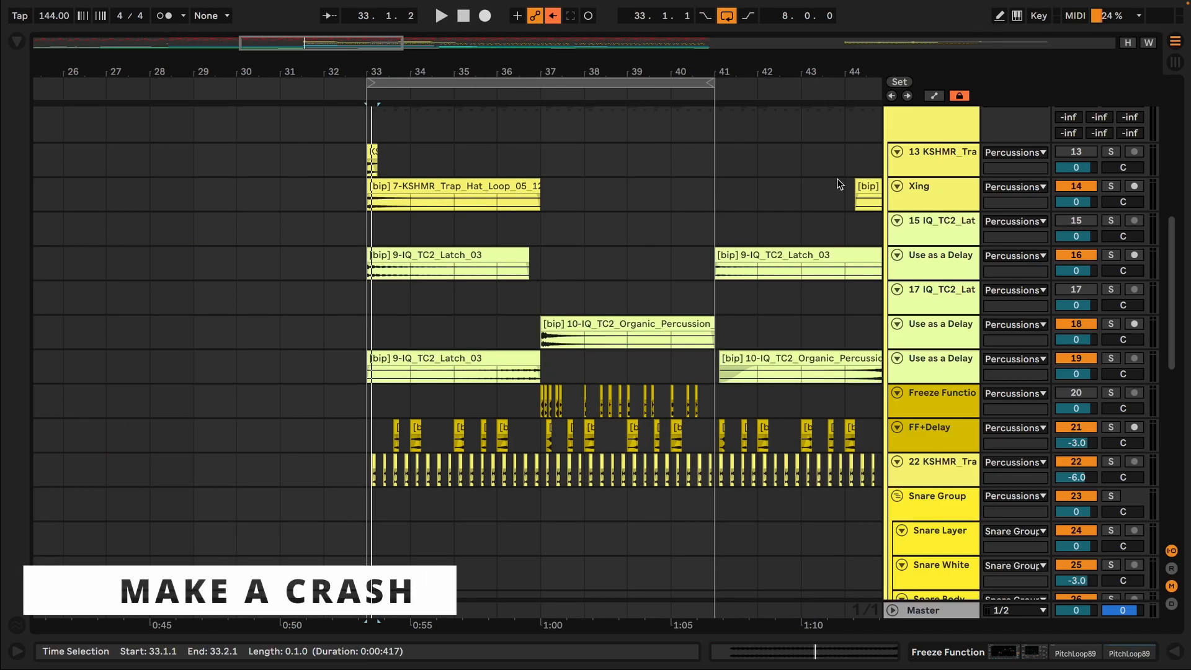
pyautogui.click(373, 156)
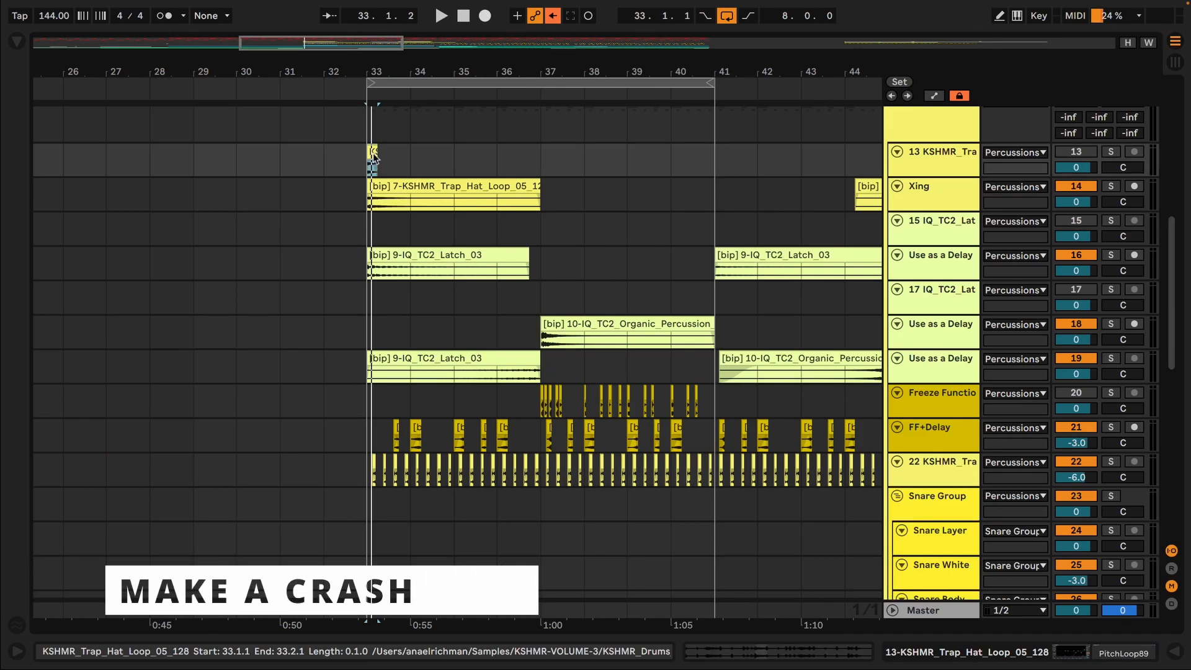
pyautogui.press('s')
pyautogui.press('space')
# Step: Solo the Xing track, play its recorded 7-KSHMR_Trap_Hat_Loop clip, and show the devices of track 13
pyautogui.click(923, 194)
pyautogui.press('space')
pyautogui.click(457, 191)
pyautogui.press('s')
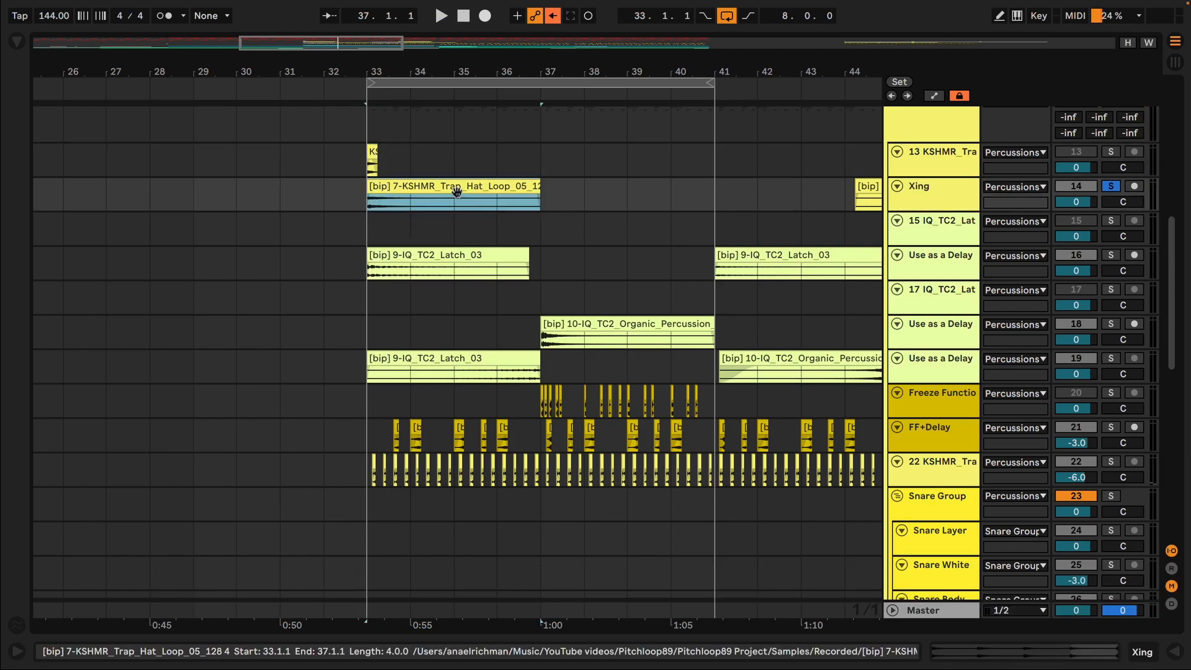
pyautogui.press('space')
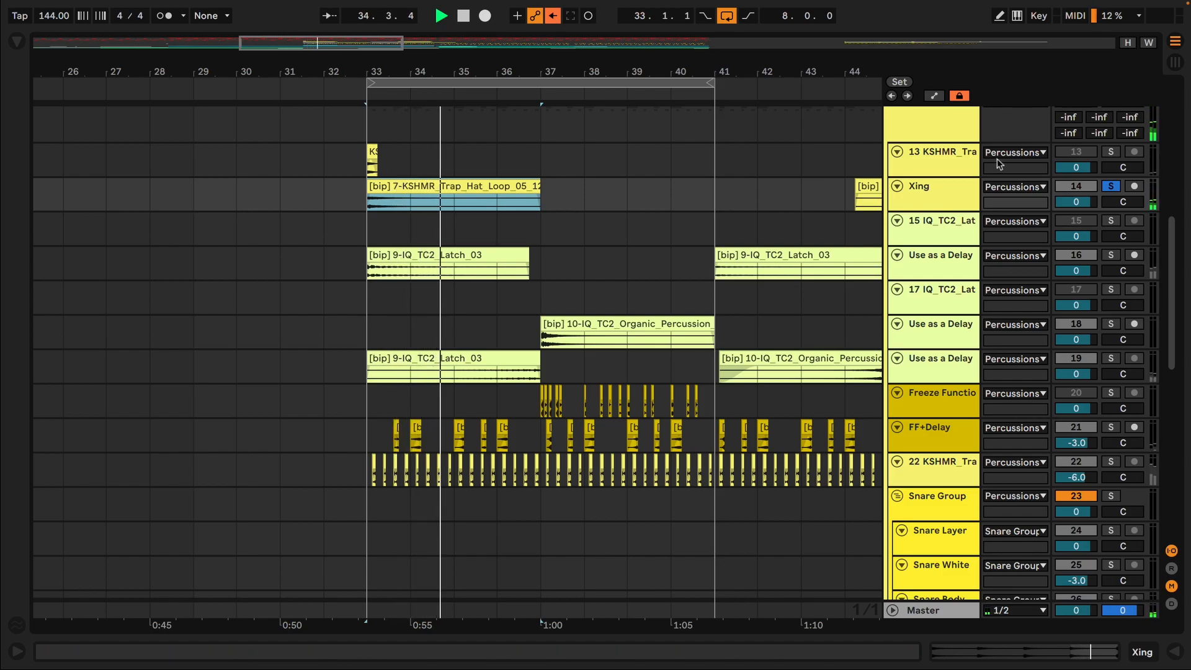
pyautogui.doubleClick(950, 156)
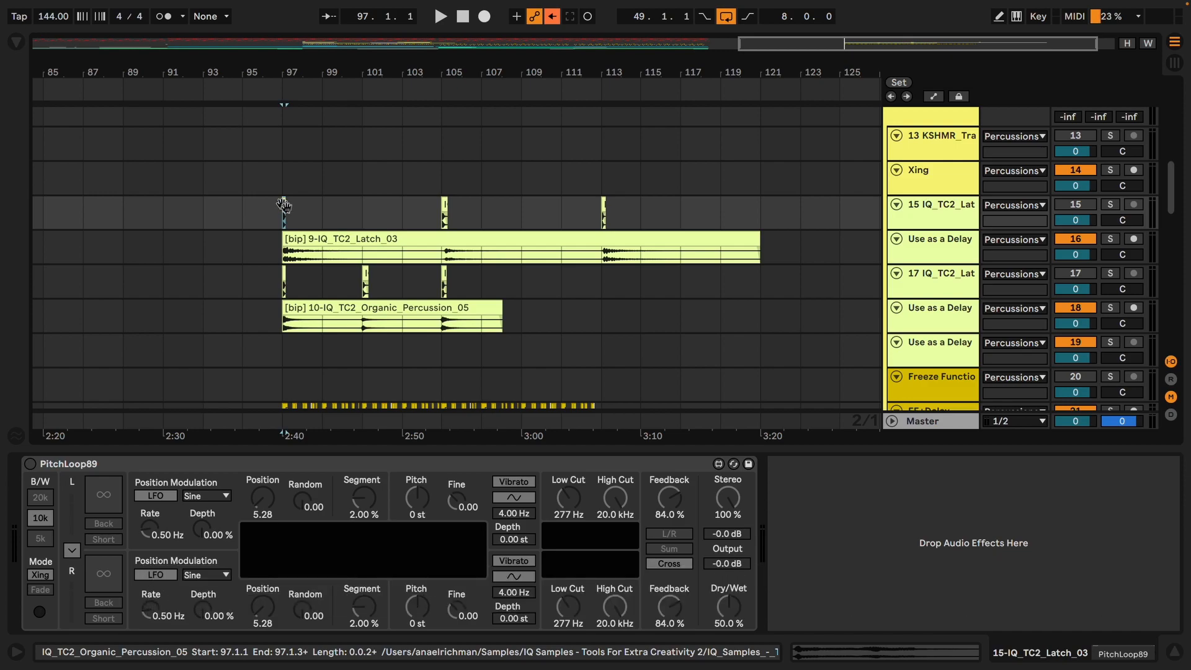
# Step: Solo track 15, audition its clips at bars 97, 105 and 113, and turn on its PitchLoop89
pyautogui.press('s')
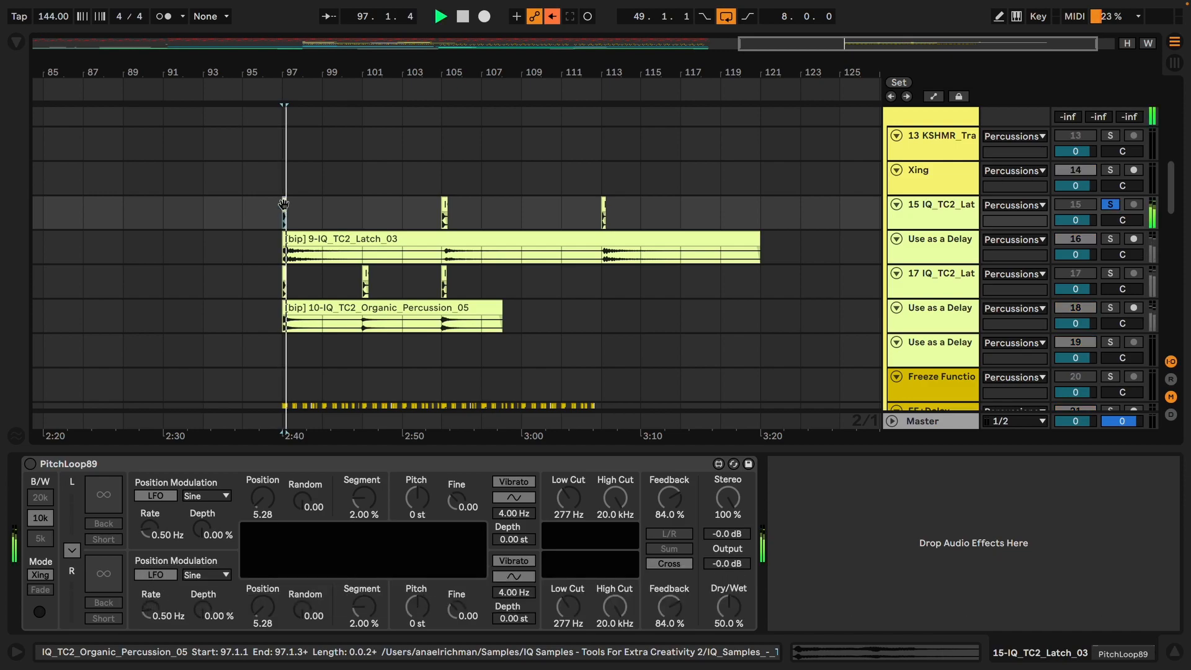
pyautogui.click(444, 211)
pyautogui.press('space')
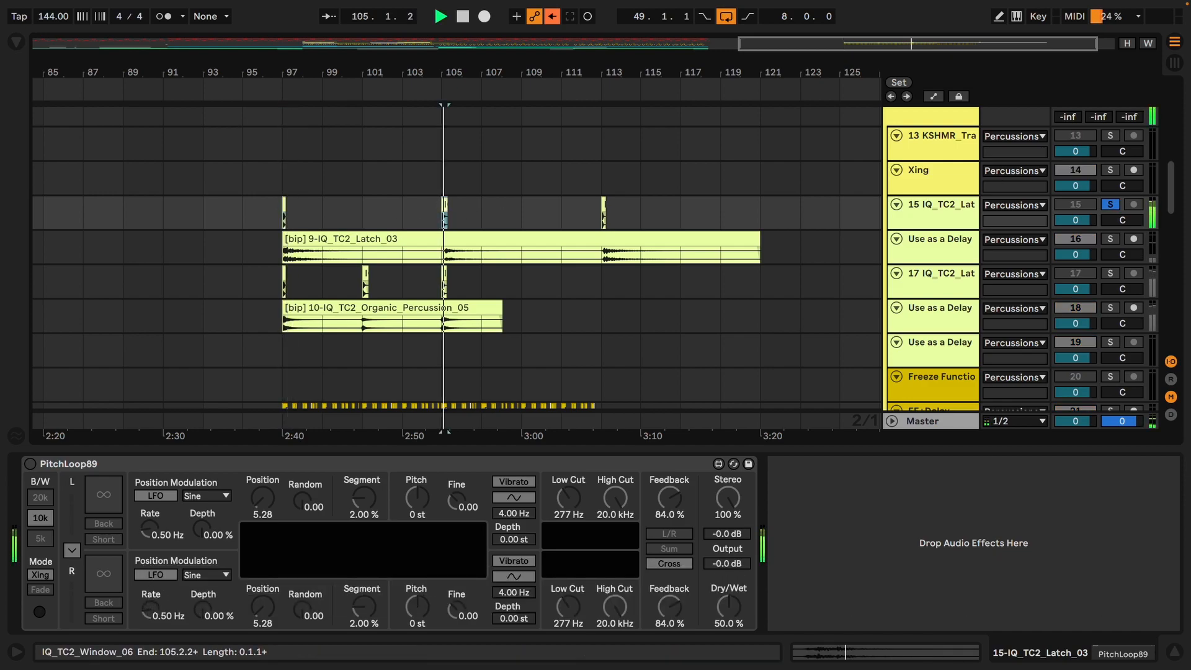
pyautogui.click(604, 207)
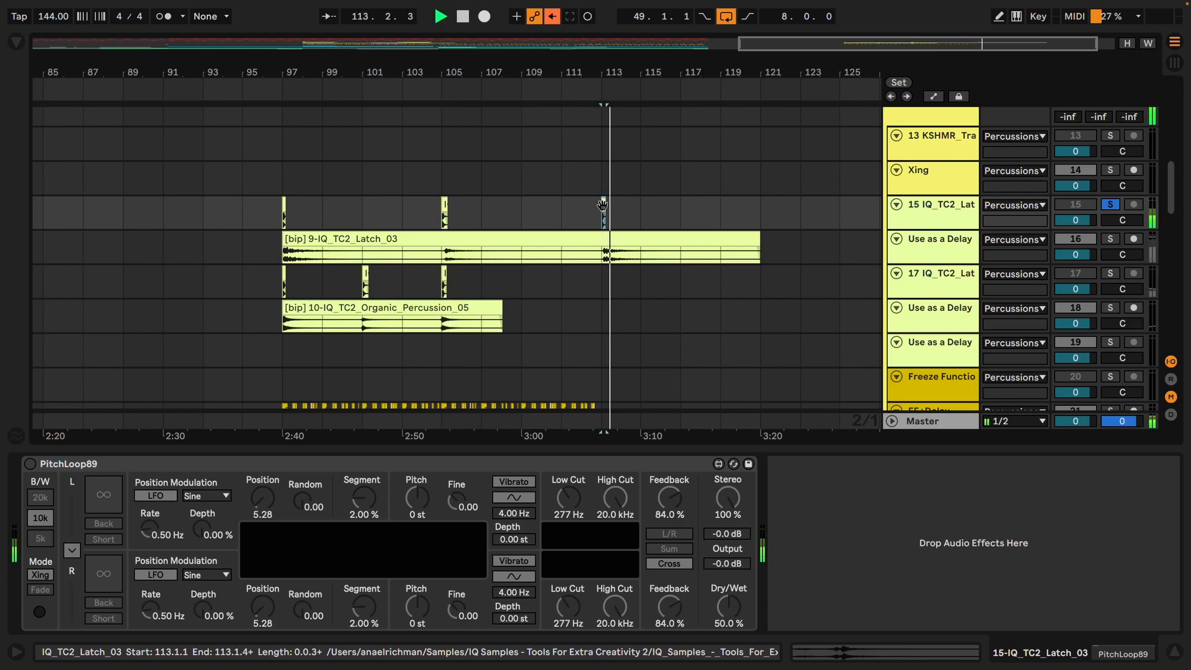
pyautogui.click(30, 464)
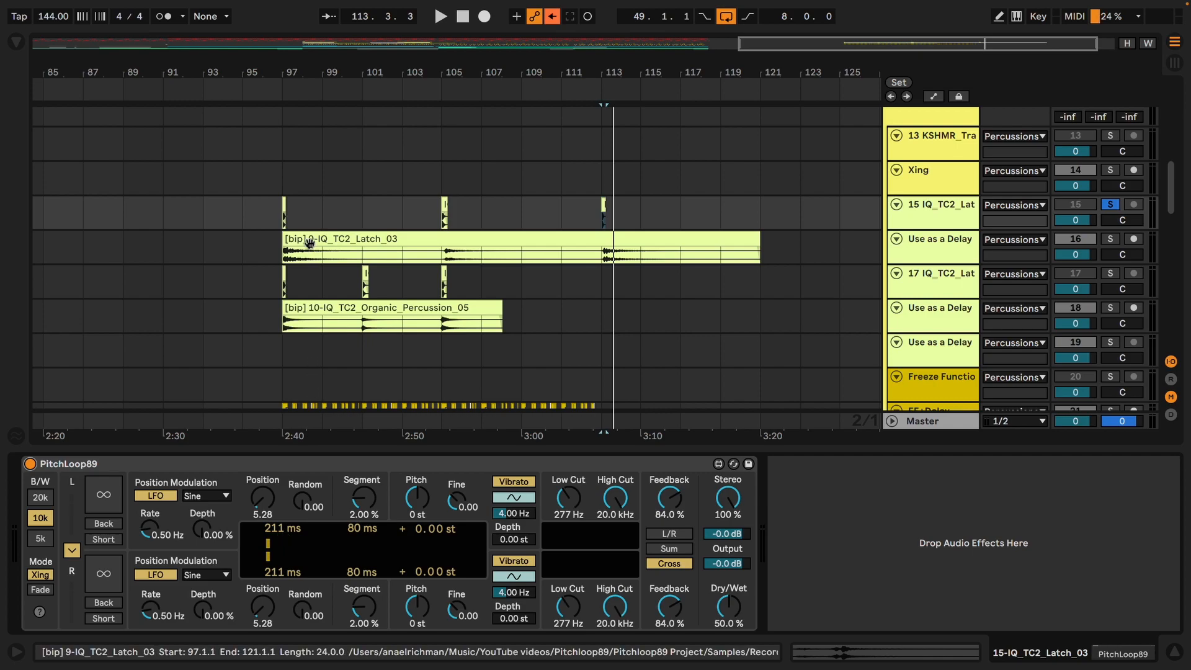
# Step: Select bars 97 to 101 on track 15 from its first clip and play the range through PitchLoop89
pyautogui.click(283, 222)
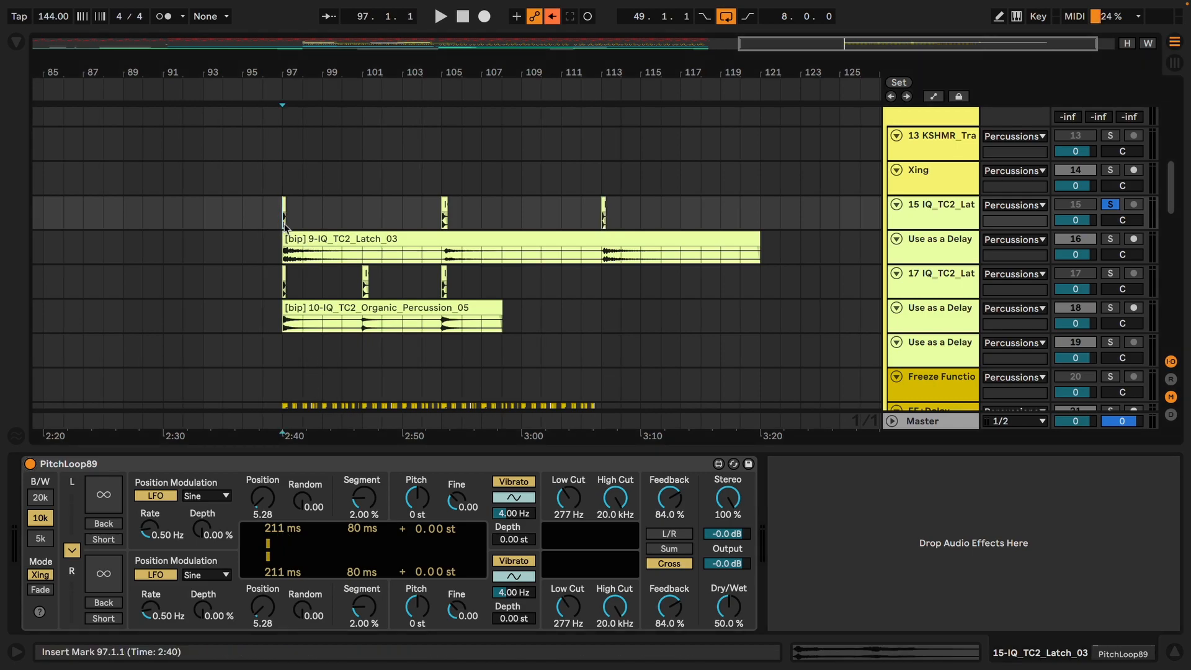
pyautogui.press('+')
pyautogui.press('+')
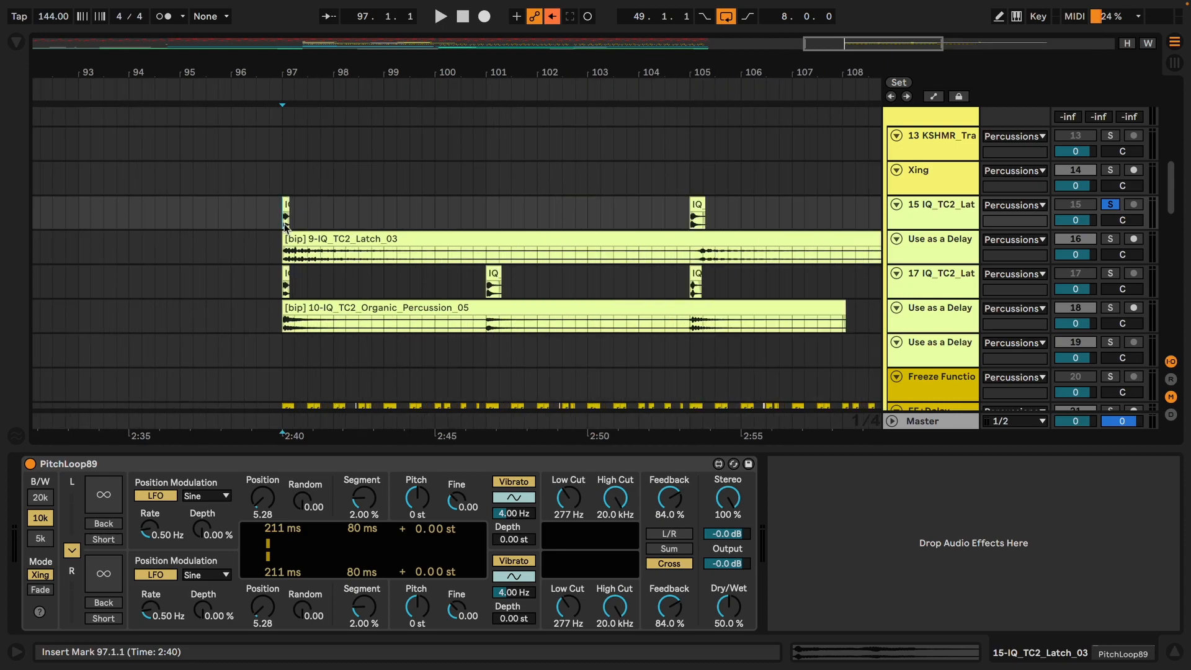
pyautogui.press('+')
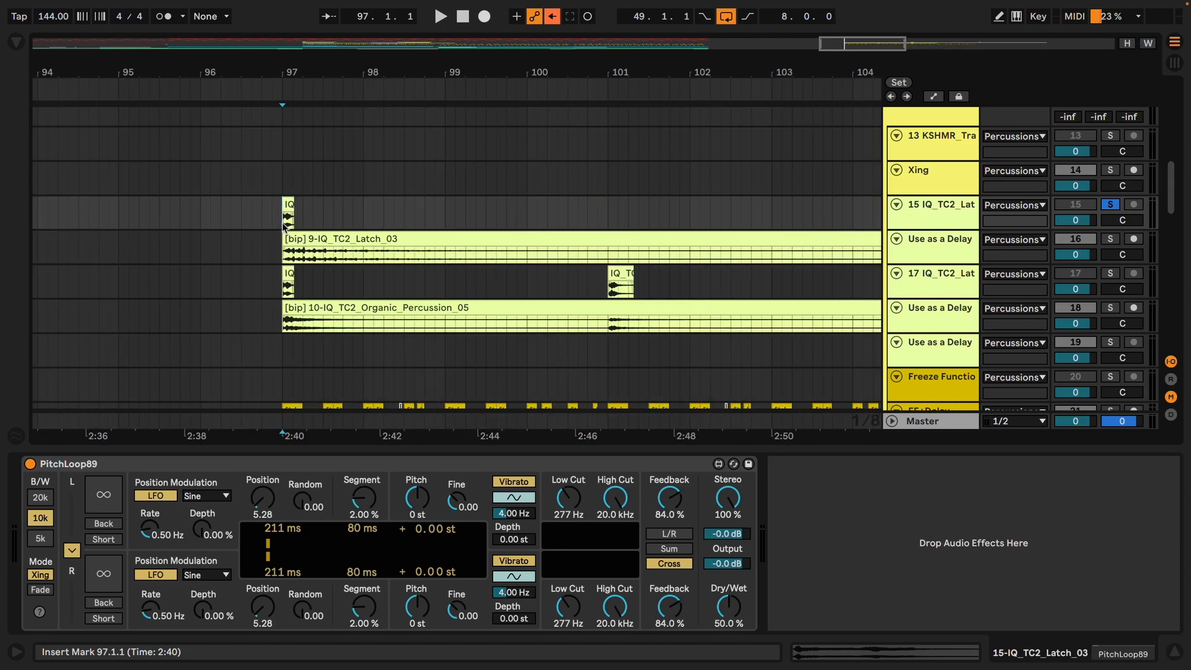
pyautogui.click(324, 218)
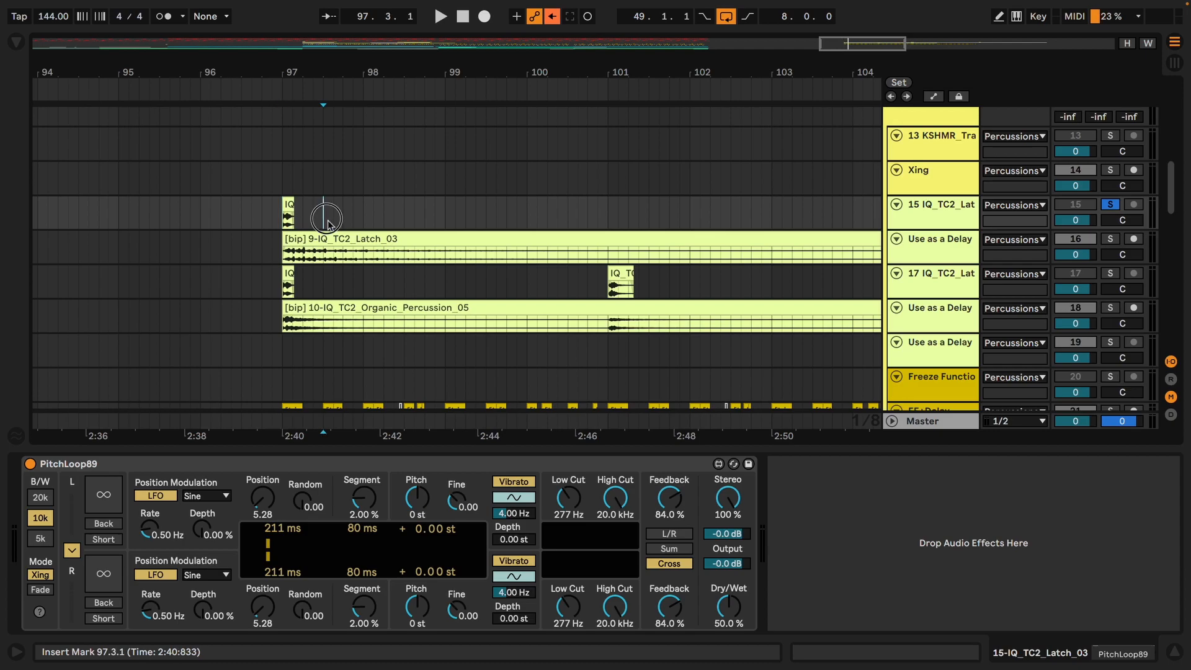
pyautogui.moveTo(326, 220); pyautogui.dragTo(333, 221)
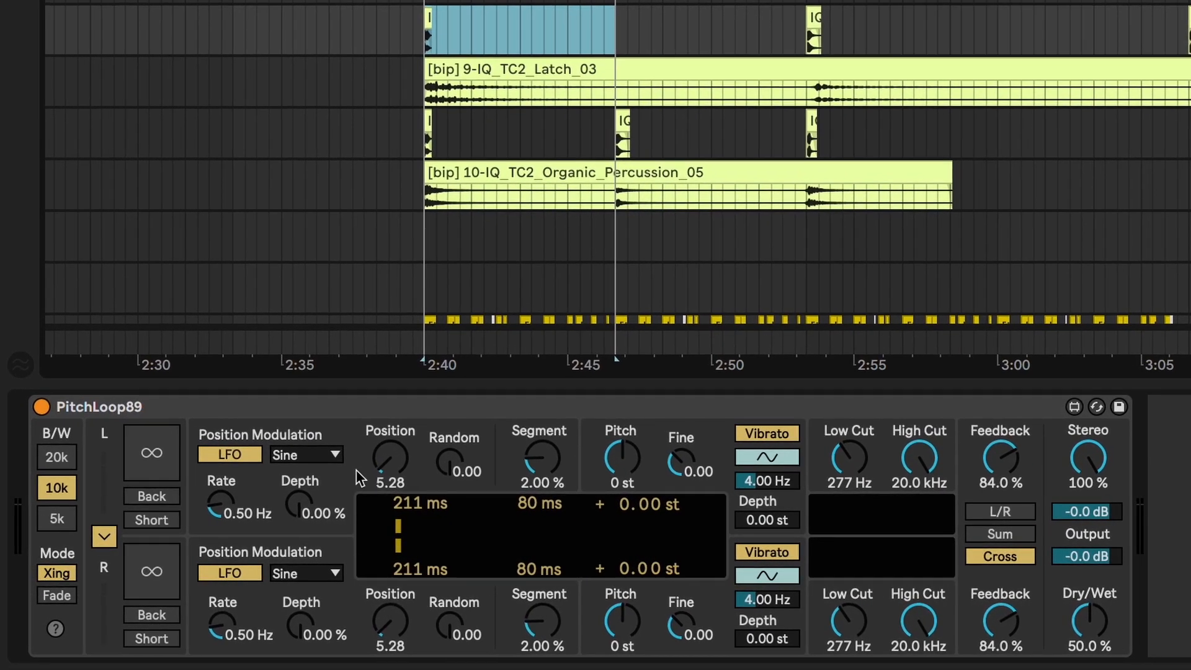
pyautogui.press('space')
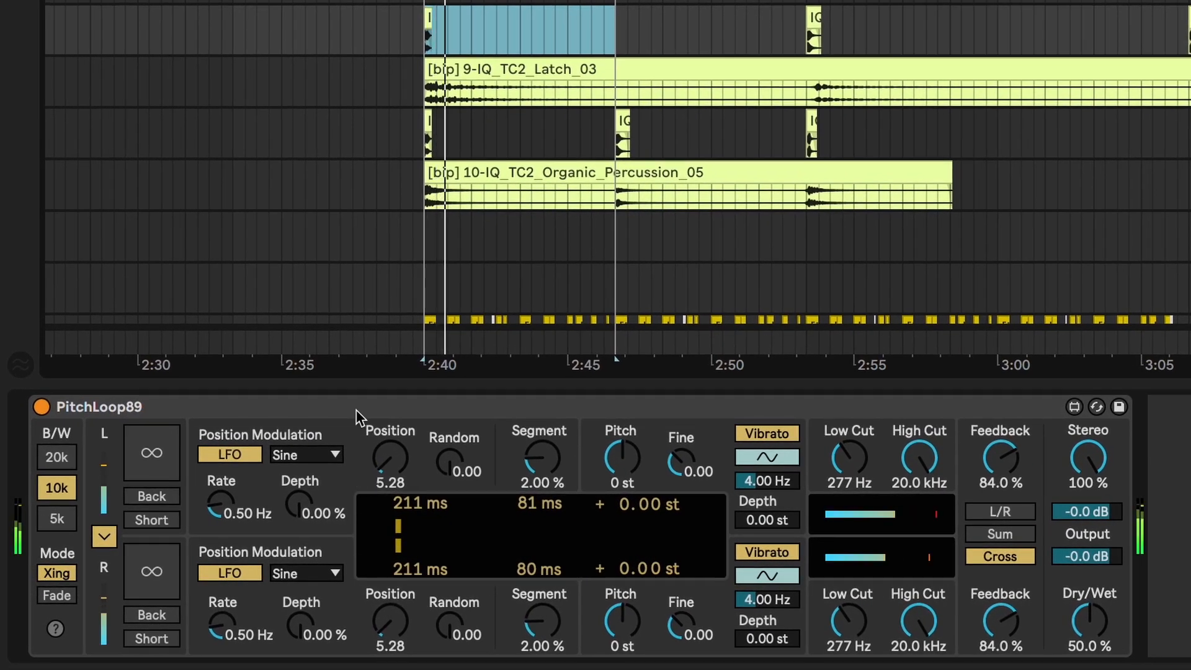
# Step: Audition the PitchLoop89 bandwidth at 20k and 5k, and set it back to 10k
pyautogui.click(56, 459)
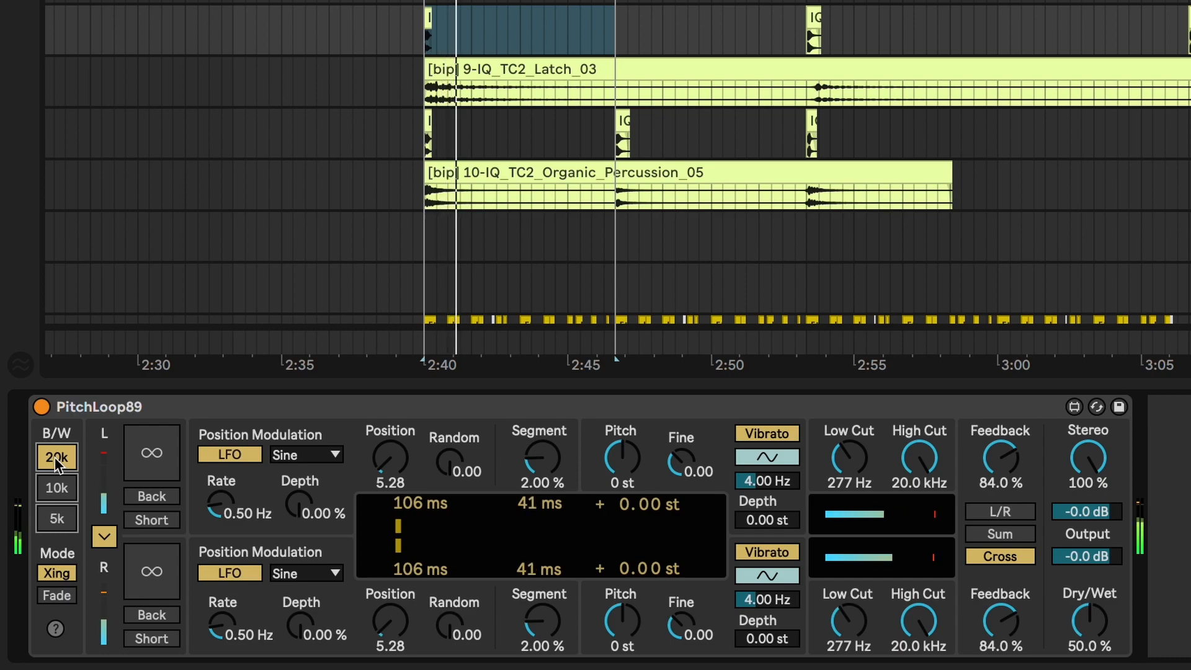
pyautogui.click(63, 522)
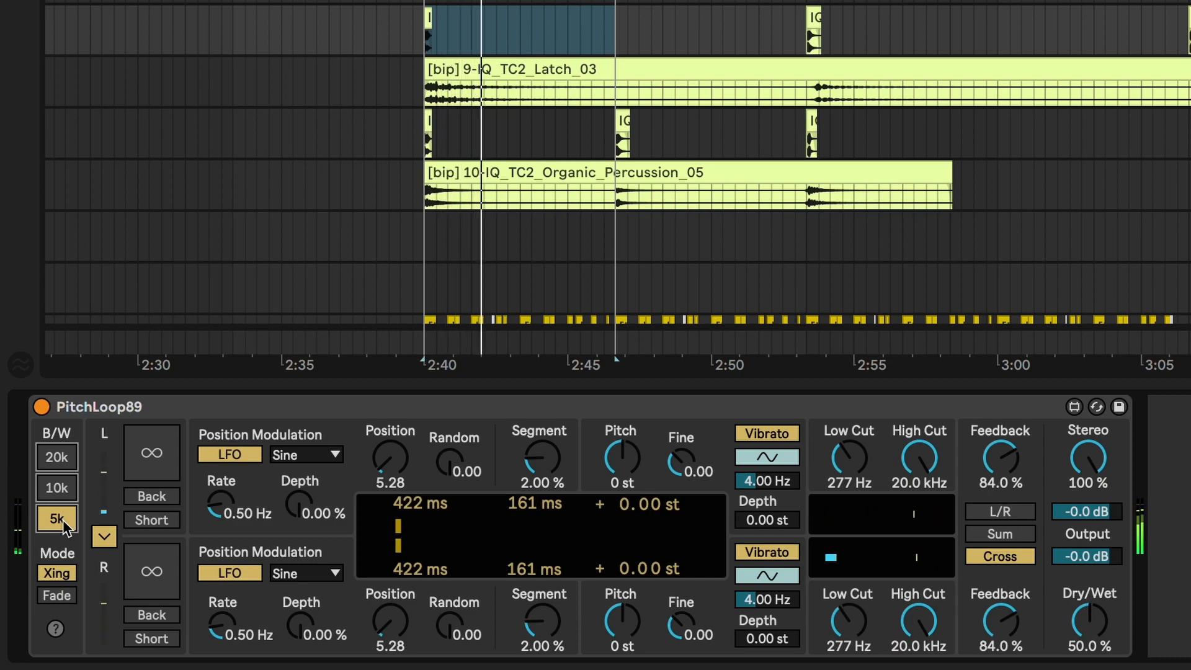
pyautogui.click(64, 487)
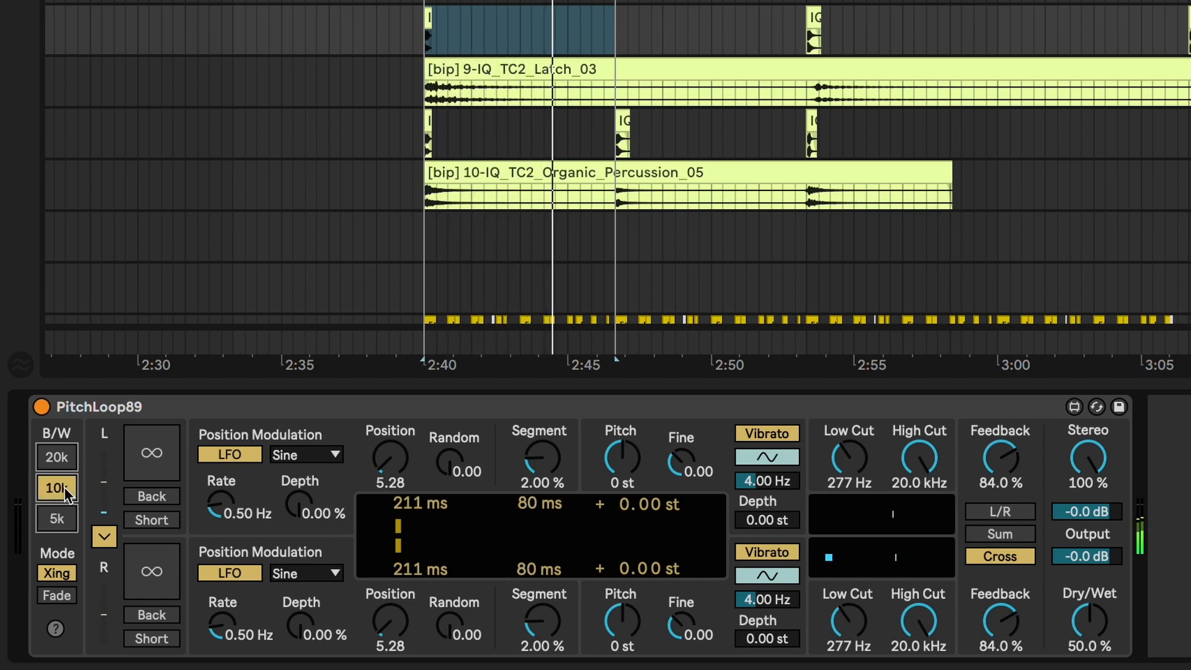
# Step: Try the Short and Back options on both channels with Position raised to 14.7, leaving only Back on
pyautogui.click(167, 521)
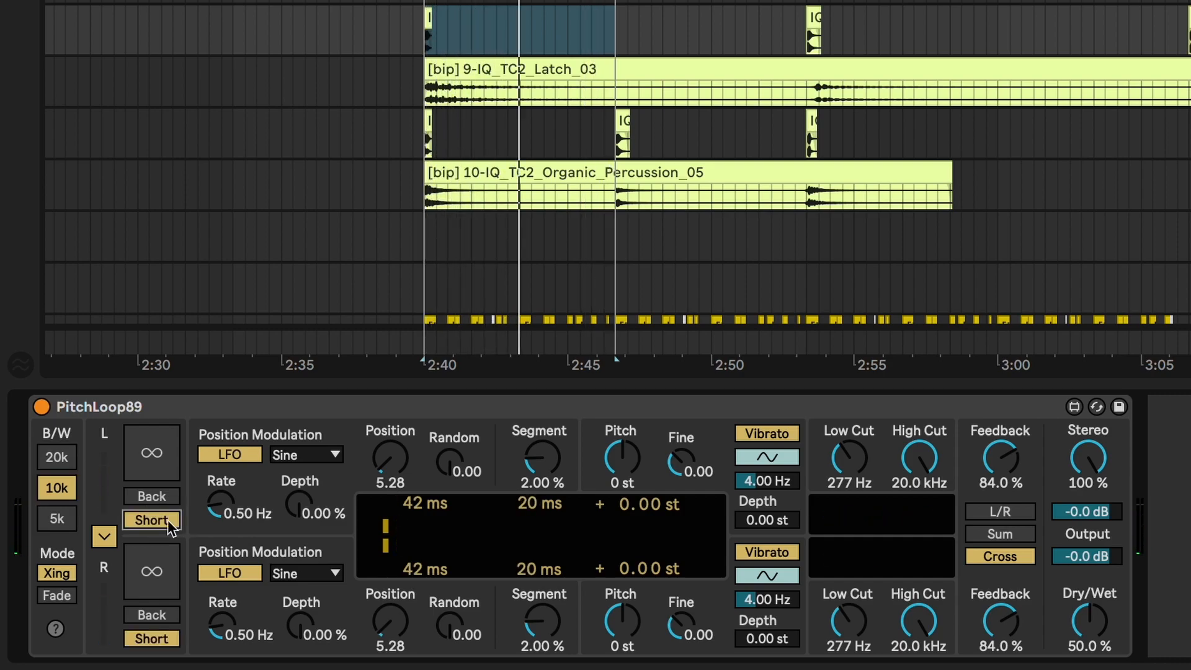
pyautogui.moveTo(390, 462); pyautogui.dragTo(387, 446)
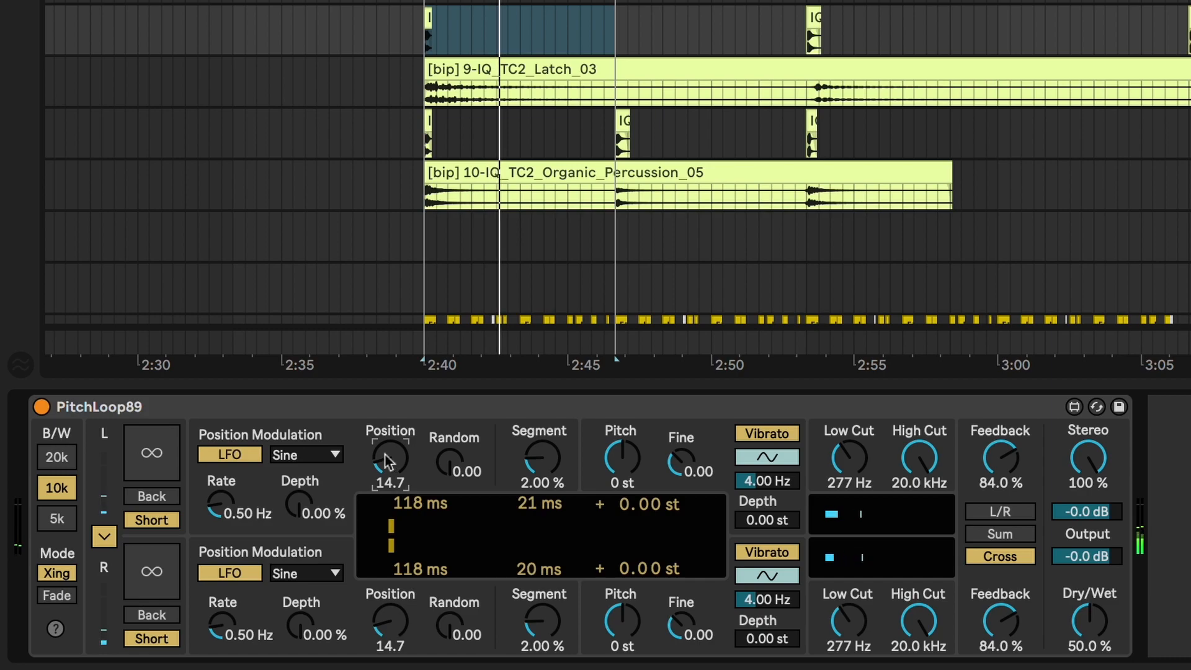
pyautogui.click(156, 497)
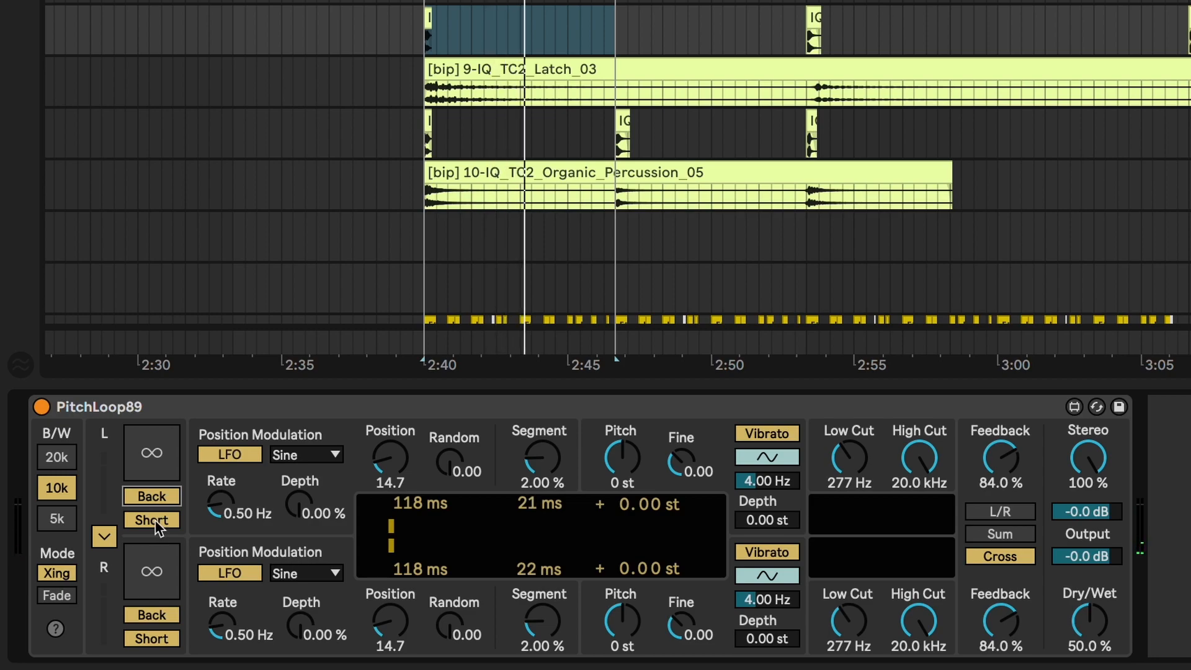
pyautogui.click(156, 520)
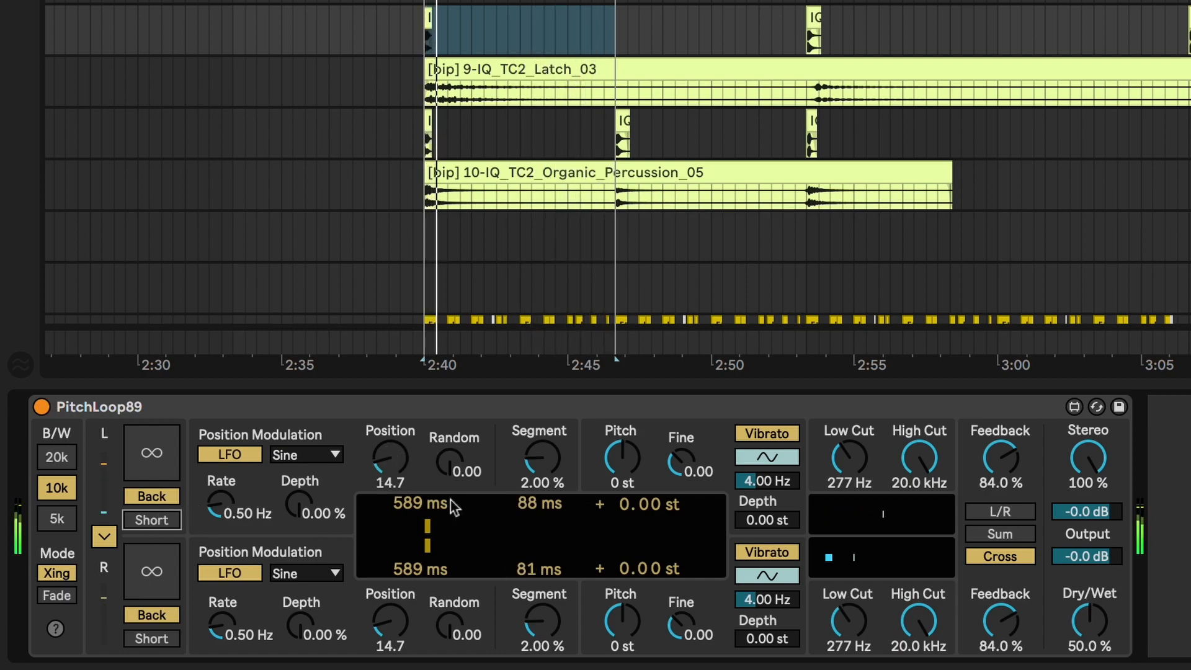
# Step: Set Position back to 5.28 and turn off Back on both channels
pyautogui.moveTo(390, 458)
pyautogui.mouseDown()
pyautogui.moveTo(390, 482)
pyautogui.moveTo(388, 455)
pyautogui.mouseUp()
pyautogui.moveTo(389, 456); pyautogui.dragTo(388, 472)
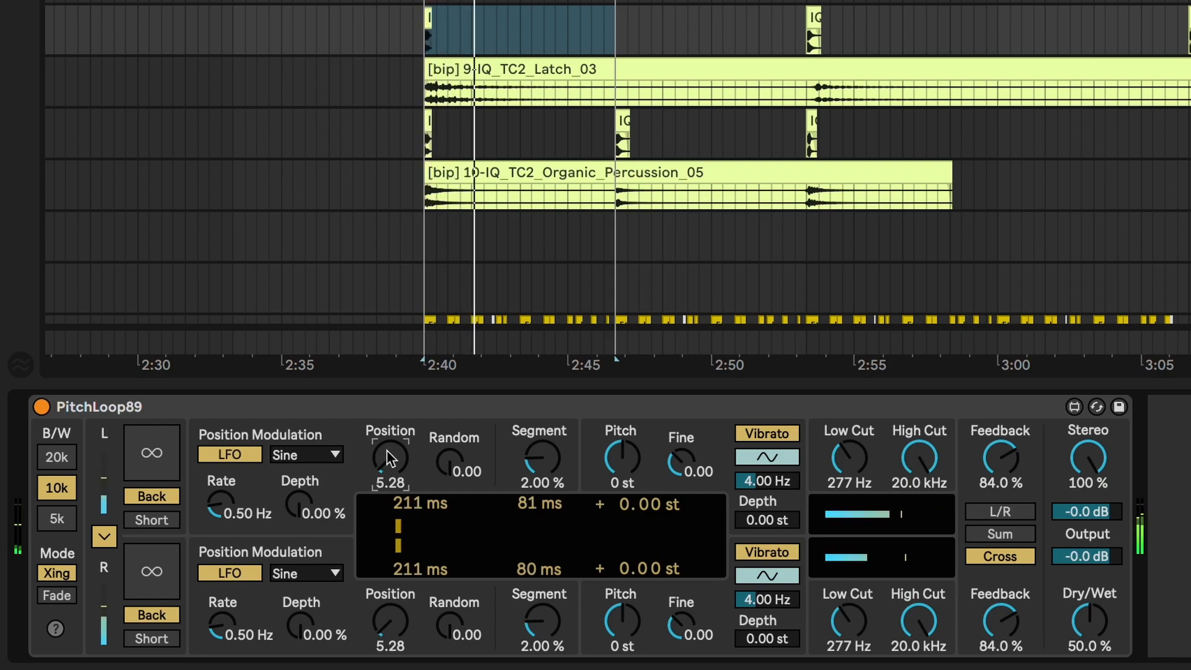
pyautogui.click(154, 501)
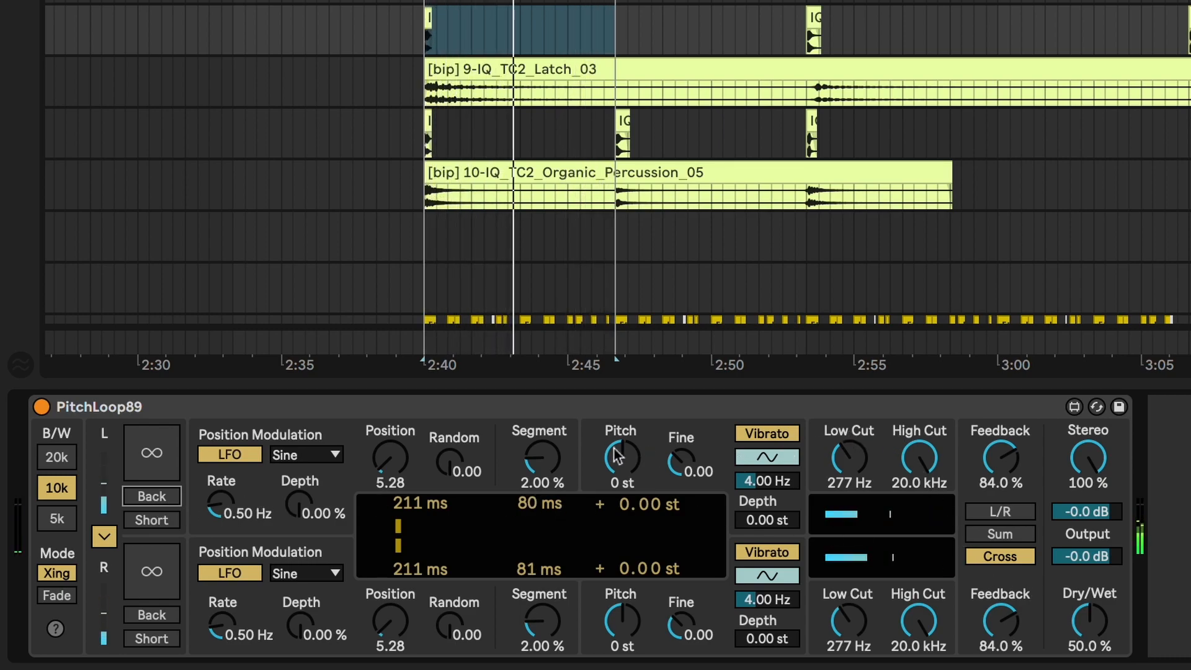
# Step: Try a position Random amount of 2.20 and return it to 0.00
pyautogui.moveTo(451, 462); pyautogui.dragTo(450, 404)
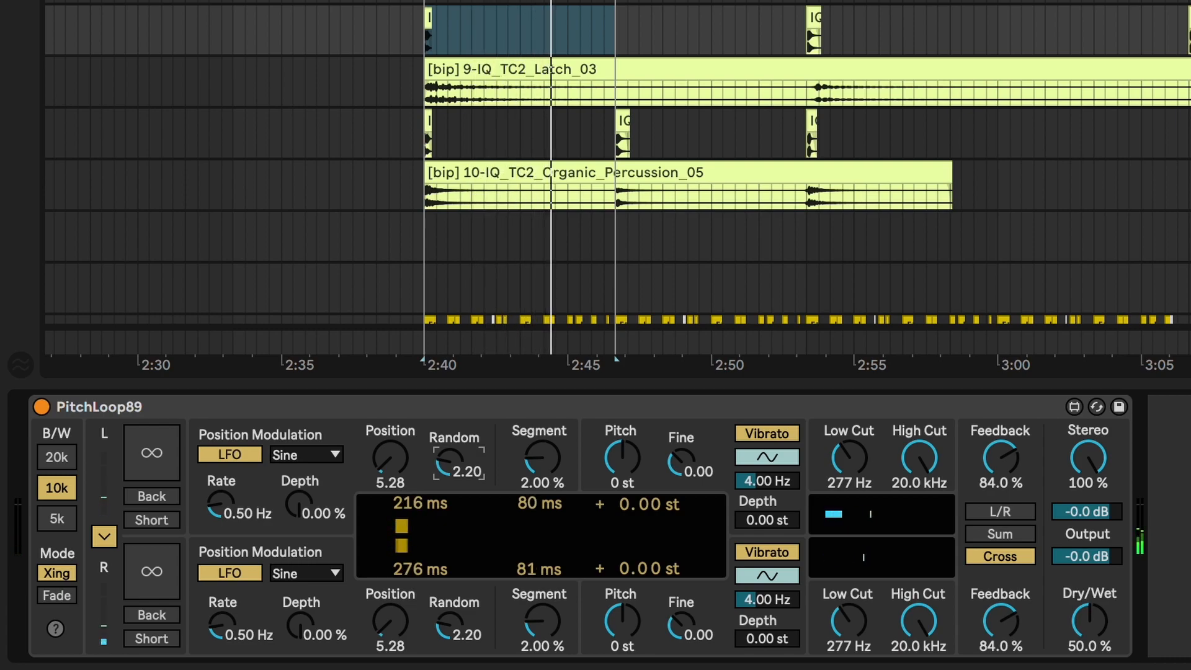
pyautogui.moveTo(451, 437); pyautogui.dragTo(454, 463)
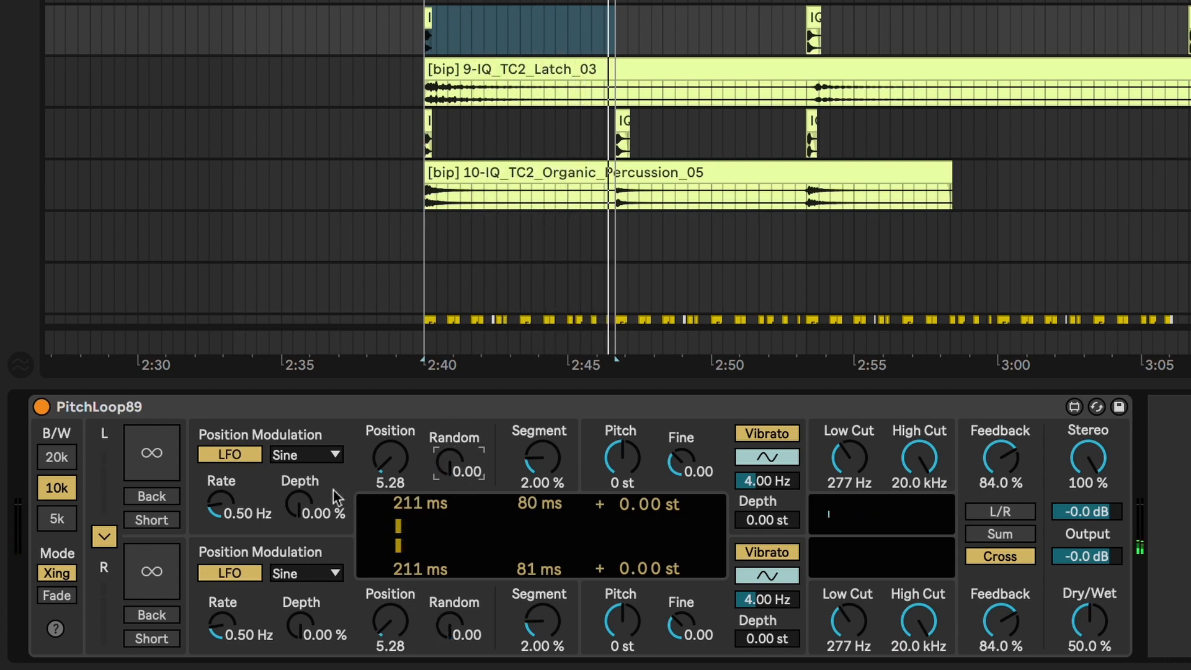
pyautogui.click(303, 501)
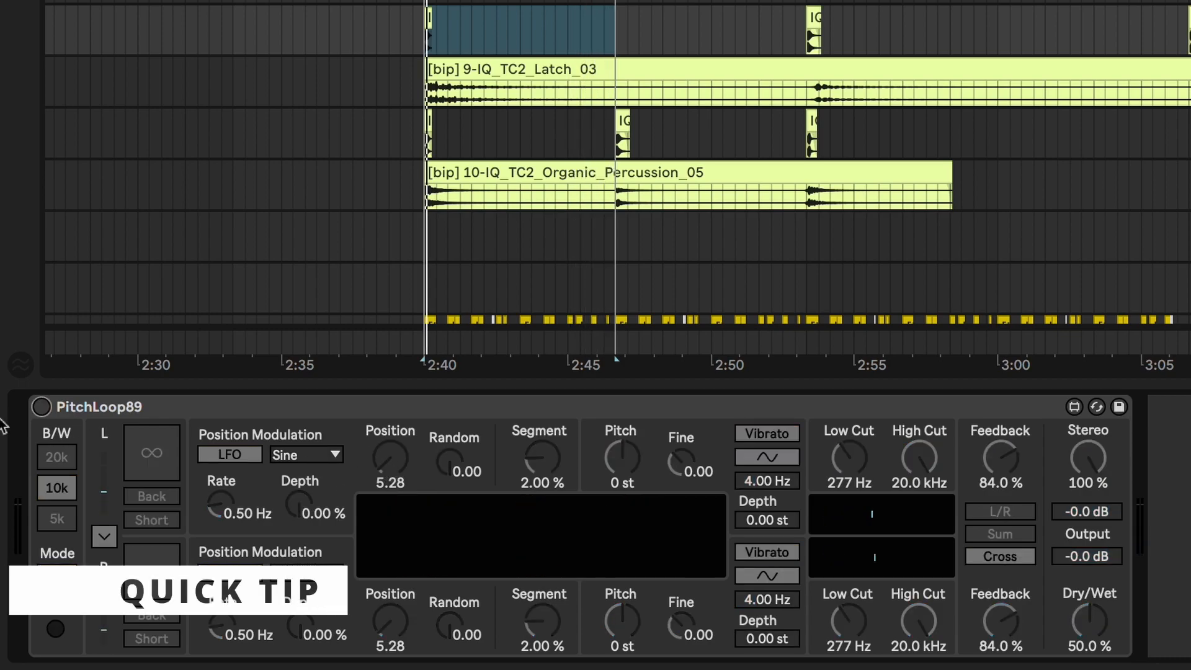
# Step: Turn PitchLoop89 back on and, with its channels unlinked, try a left Position of 17.9 and reset it
pyautogui.click(41, 407)
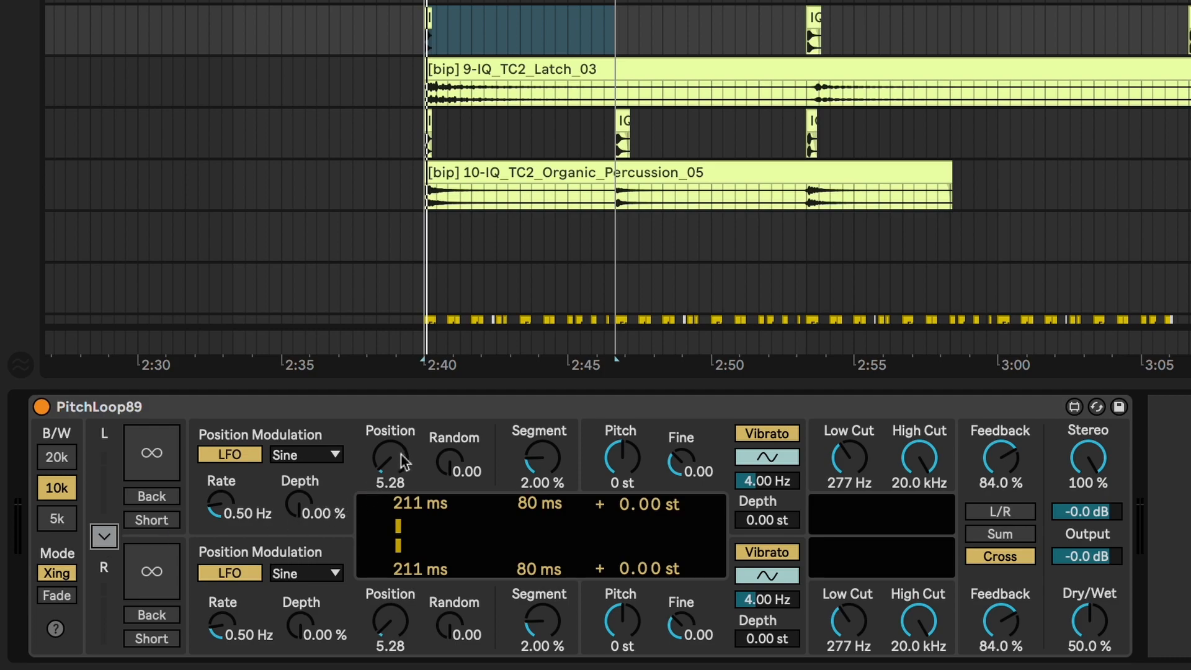
pyautogui.moveTo(397, 451); pyautogui.dragTo(400, 441)
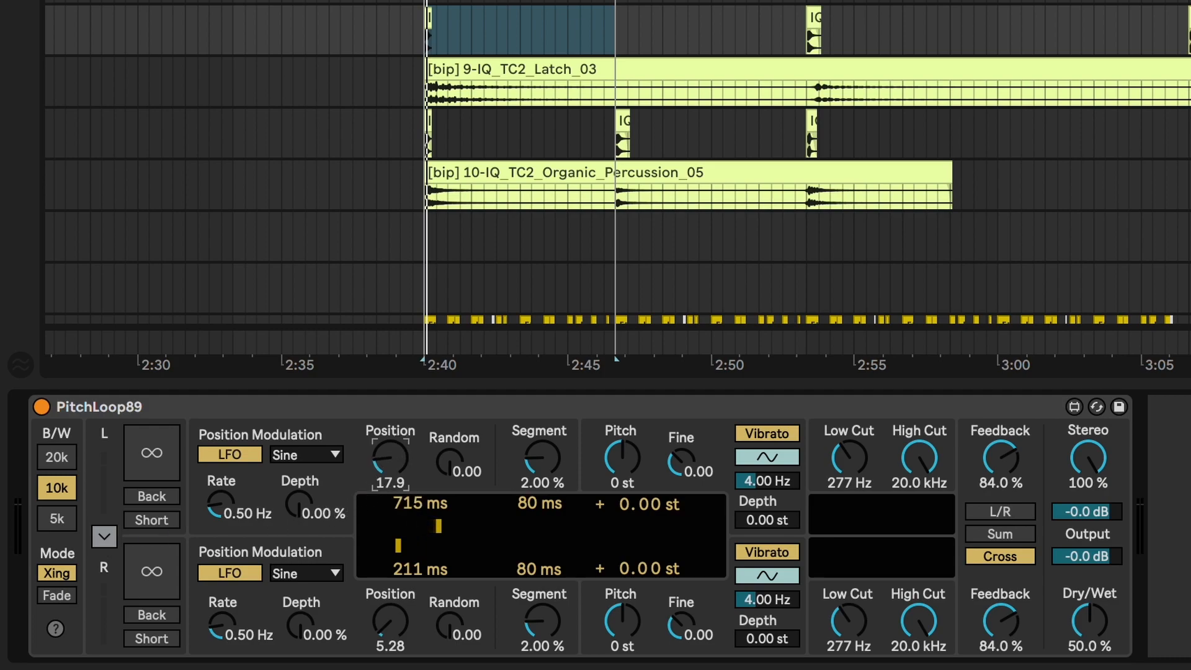
pyautogui.moveTo(391, 448); pyautogui.dragTo(391, 453)
pyautogui.doubleClick(393, 452)
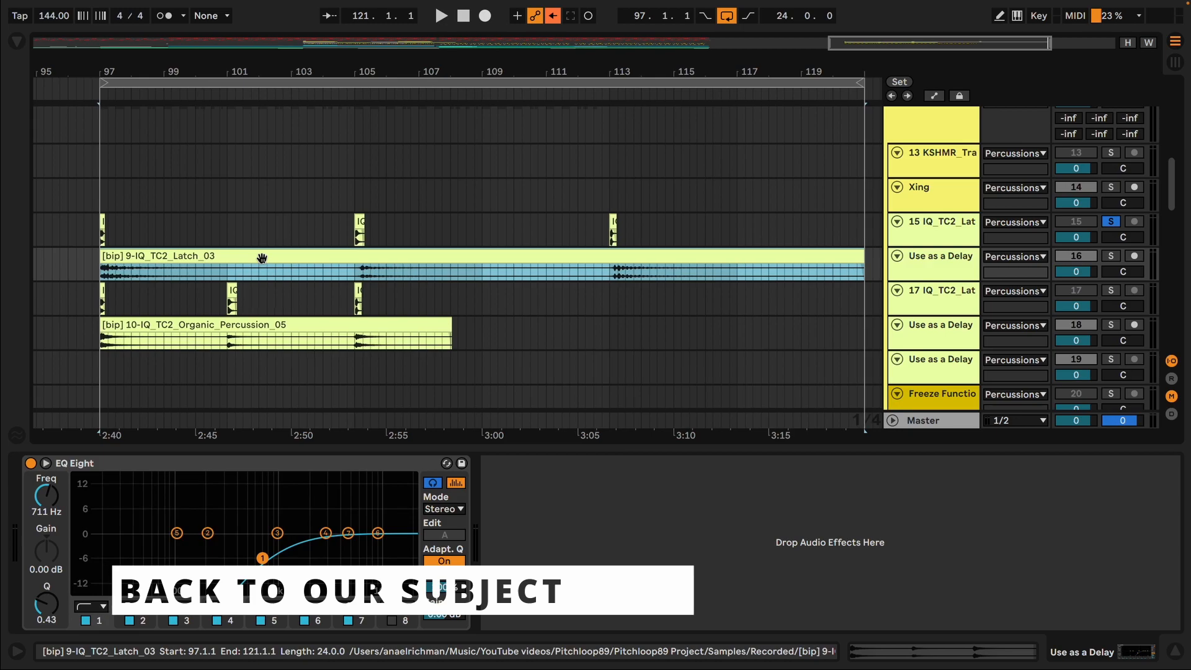
# Step: Go back to the percussion section around bar 33 and select the 10-IQ_TC2_Organic_Percussion_05 clip at bar 37 on track 18
pyautogui.hscroll(-20, 265, 264)
pyautogui.hscroll(-14, 265, 264)
pyautogui.scroll(-1, 265, 264)
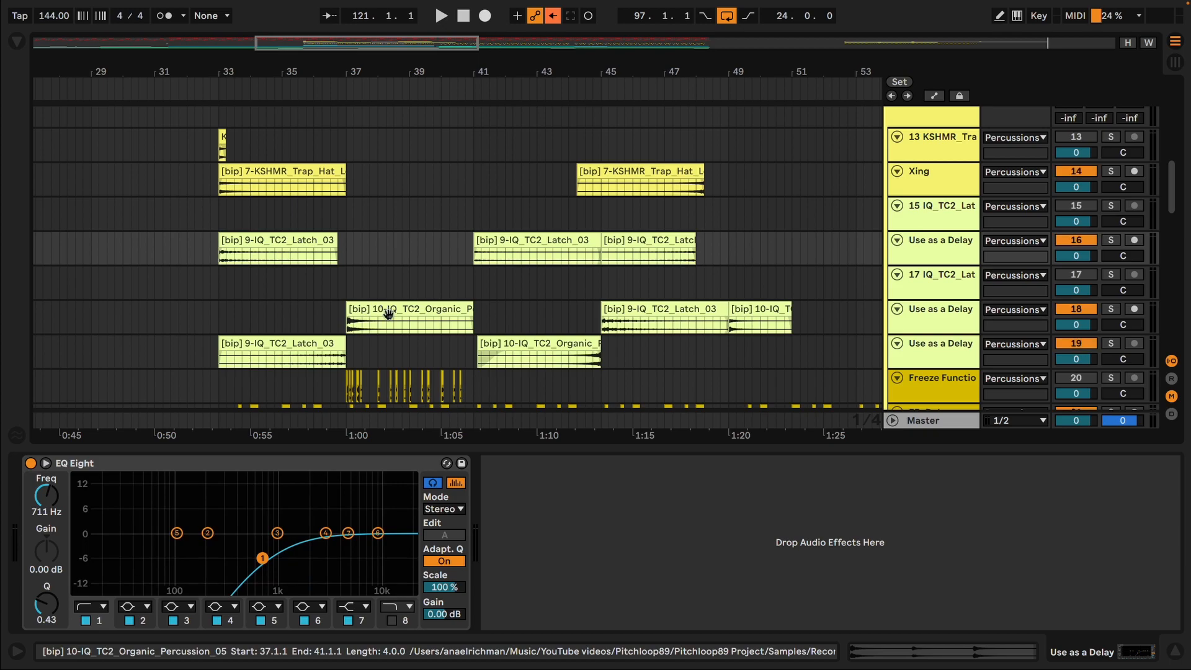
pyautogui.click(387, 314)
pyautogui.scroll(-3, 578, 222)
pyautogui.scroll(8, 582, 222)
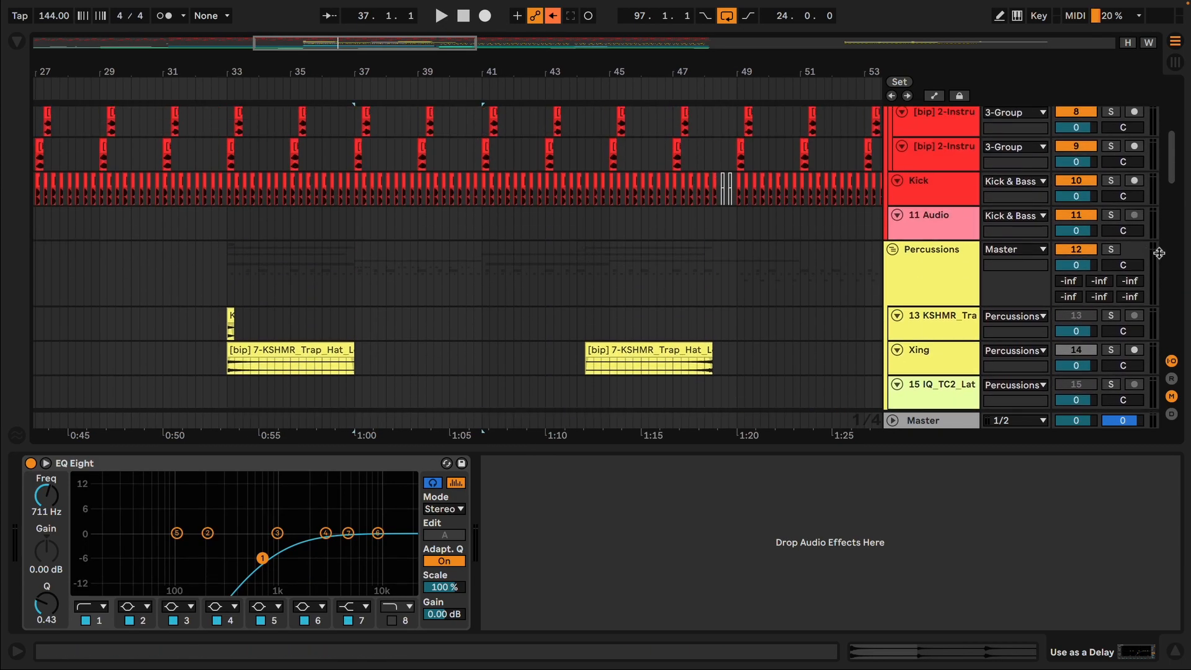
# Step: Play the full mix from the 9-IQ_TC2_Latch_03 clip at bar 33 on track 16 and follow the percussion clips
pyautogui.scroll(-7, 287, 186)
pyautogui.click(286, 186)
pyautogui.press('space')
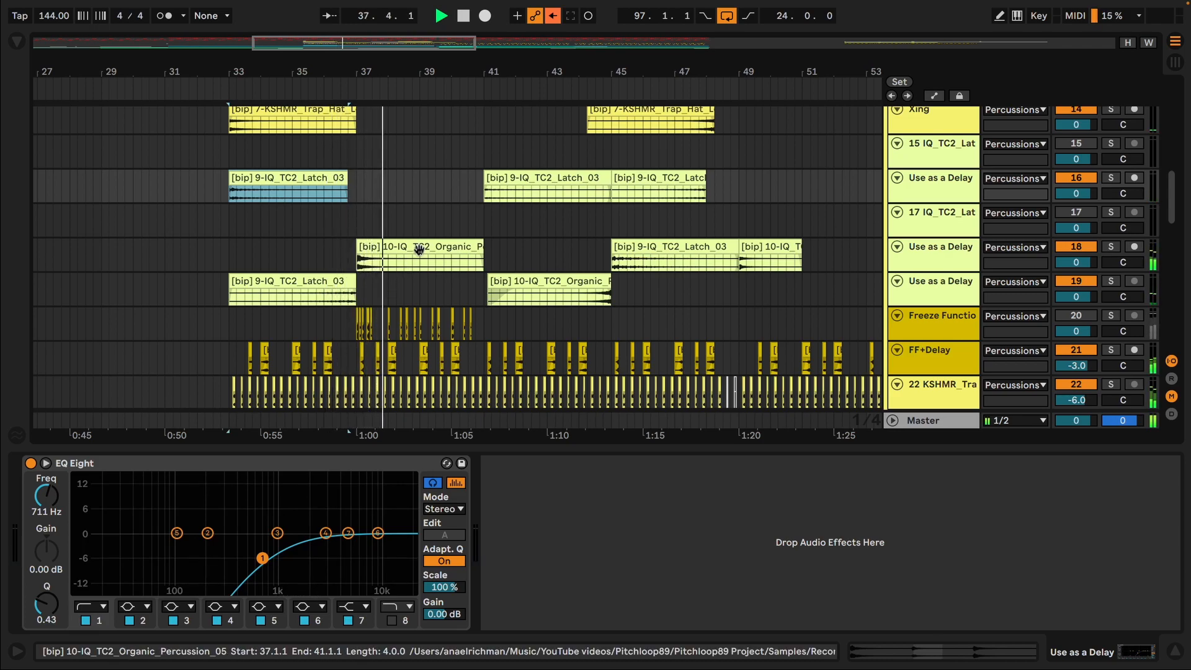
pyautogui.hscroll(3, 541, 279)
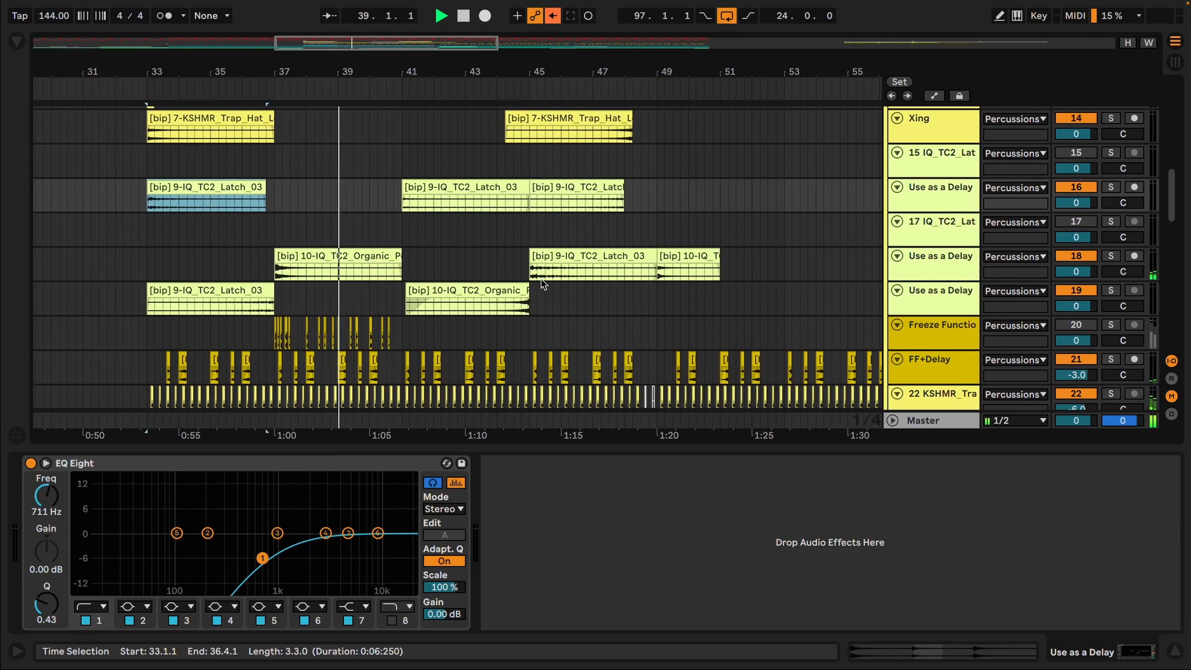
pyautogui.hscroll(2, 541, 278)
pyautogui.scroll(1, 541, 278)
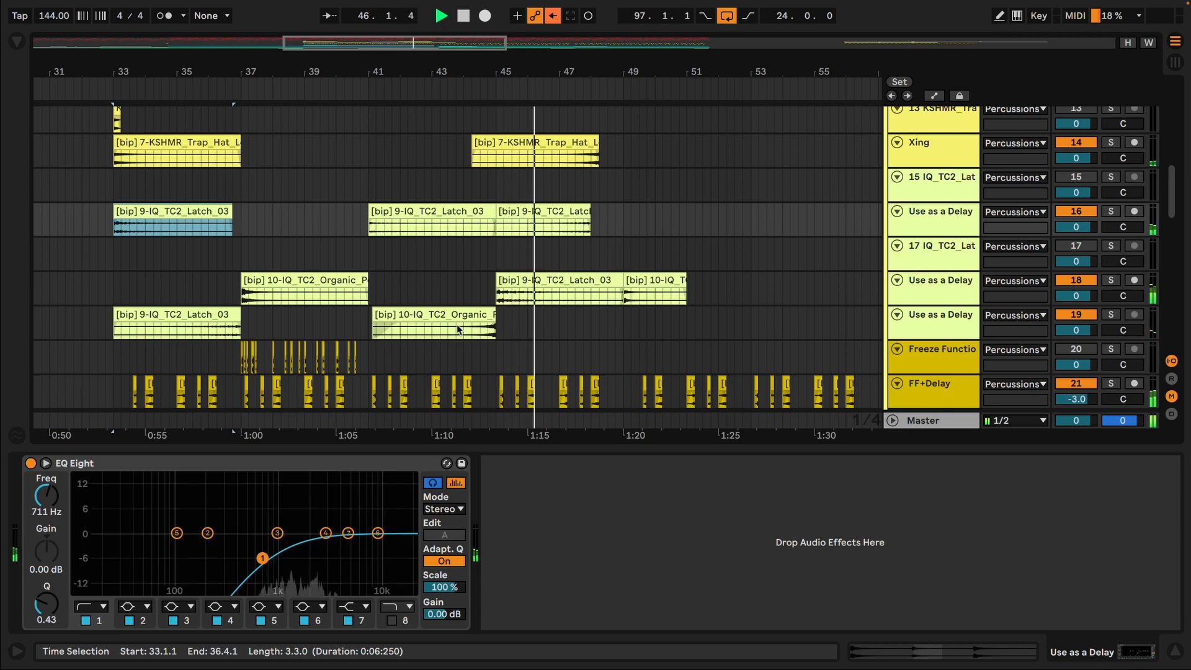
pyautogui.scroll(-1, 462, 326)
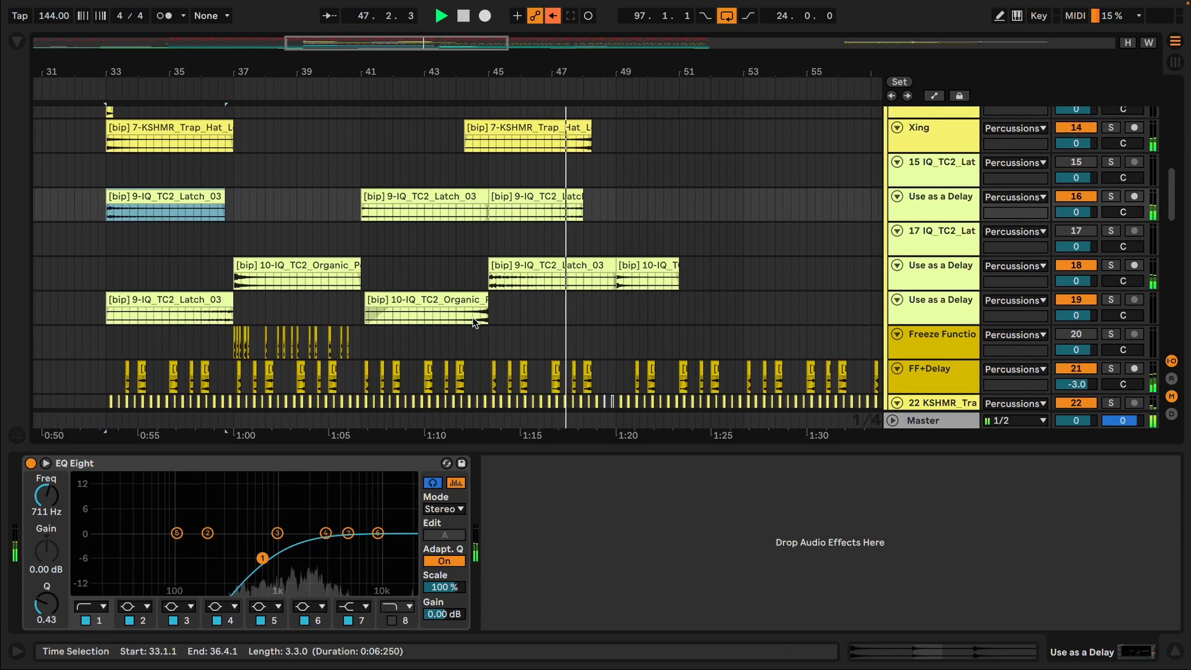
pyautogui.hscroll(-1, 474, 323)
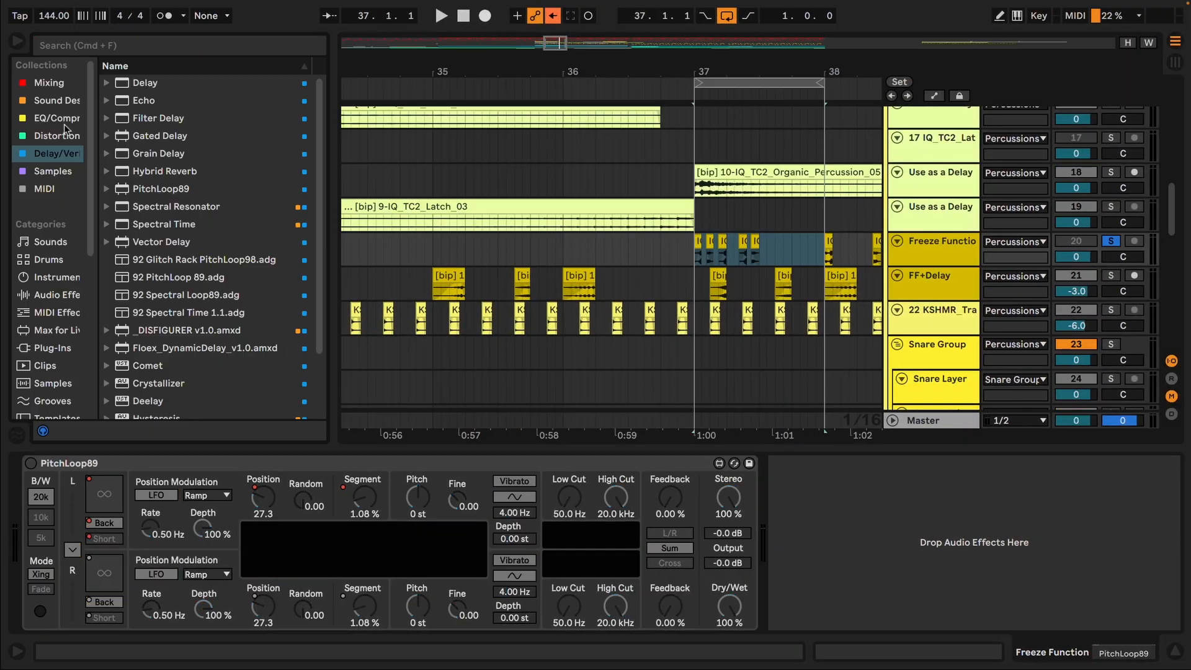
# Step: Add a new PitchLoop89 to the Freeze Function track and set its Dry/Wet to 100 %
pyautogui.click(160, 188)
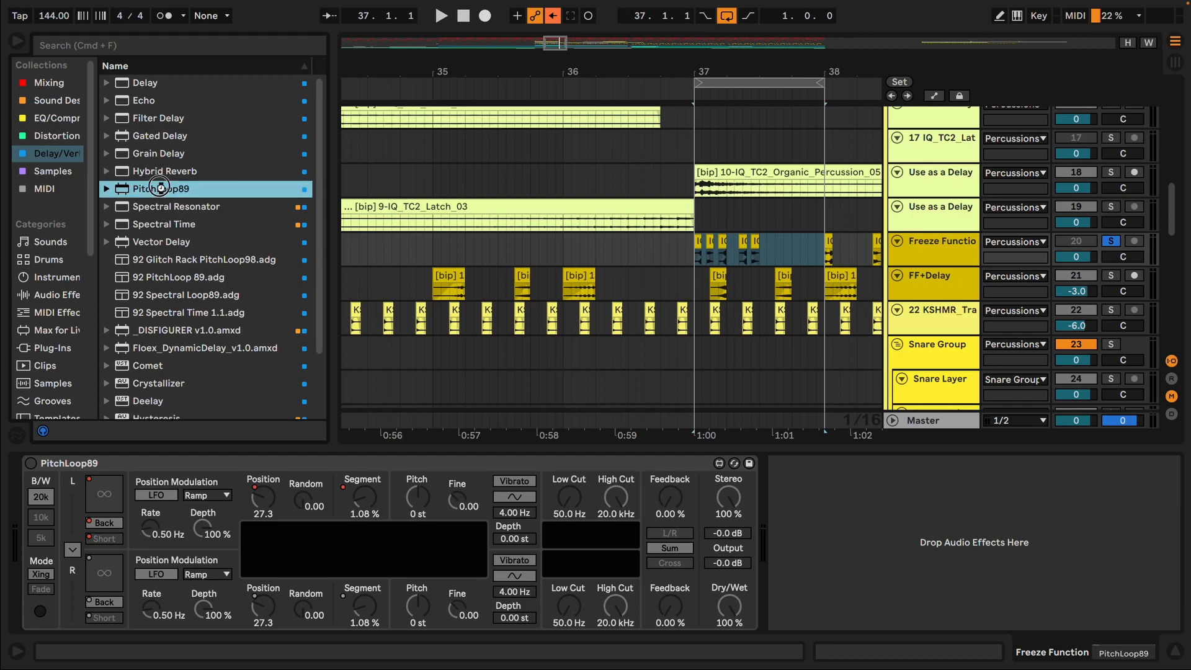
pyautogui.doubleClick(160, 188)
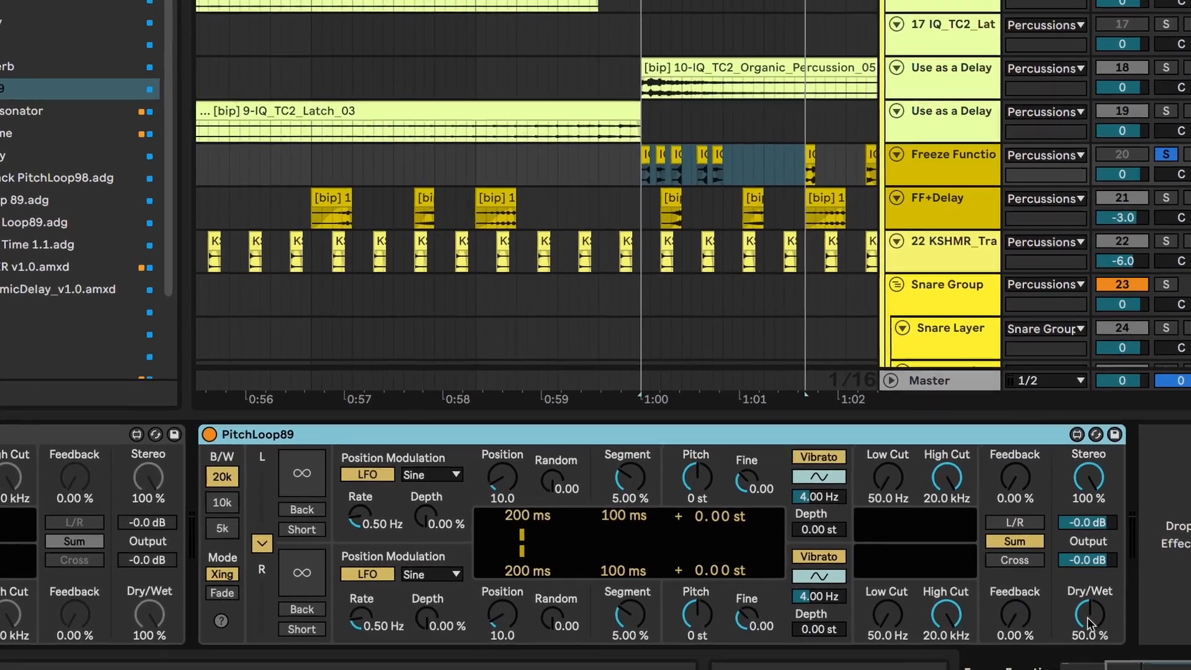
pyautogui.moveTo(1088, 616); pyautogui.dragTo(1107, 538)
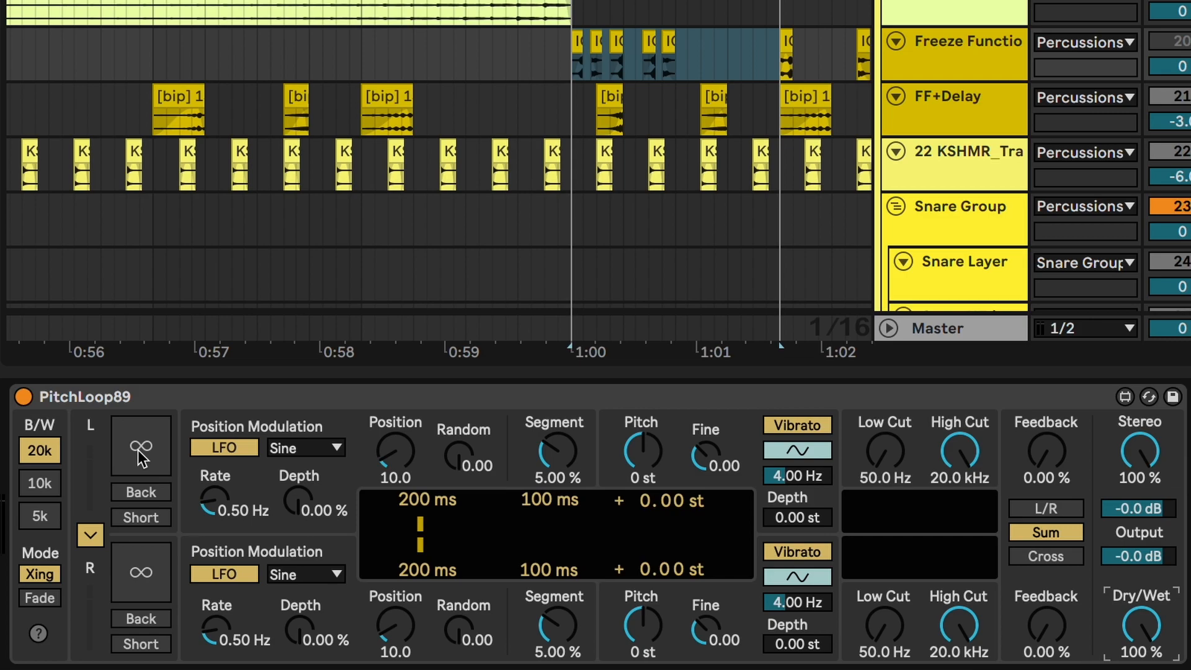
# Step: Play the first group of clips at bar 37 on the Freeze Function track and freeze both PitchLoop89 channels
pyautogui.hscroll(2, 508, 65)
pyautogui.moveTo(508, 65); pyautogui.dragTo(612, 78)
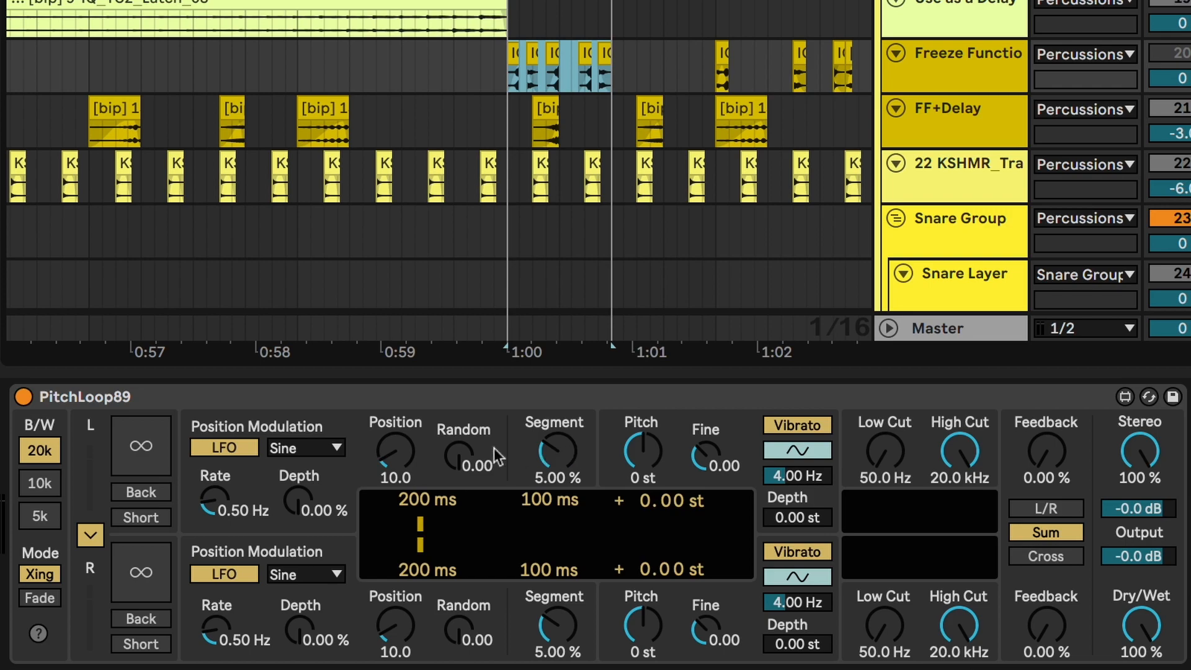
pyautogui.click(157, 451)
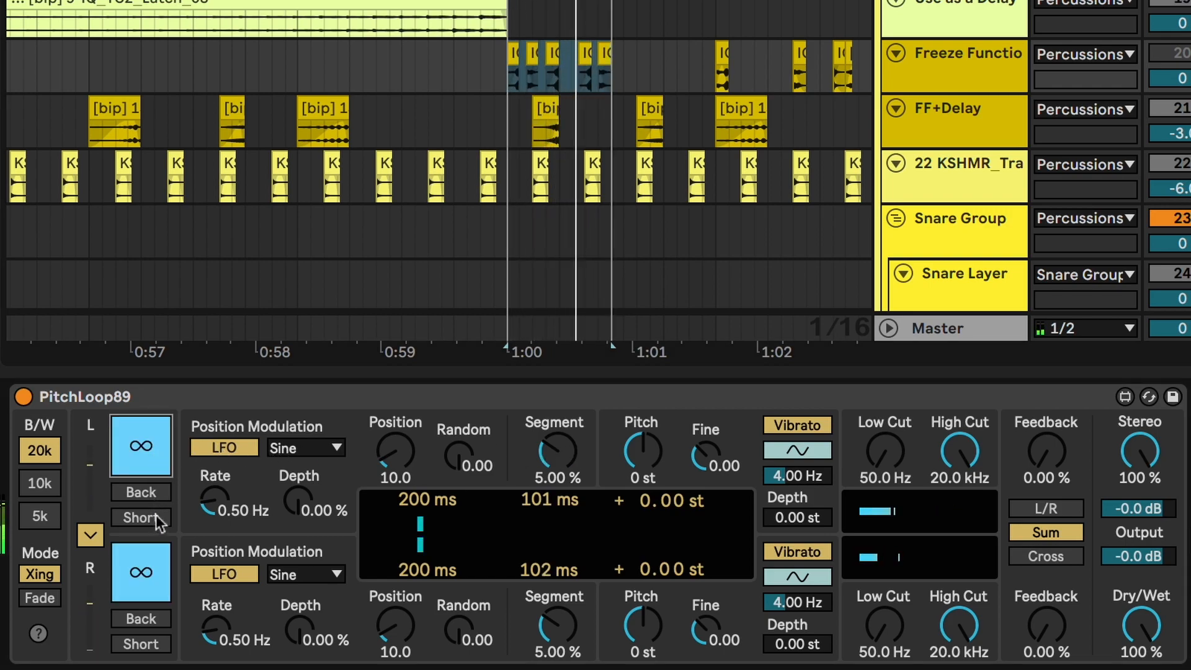
# Step: Set the frozen loop's Position to 22.6 and Segment to 22.9 % on both channels
pyautogui.moveTo(405, 451); pyautogui.dragTo(406, 438)
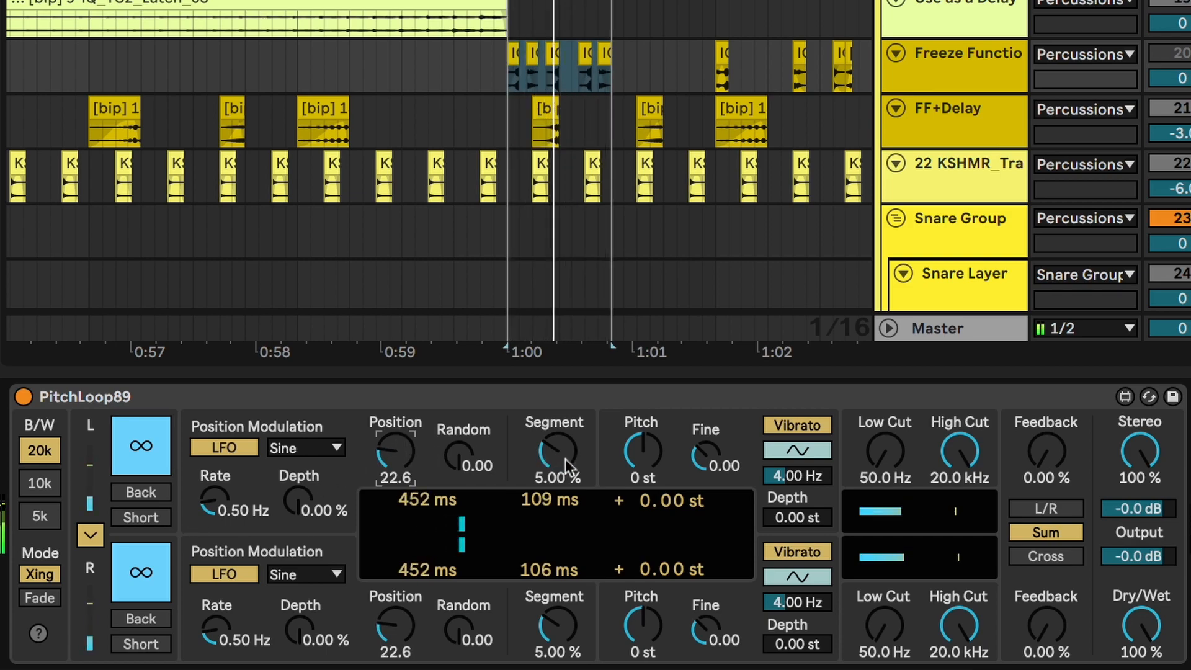
pyautogui.moveTo(562, 451); pyautogui.dragTo(557, 422)
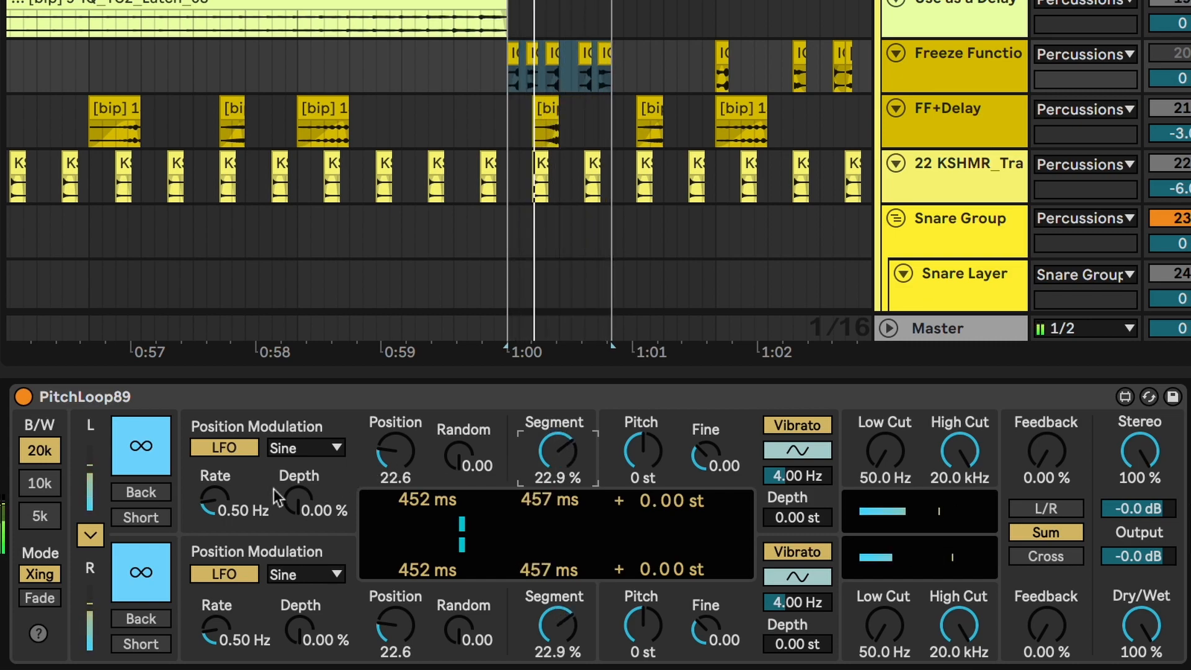
# Step: Enable Short mode on the frozen loop and set Segment to 8.08 % and Random to 5.84 on both channels
pyautogui.click(153, 518)
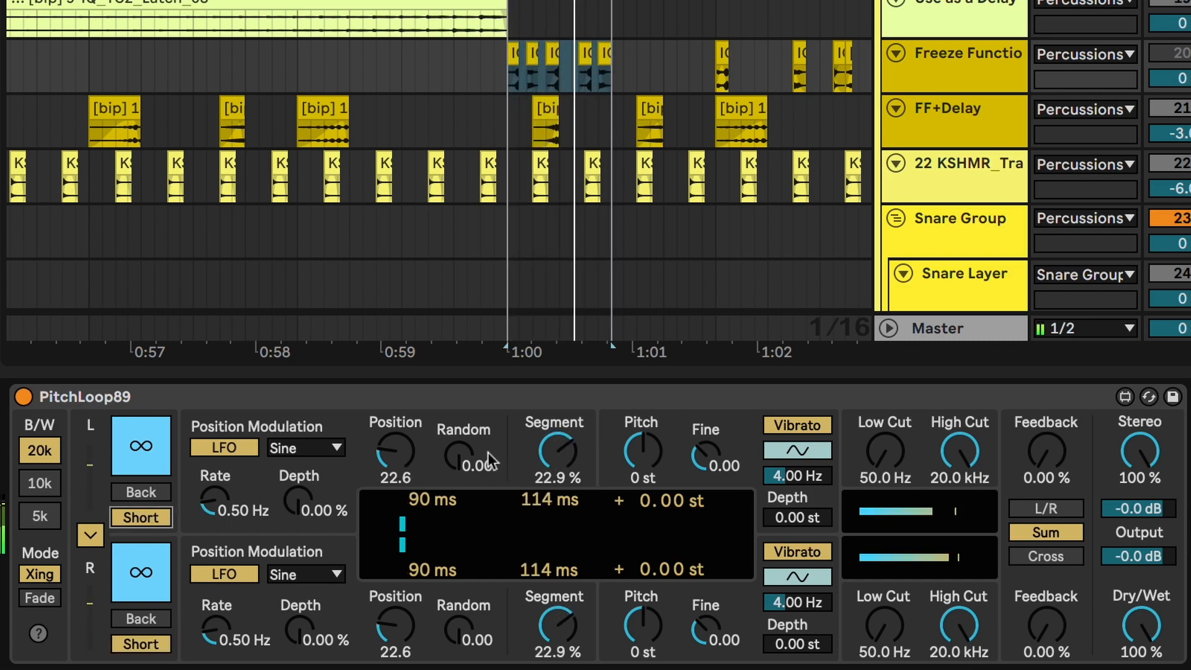
pyautogui.moveTo(548, 454); pyautogui.dragTo(547, 478)
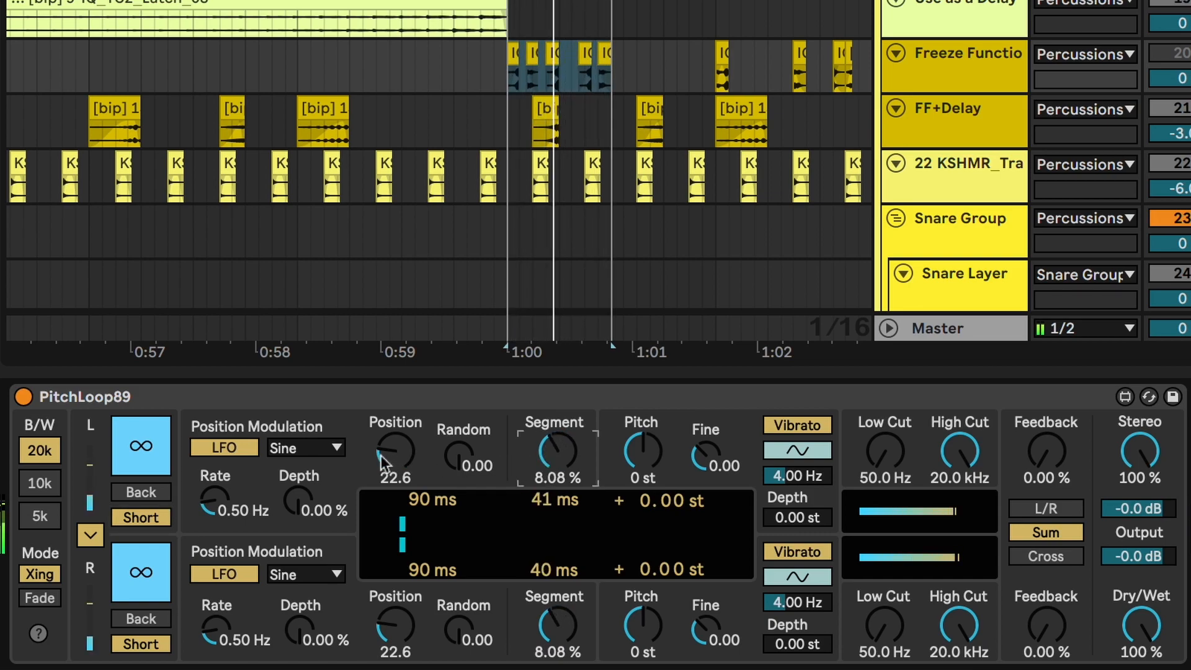
pyautogui.moveTo(383, 452)
pyautogui.mouseDown()
pyautogui.moveTo(383, 442)
pyautogui.moveTo(386, 462)
pyautogui.mouseUp()
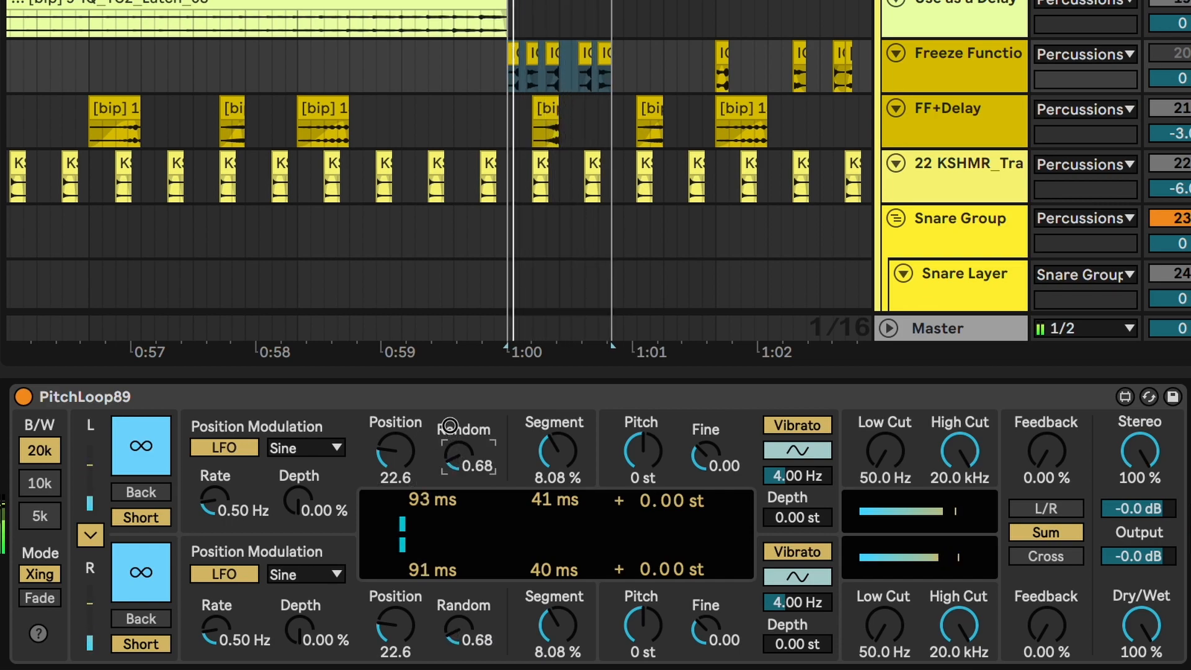
pyautogui.moveTo(448, 415); pyautogui.dragTo(447, 398)
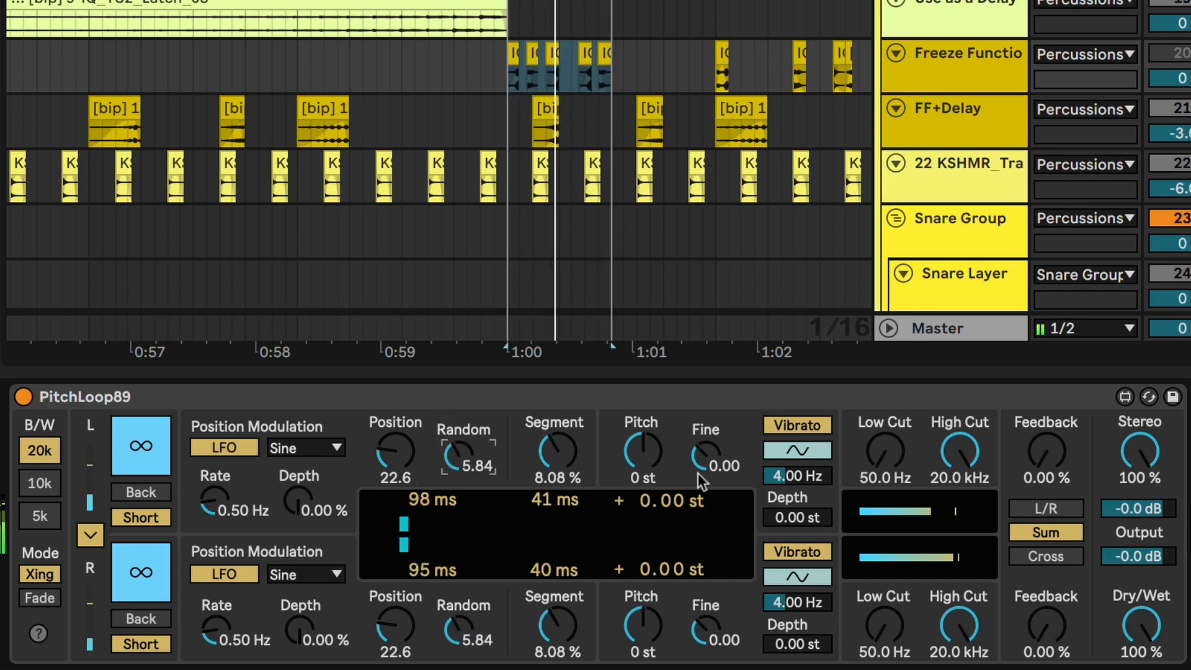
# Step: Set the Vibrato Depth to 12.00 st and its rate to 0.10 Hz on both channels
pyautogui.moveTo(805, 500); pyautogui.dragTo(813, 526)
pyautogui.click(809, 477)
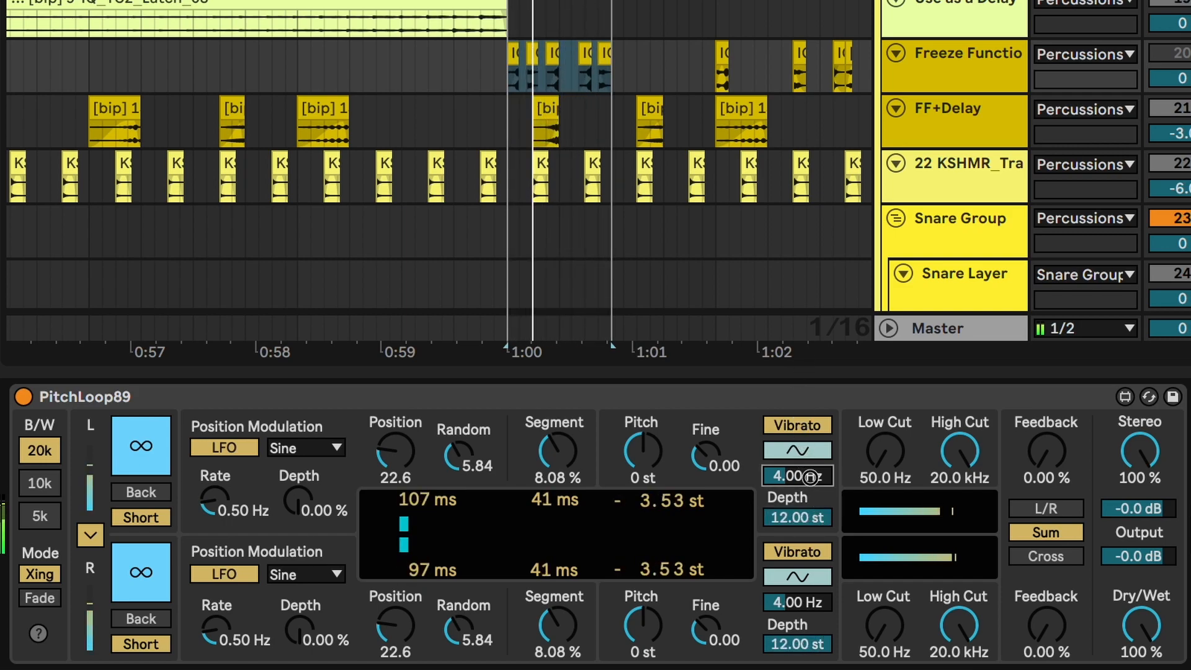
pyautogui.moveTo(811, 493); pyautogui.dragTo(812, 497)
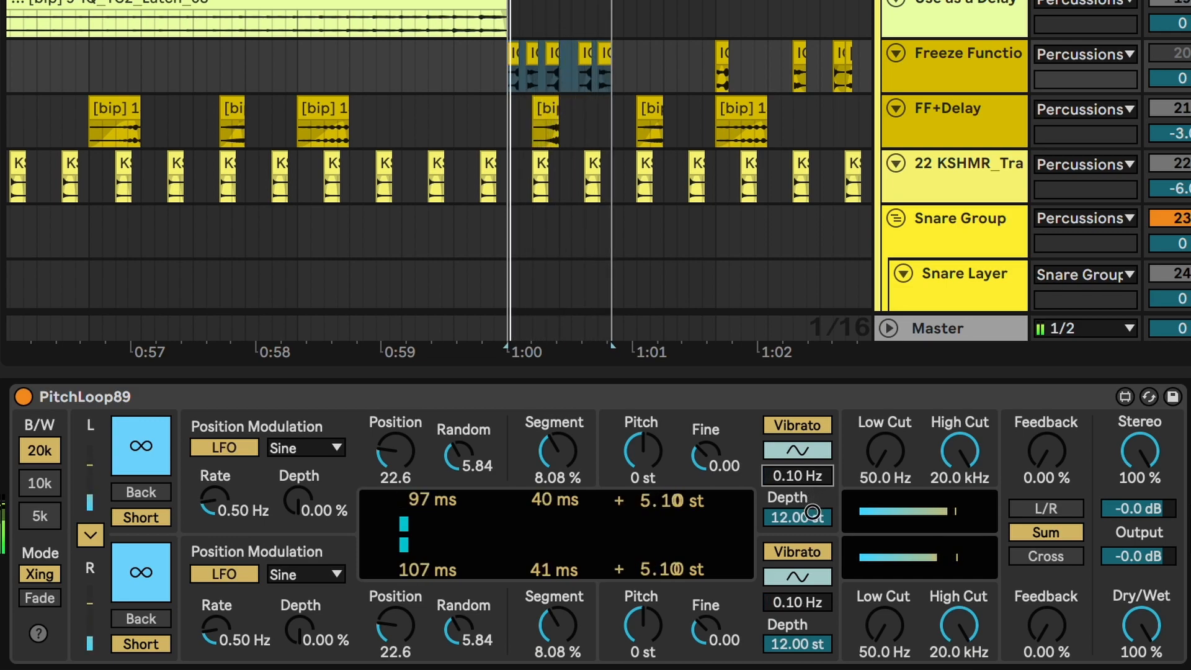
# Step: Enable Back playback and set Segment to 4.06 % and Random to 0.00 on both channels
pyautogui.moveTo(573, 461); pyautogui.dragTo(565, 443)
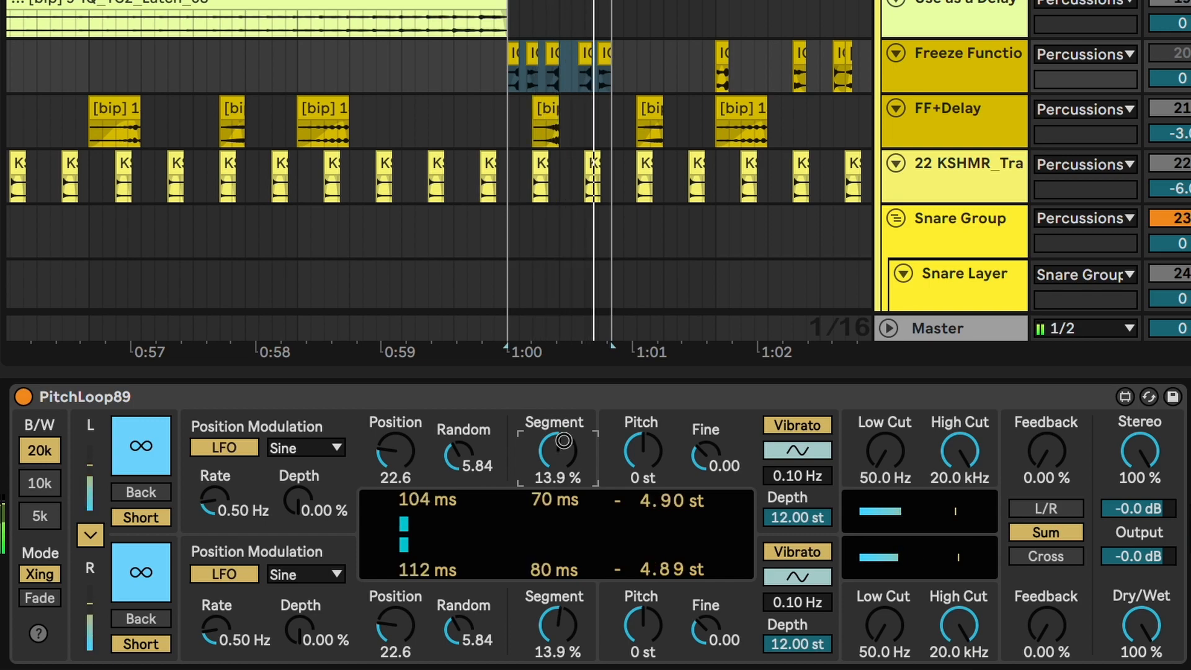
pyautogui.click(143, 492)
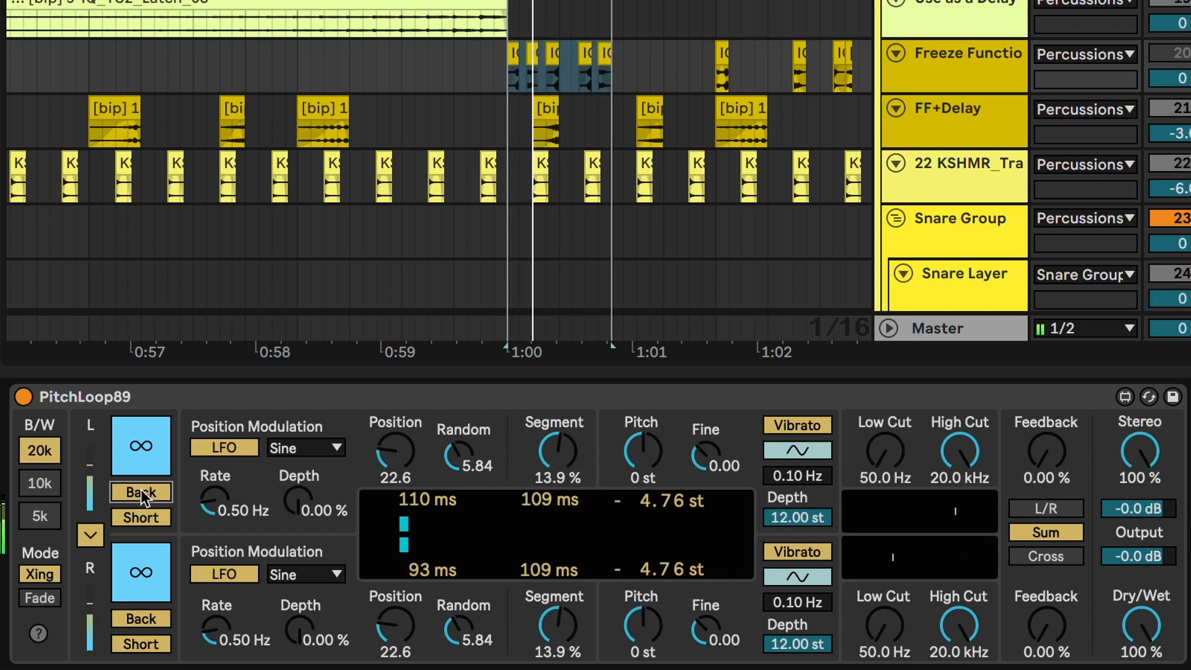
pyautogui.moveTo(574, 461)
pyautogui.mouseDown()
pyautogui.moveTo(562, 455)
pyautogui.moveTo(563, 472)
pyautogui.mouseUp()
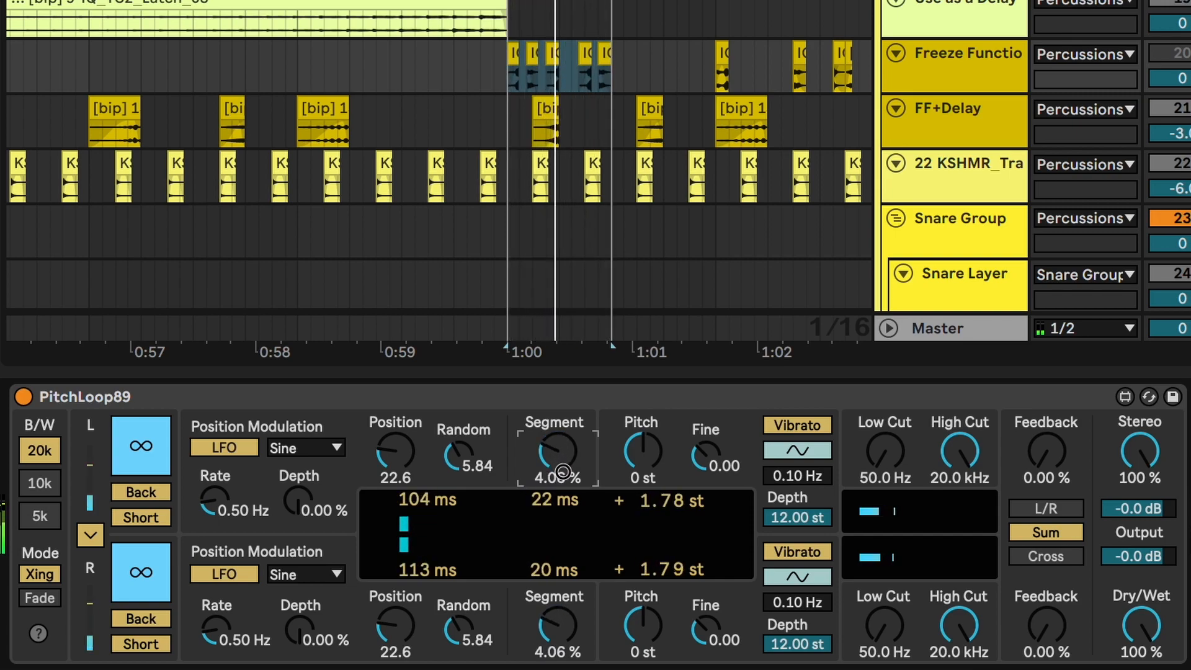
pyautogui.moveTo(490, 469); pyautogui.dragTo(473, 470)
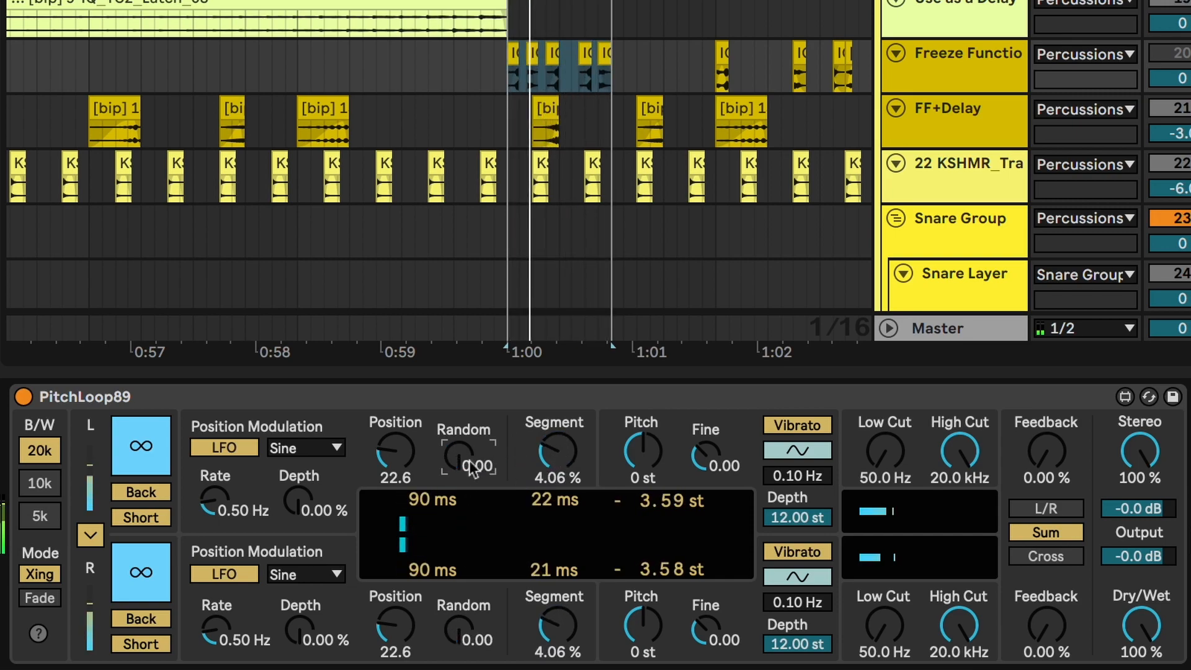
# Step: Disable Short and Back, and set the frozen loop's Position to 20.2 on both channels
pyautogui.click(163, 518)
pyautogui.moveTo(400, 453)
pyautogui.mouseDown()
pyautogui.moveTo(400, 433)
pyautogui.moveTo(402, 457)
pyautogui.mouseUp()
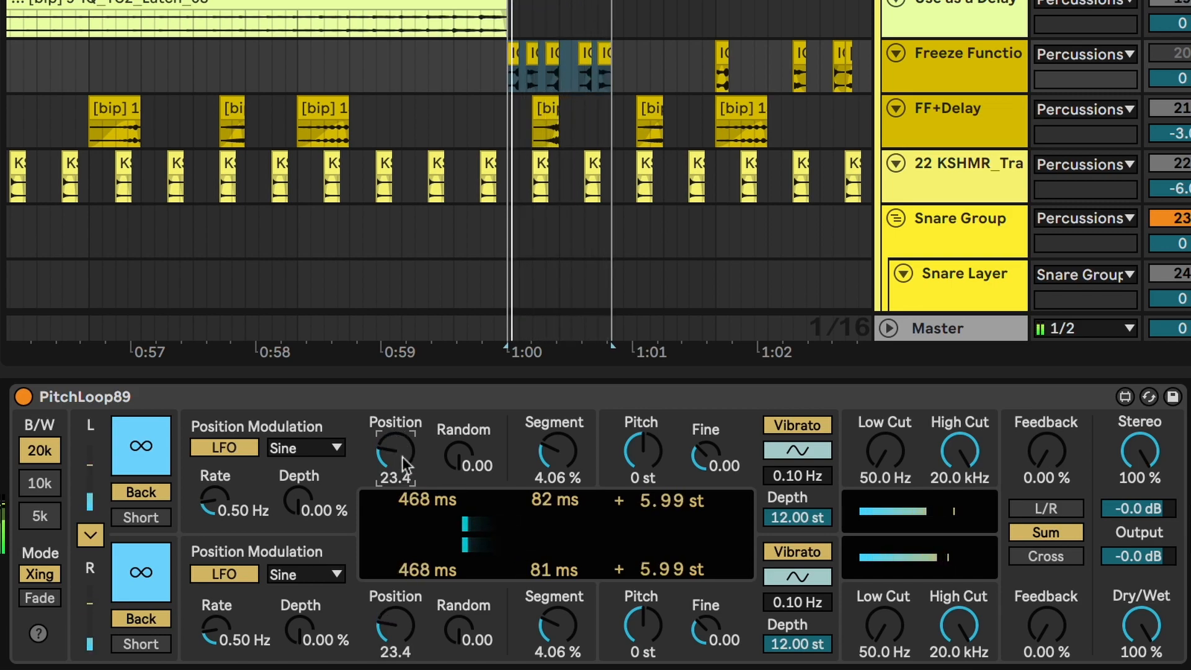
pyautogui.click(136, 493)
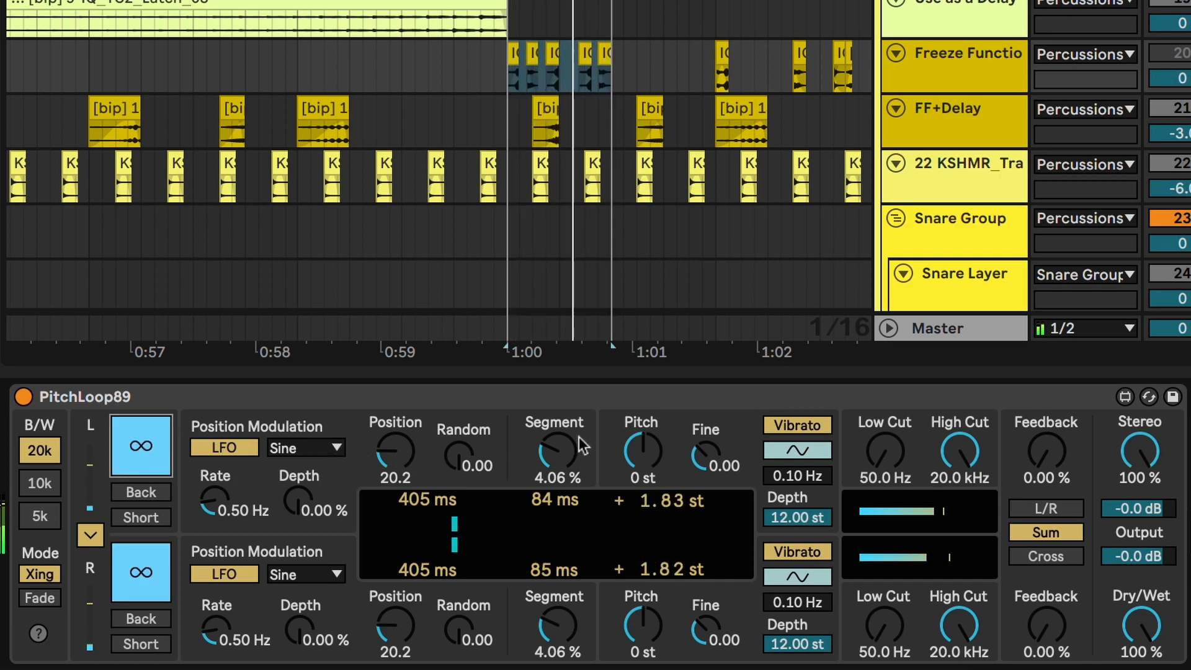
# Step: Set the Position Modulation LFO to Ramp at 0.38 Hz with 100 % Depth, and reselect the looped Freeze Function clips
pyautogui.click(296, 501)
pyautogui.moveTo(295, 496); pyautogui.dragTo(301, 512)
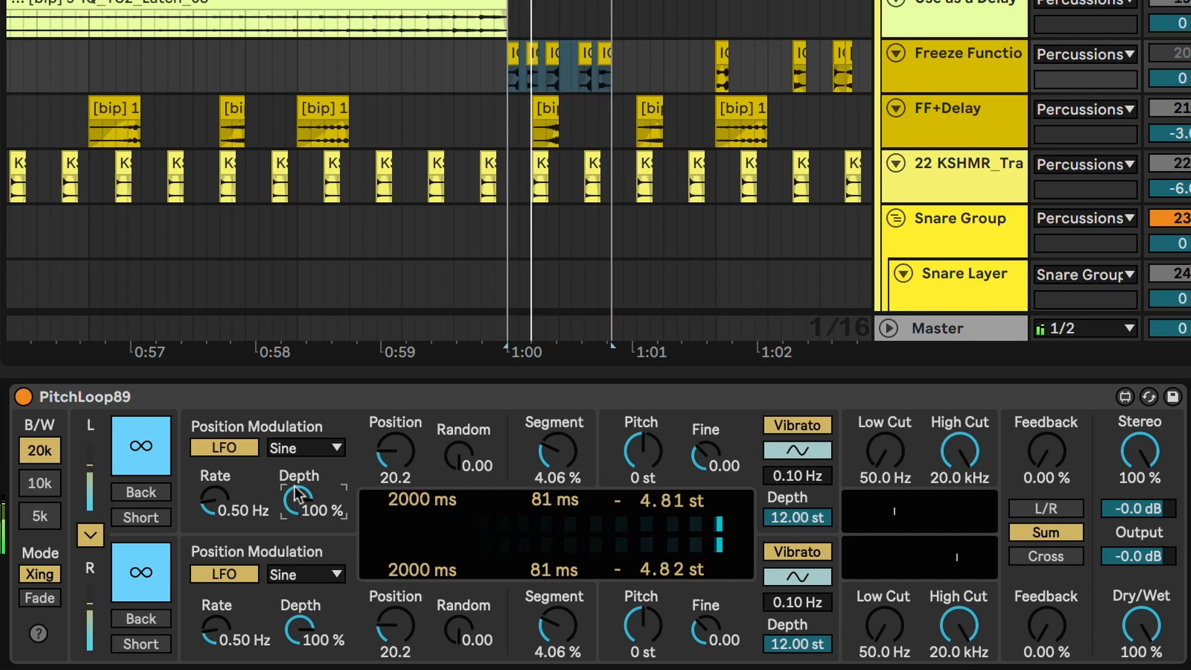
pyautogui.moveTo(214, 498); pyautogui.dragTo(214, 498)
pyautogui.click(330, 448)
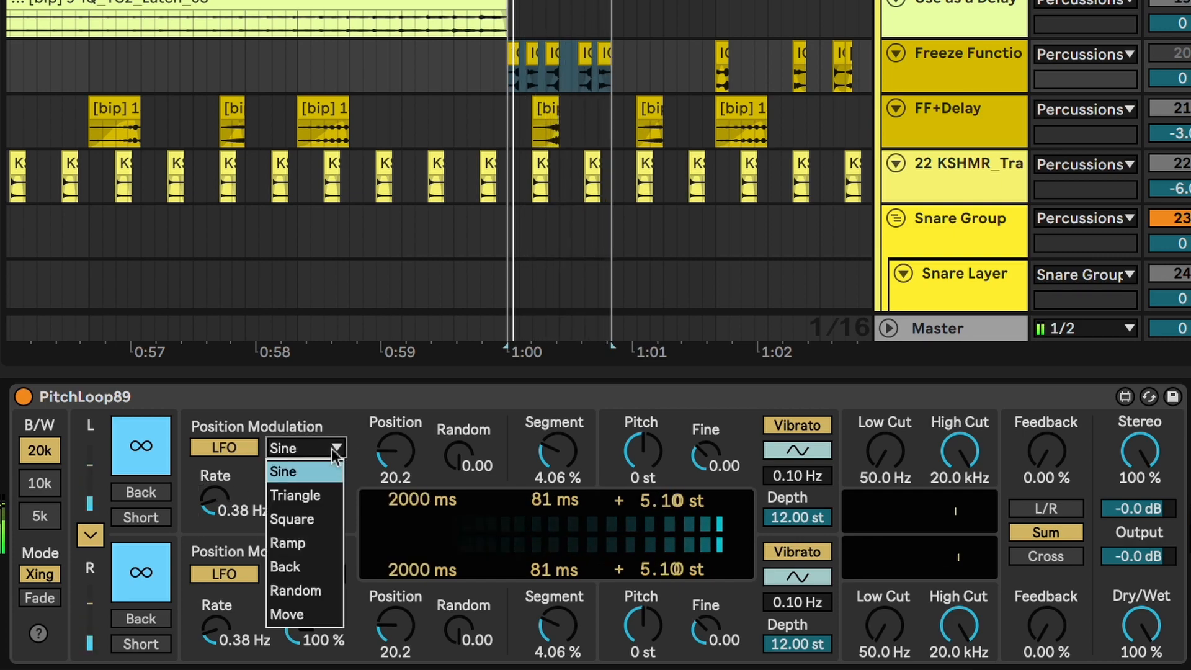
pyautogui.click(315, 536)
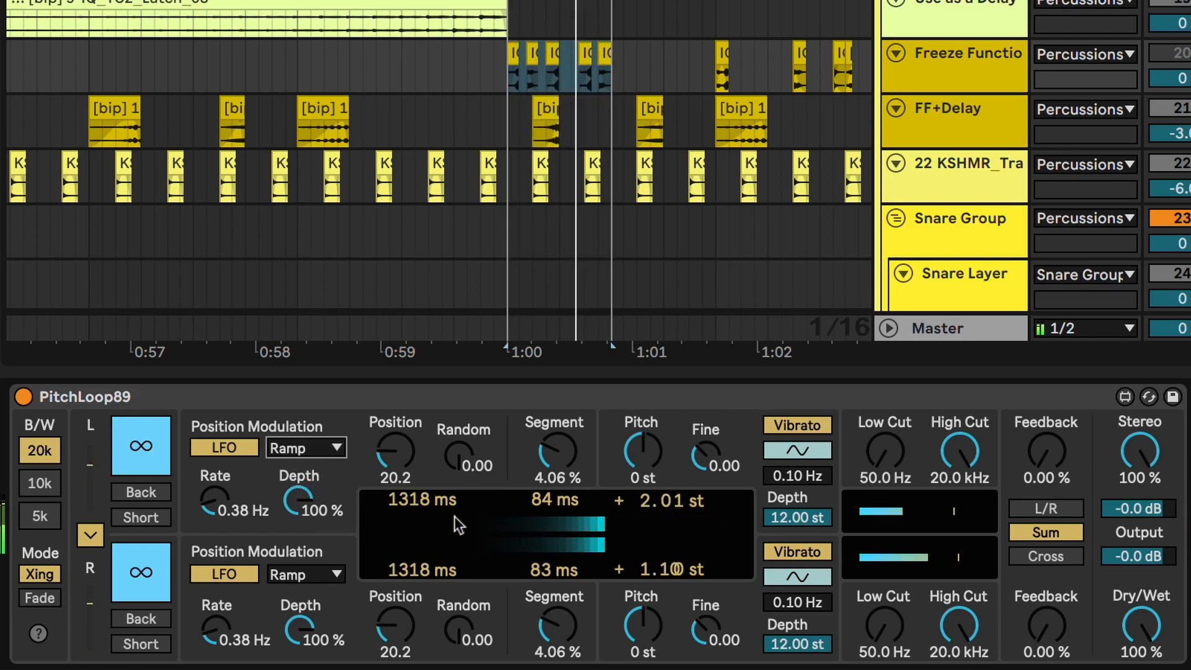
pyautogui.click(506, 75)
pyautogui.moveTo(506, 76); pyautogui.dragTo(613, 86)
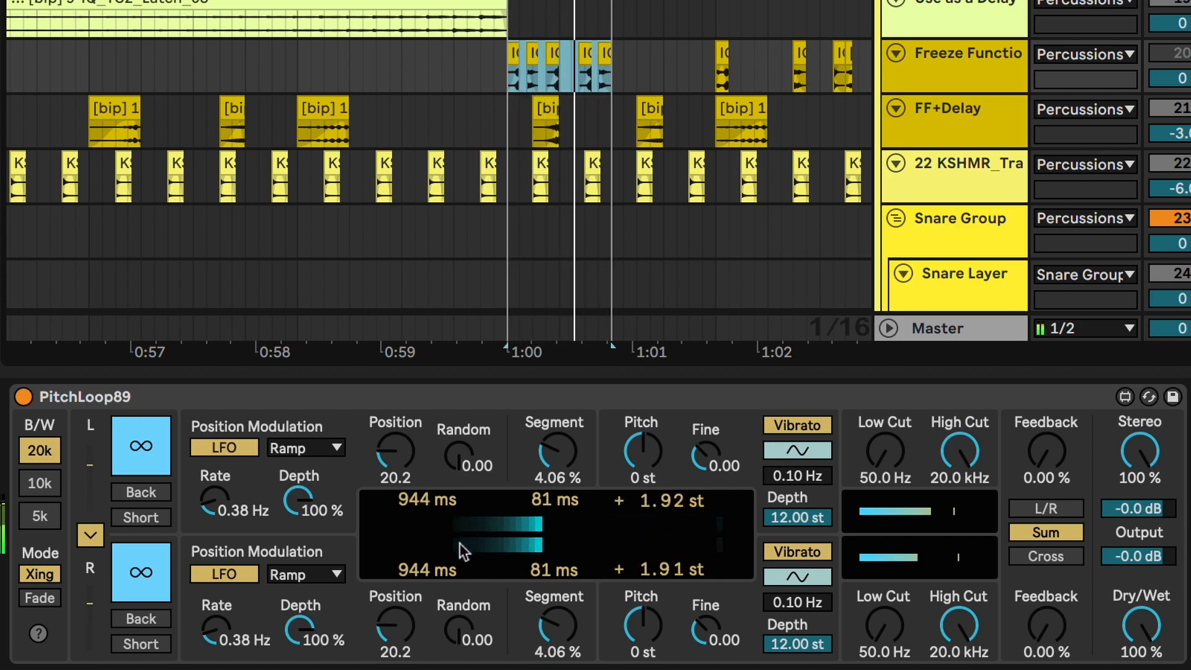
# Step: Switch the Position Modulation LFO to Random at a Rate of 1.96 Hz and enable Short mode
pyautogui.click(299, 450)
pyautogui.click(291, 595)
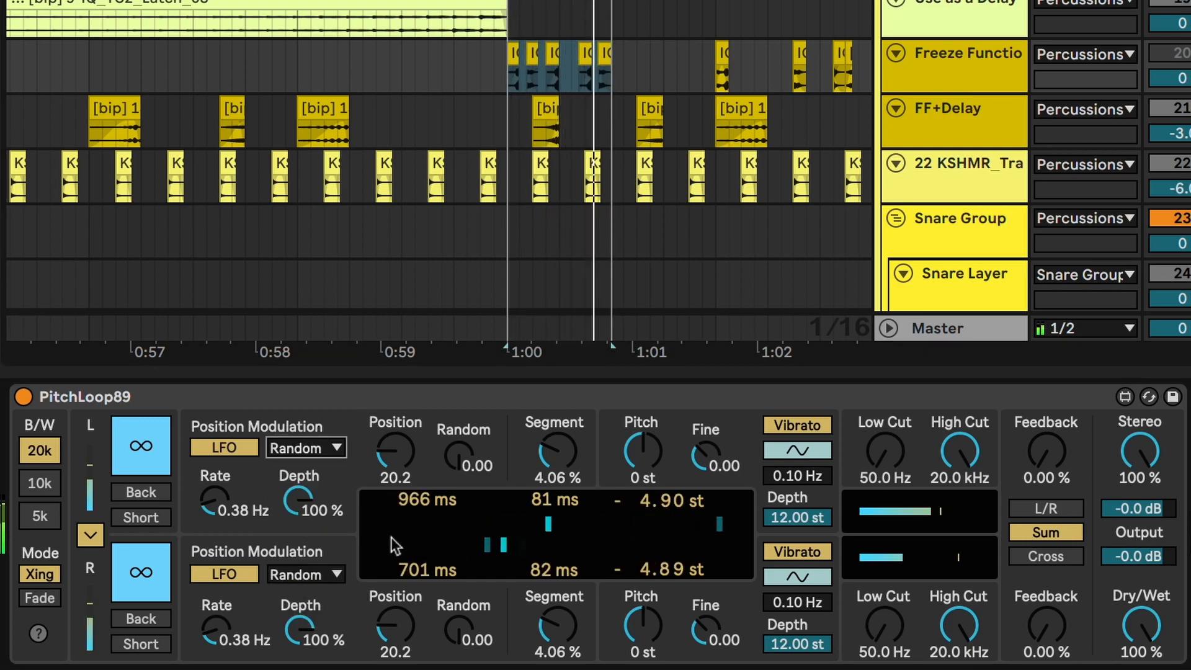
pyautogui.click(151, 518)
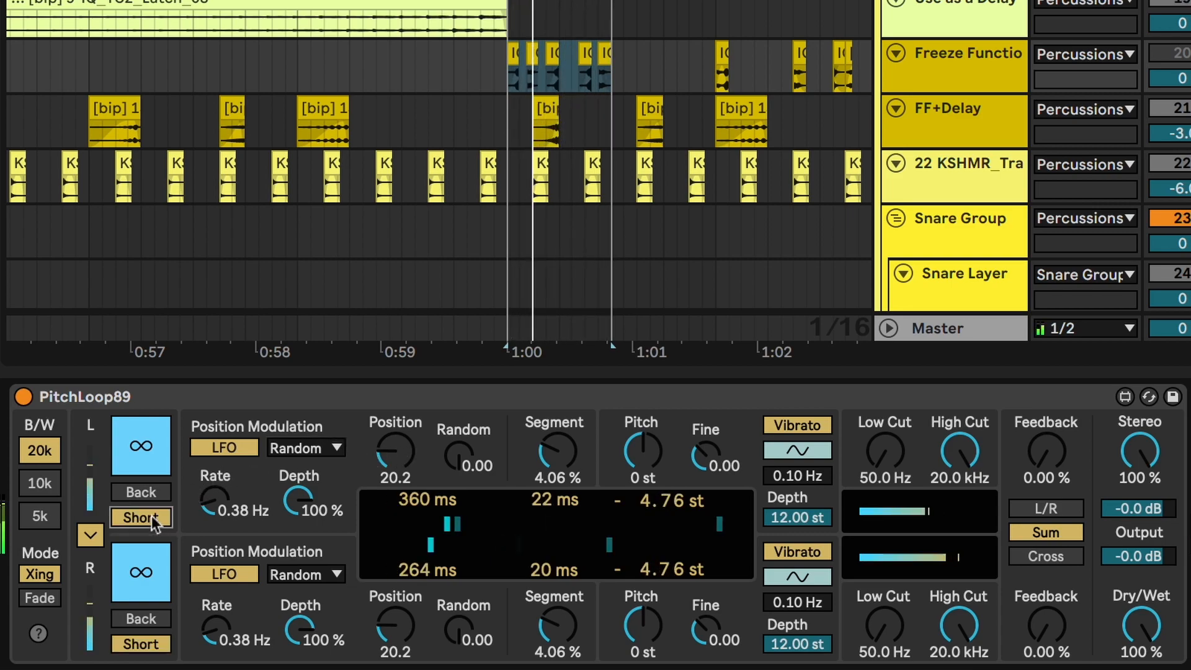
pyautogui.click(151, 520)
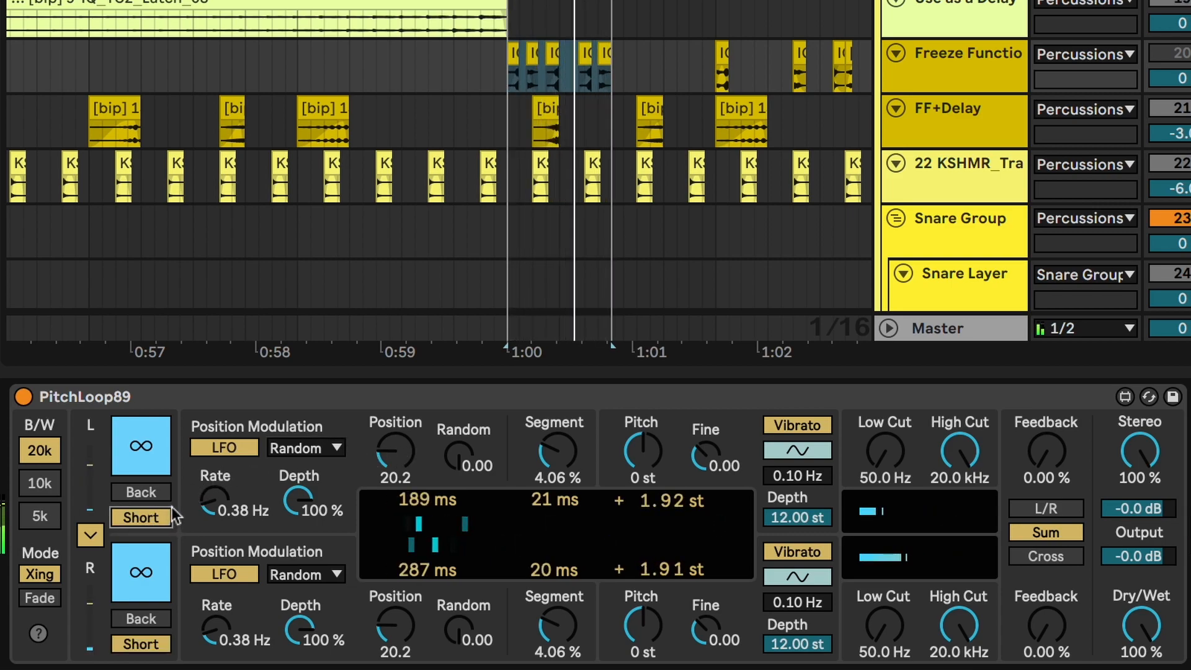
pyautogui.moveTo(214, 501); pyautogui.dragTo(214, 458)
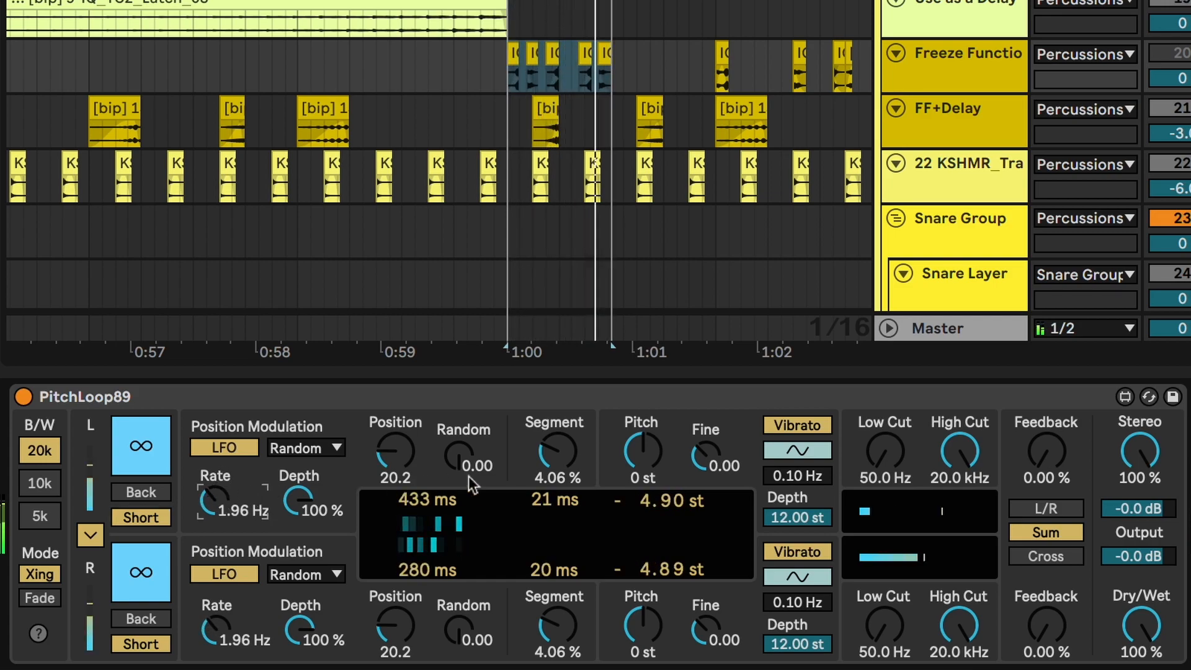
# Step: Audition the Sine and Triangle shapes for the Position Modulation LFO and set its Rate to 0.20 Hz
pyautogui.click(301, 447)
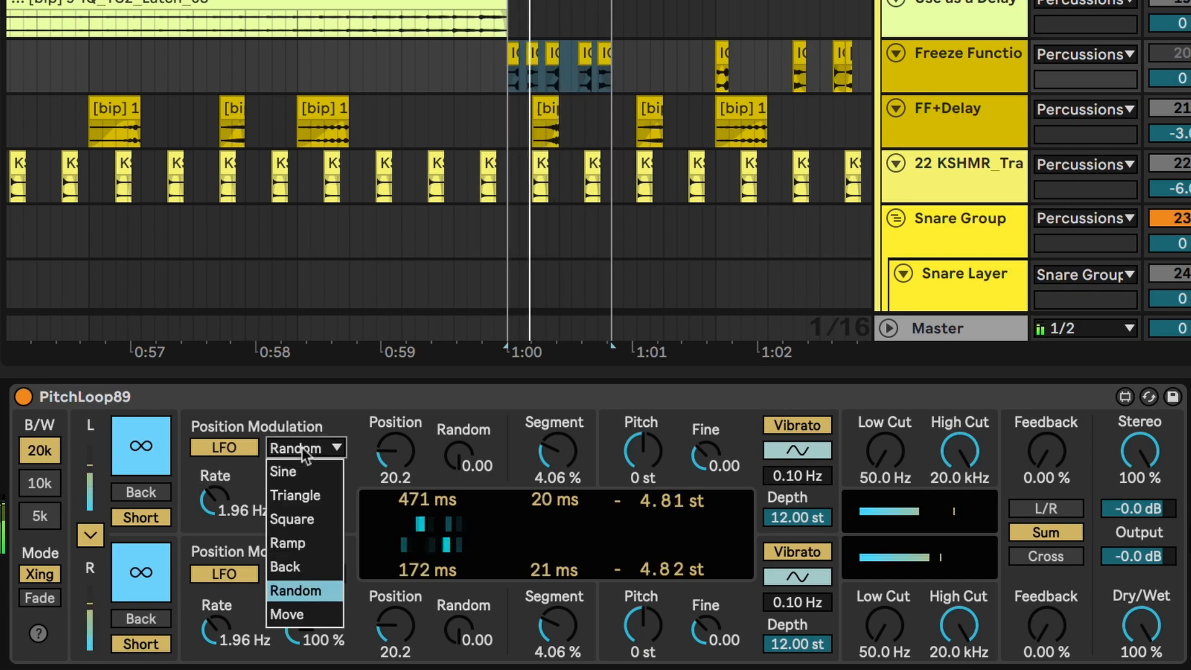
pyautogui.click(302, 471)
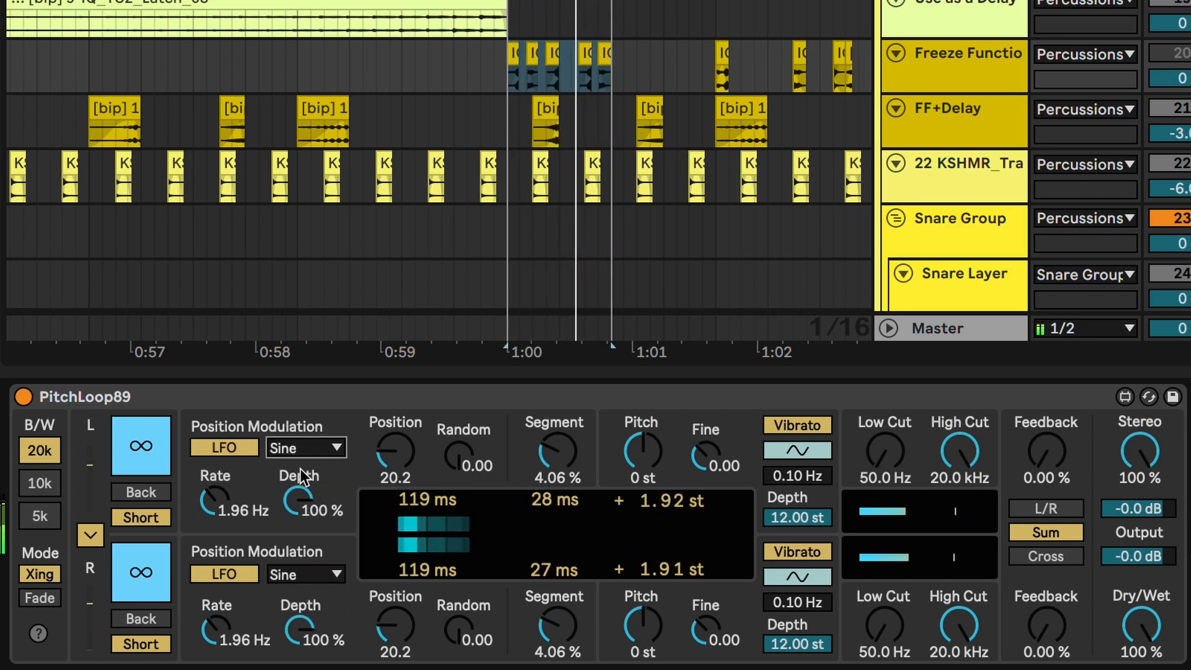
pyautogui.click(304, 448)
pyautogui.click(302, 495)
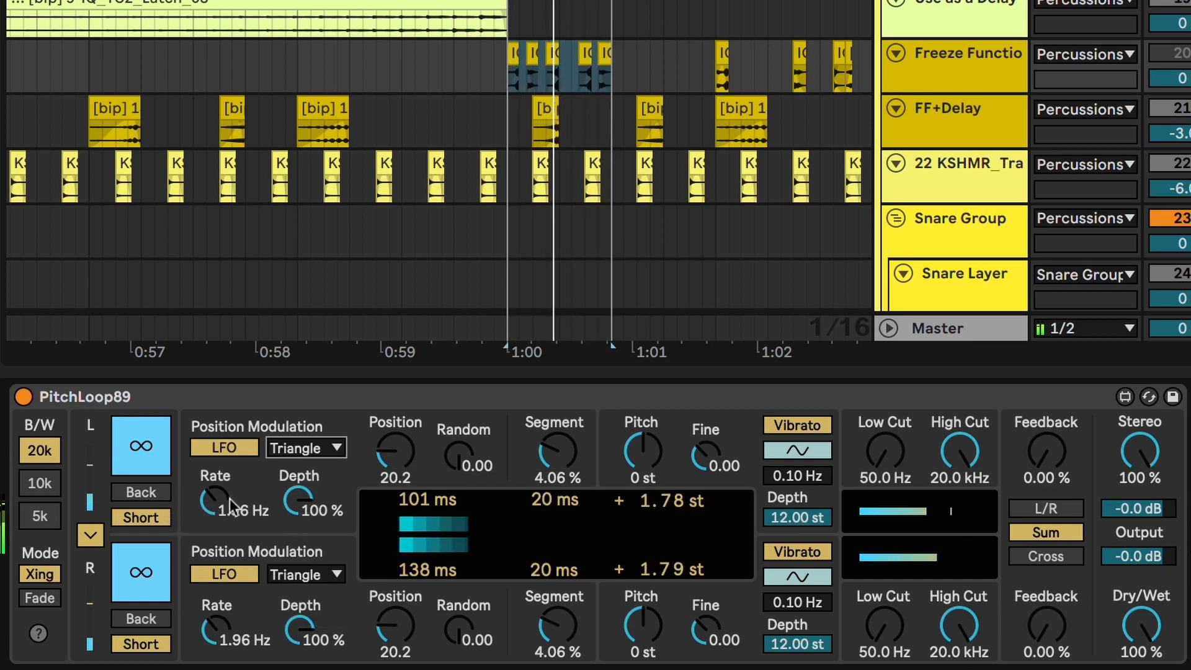
pyautogui.moveTo(236, 509); pyautogui.dragTo(225, 525)
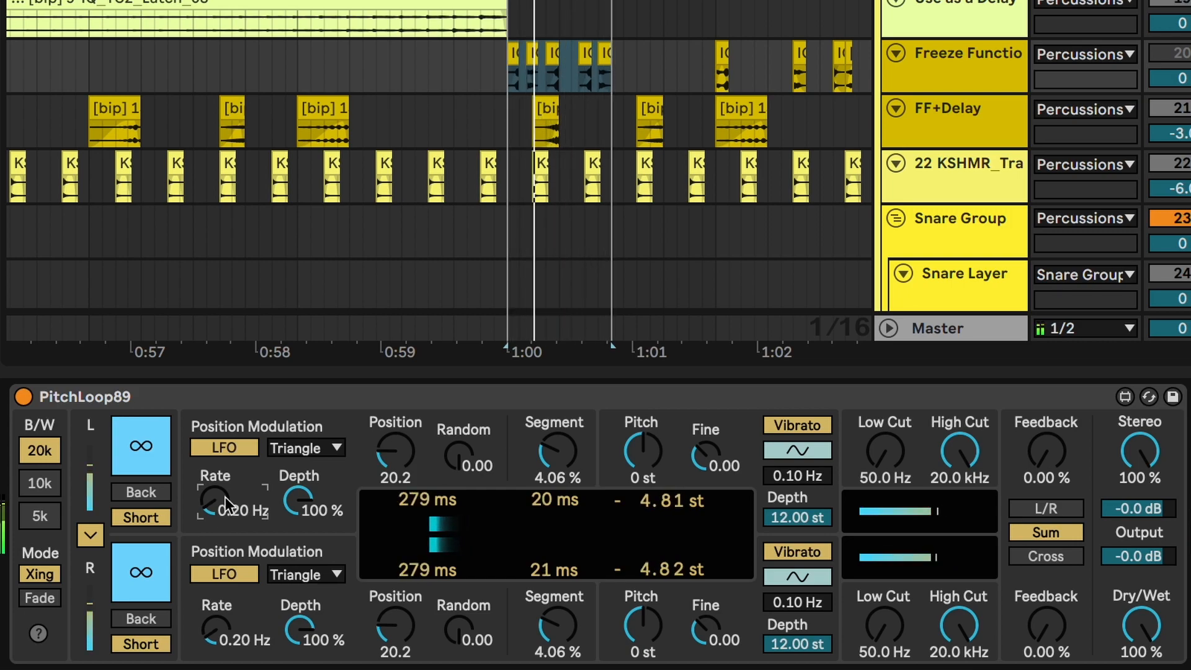
# Step: Try the Back and Move shapes for the Position Modulation LFO on the frozen loop
pyautogui.click(314, 449)
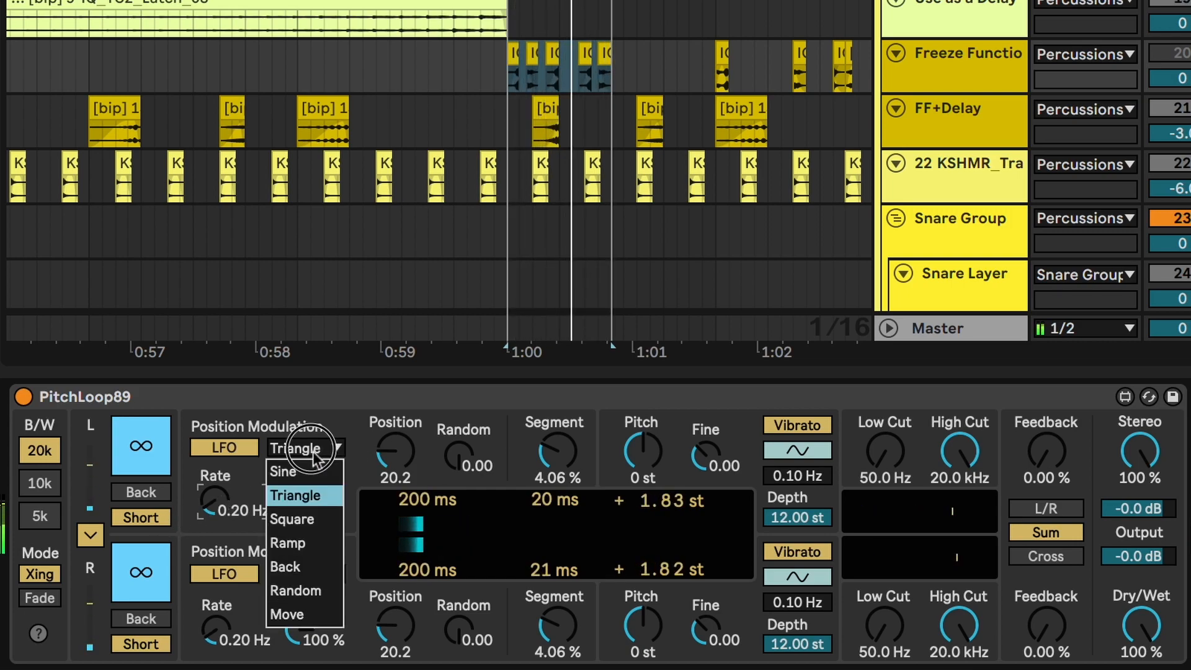
pyautogui.click(309, 575)
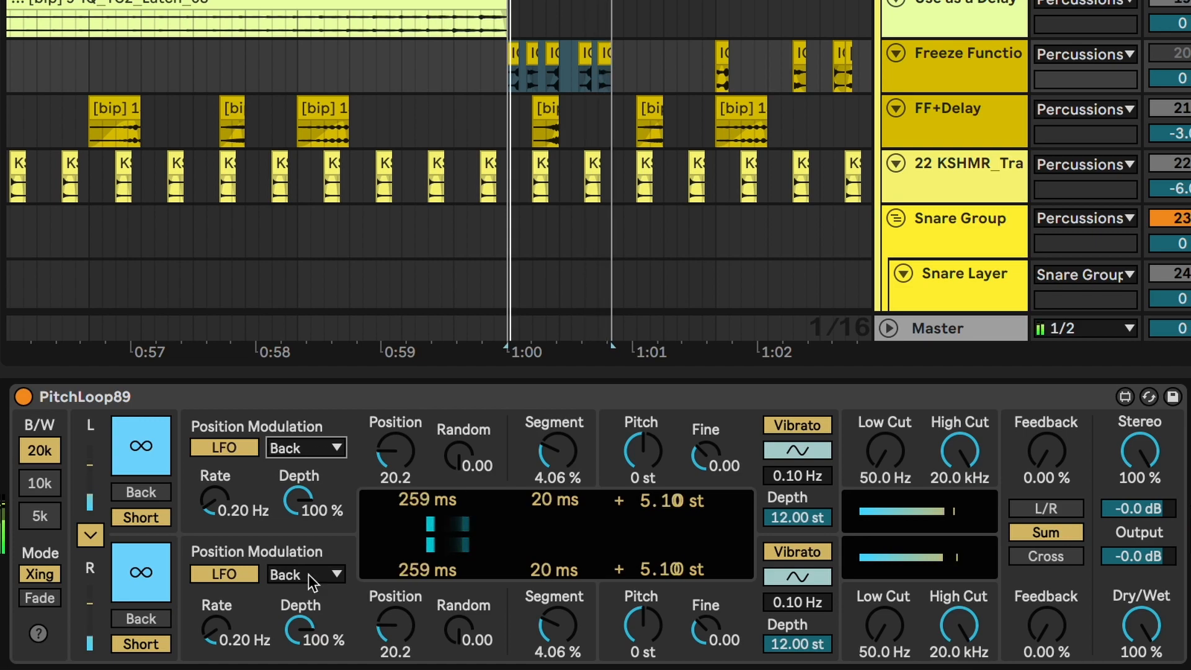
pyautogui.click(307, 448)
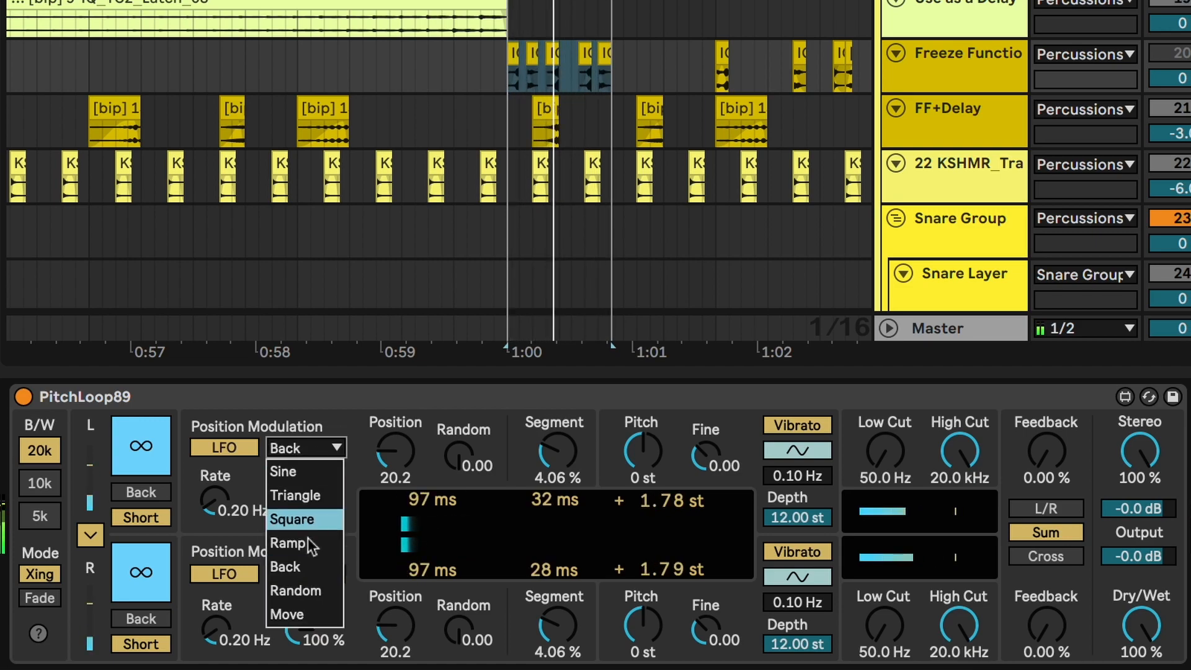
pyautogui.click(303, 614)
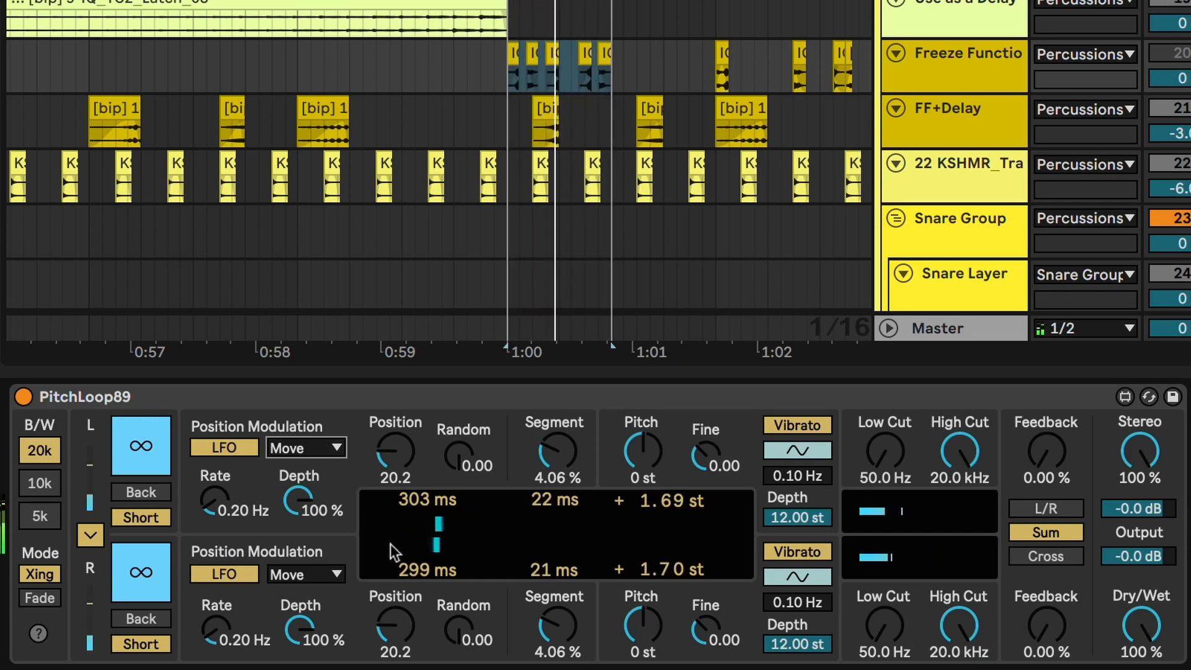
# Step: Set the Position Modulation LFO shape to Random and turn off PitchLoop89 on the Freeze Function track
pyautogui.click(336, 448)
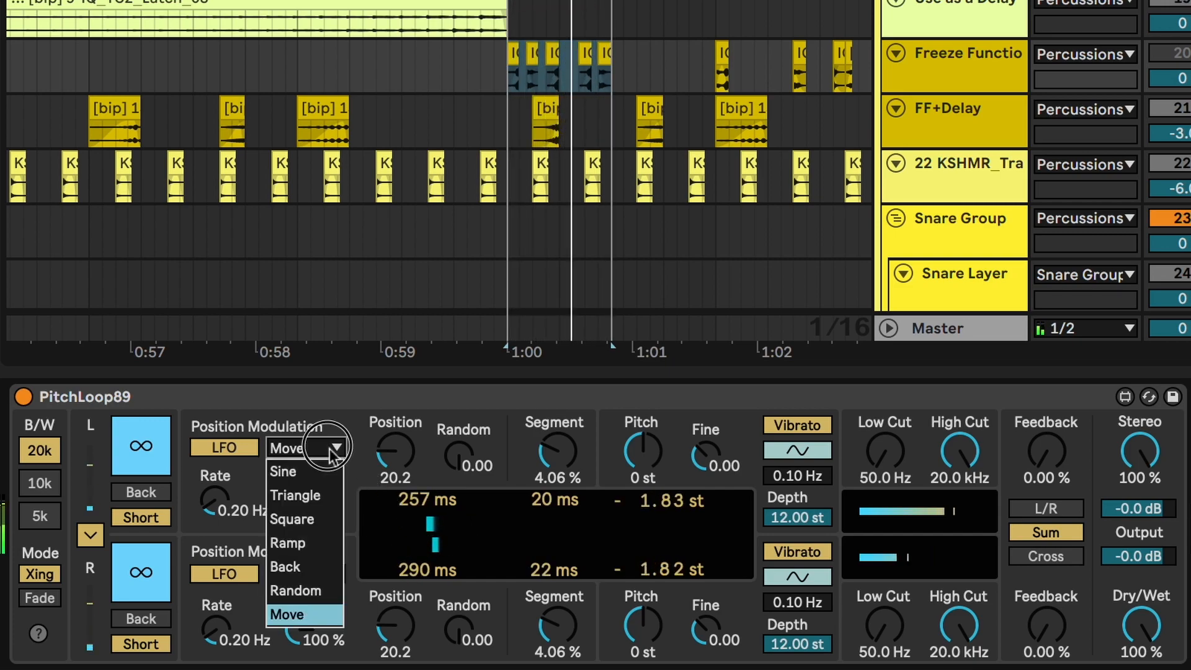
pyautogui.click(319, 591)
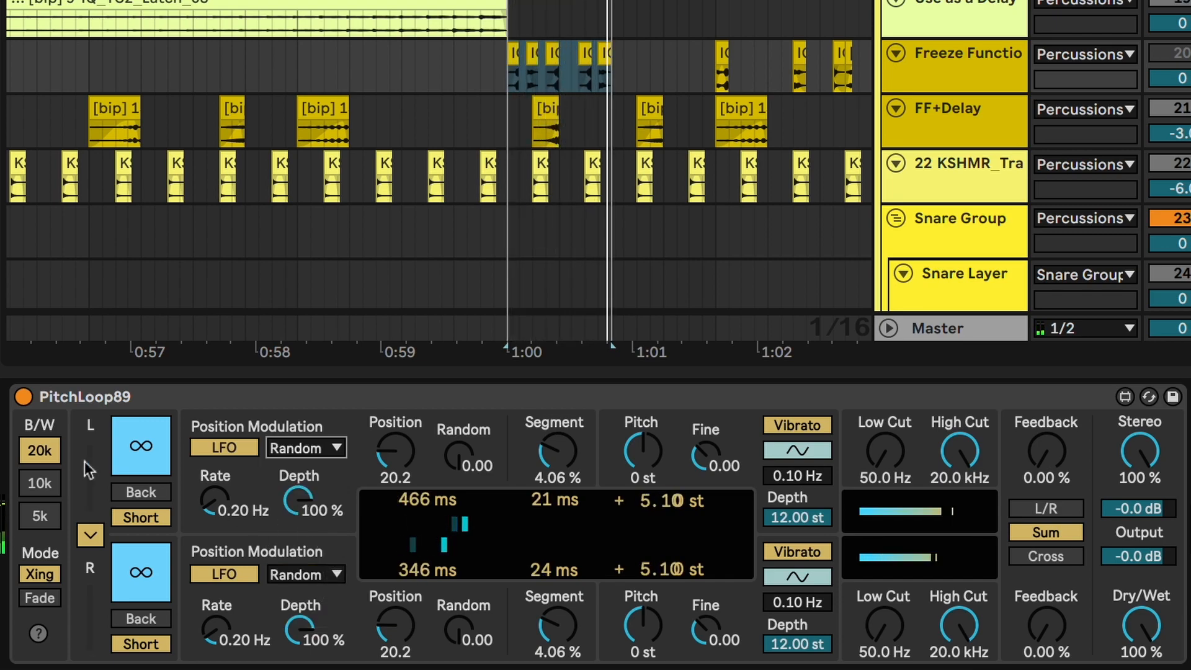
pyautogui.click(23, 397)
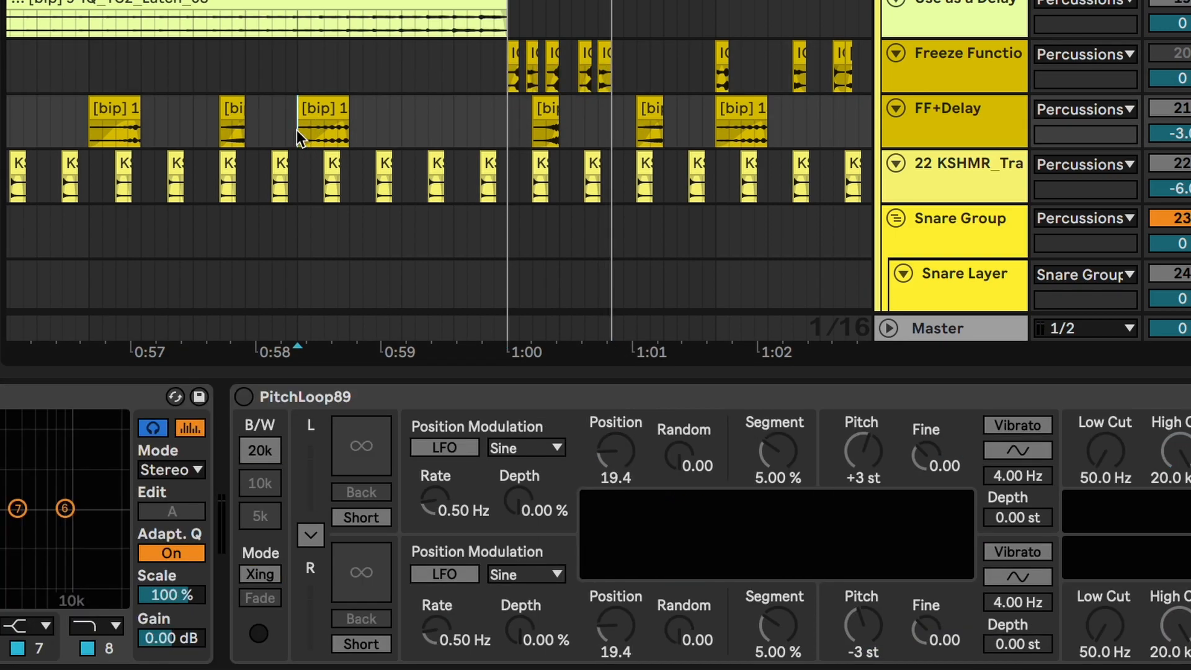
# Step: Loop the eight bars starting at bar 49 on the FF+Delay track and select one of its clips
pyautogui.click(298, 131)
pyautogui.press('-')
pyautogui.press('-')
pyautogui.hscroll(10, 299, 132)
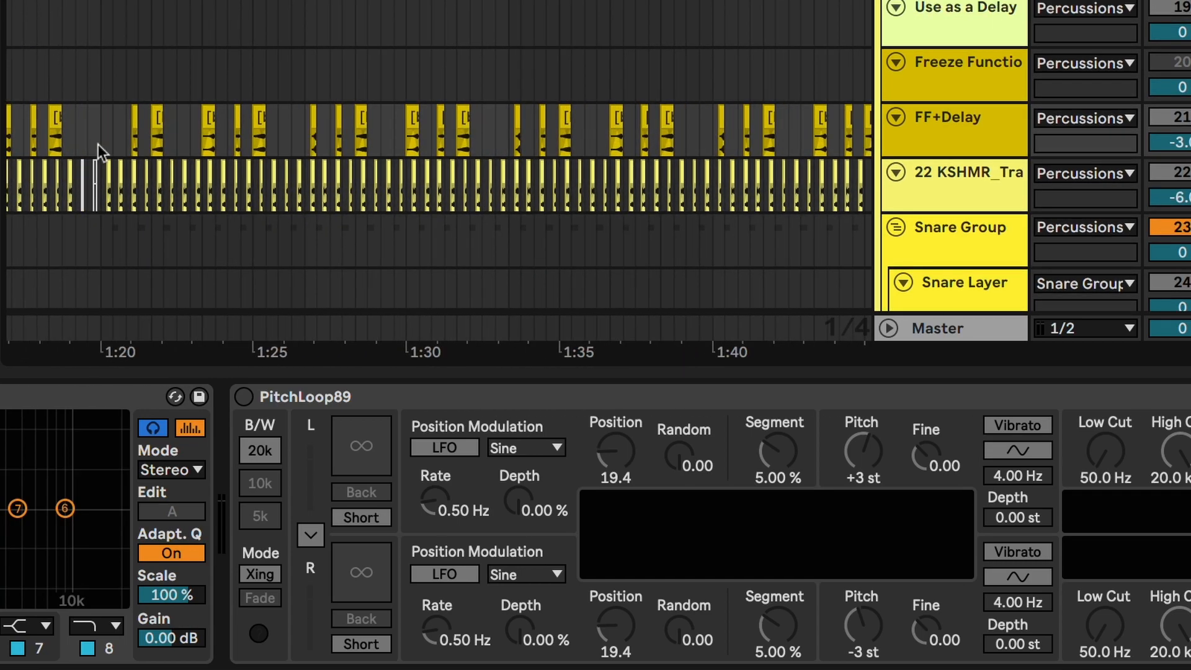
pyautogui.moveTo(102, 144); pyautogui.dragTo(506, 141)
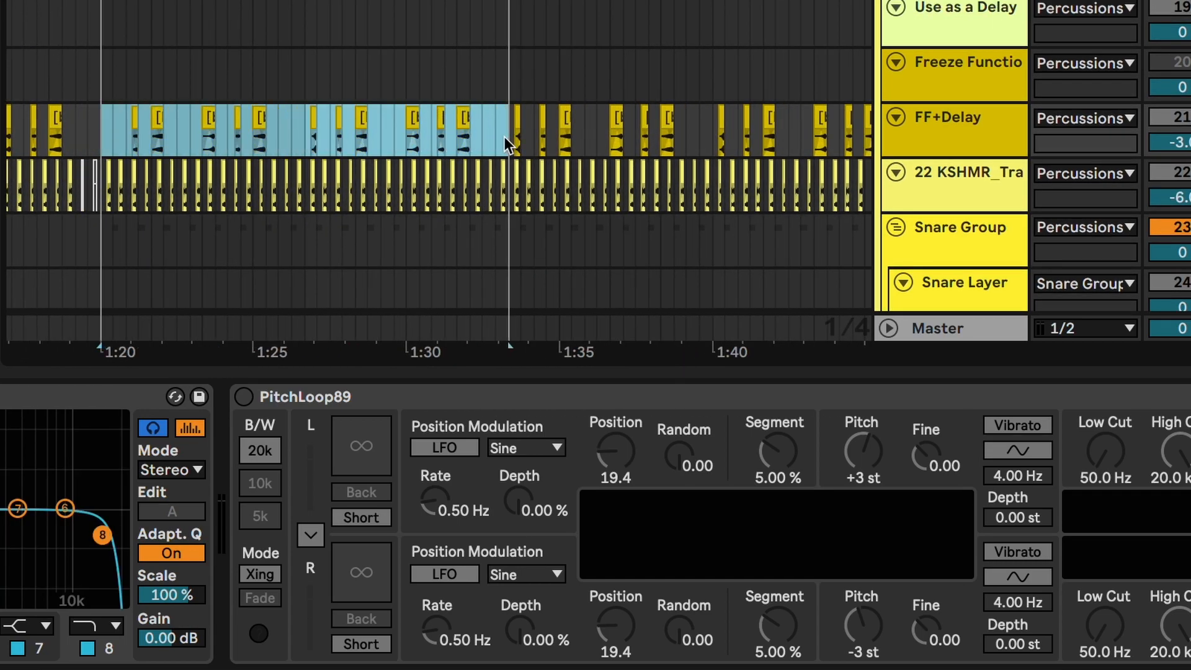
pyautogui.click(134, 121)
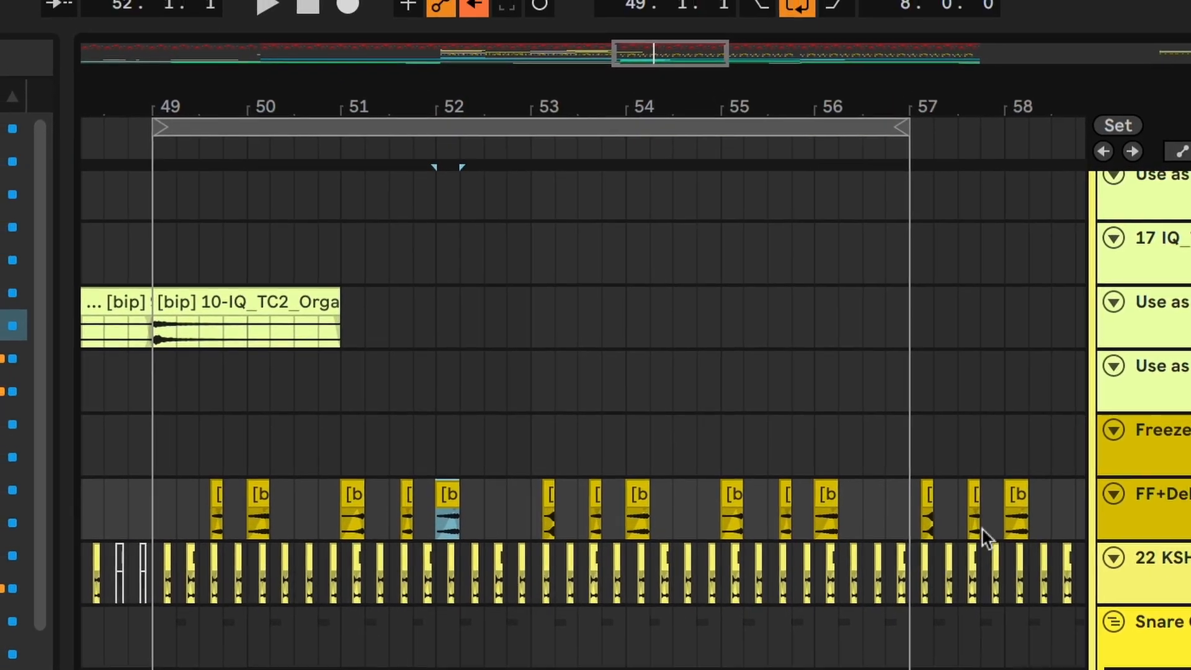
pyautogui.scroll(4, 914, 323)
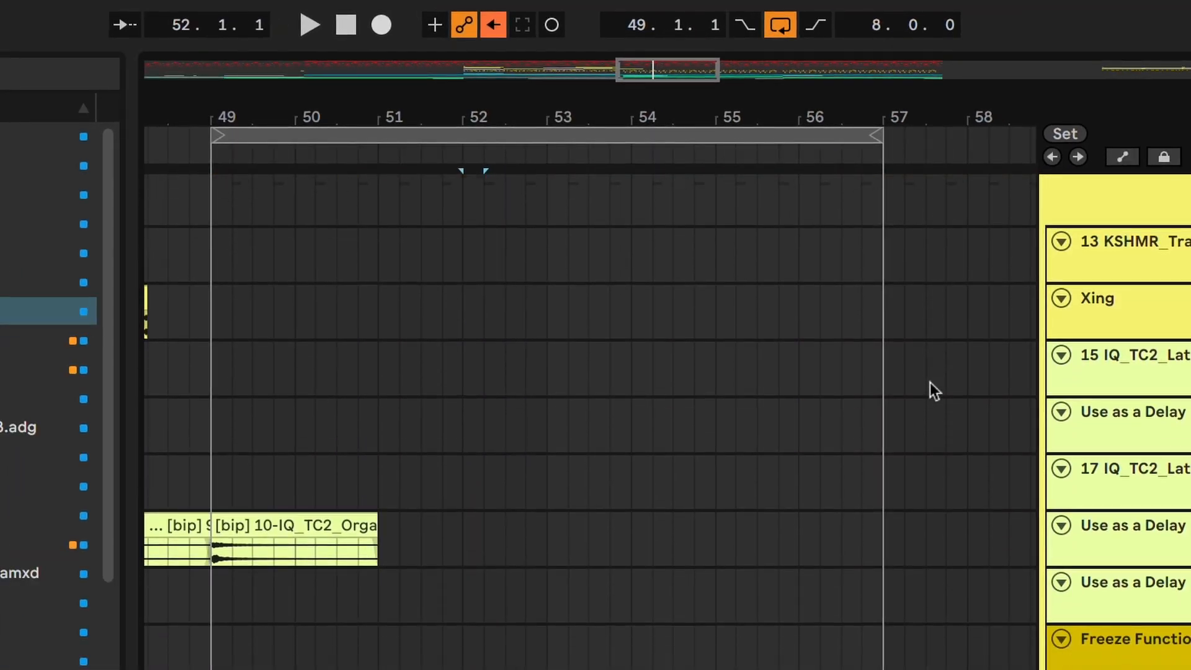
# Step: Play the FF+Delay track from bar 49 and enlarge its clips between bars 49 and 57 for inspection
pyautogui.scroll(-8, 914, 324)
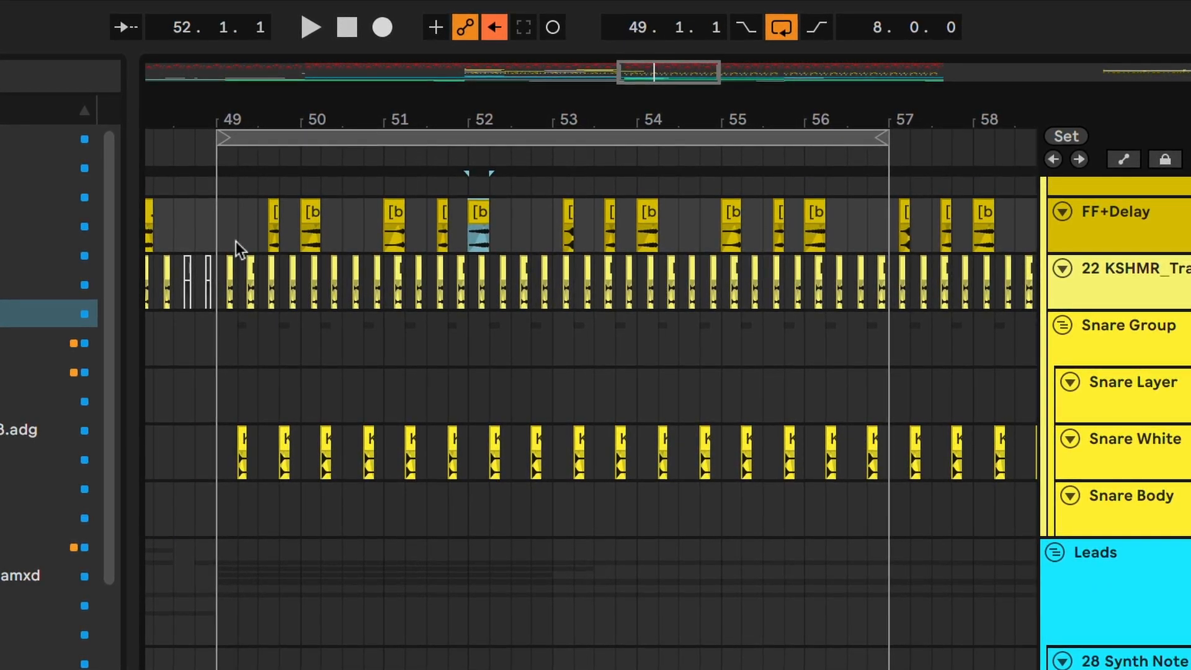
pyautogui.click(217, 237)
pyautogui.press('space')
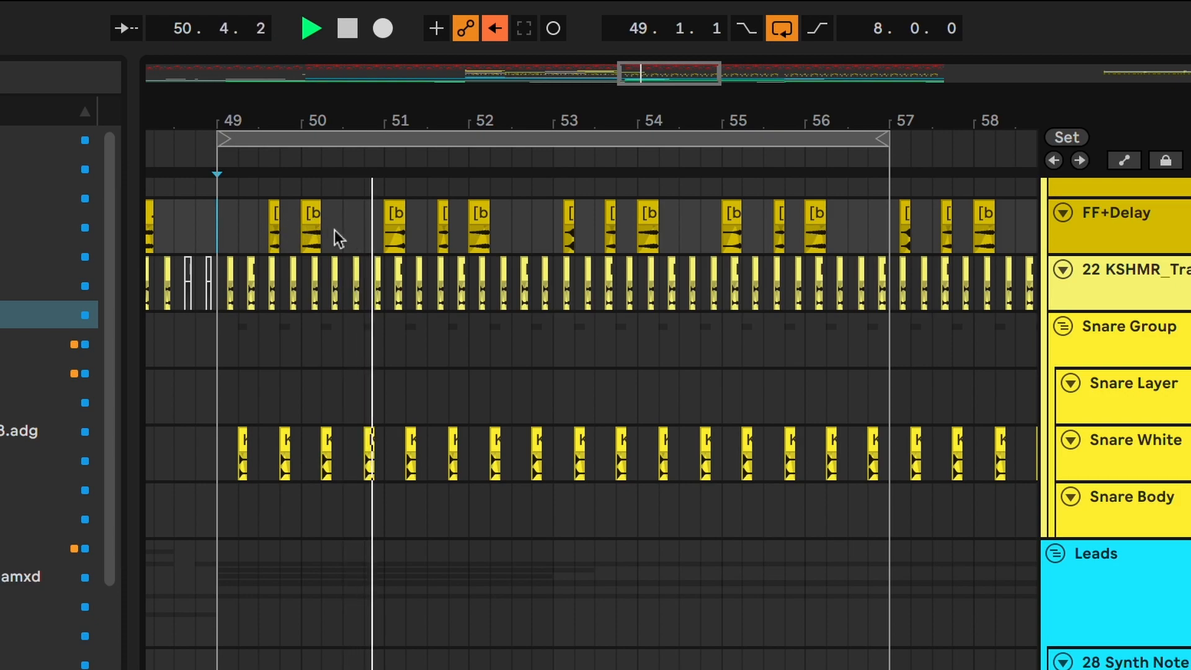
pyautogui.moveTo(222, 234); pyautogui.dragTo(885, 221)
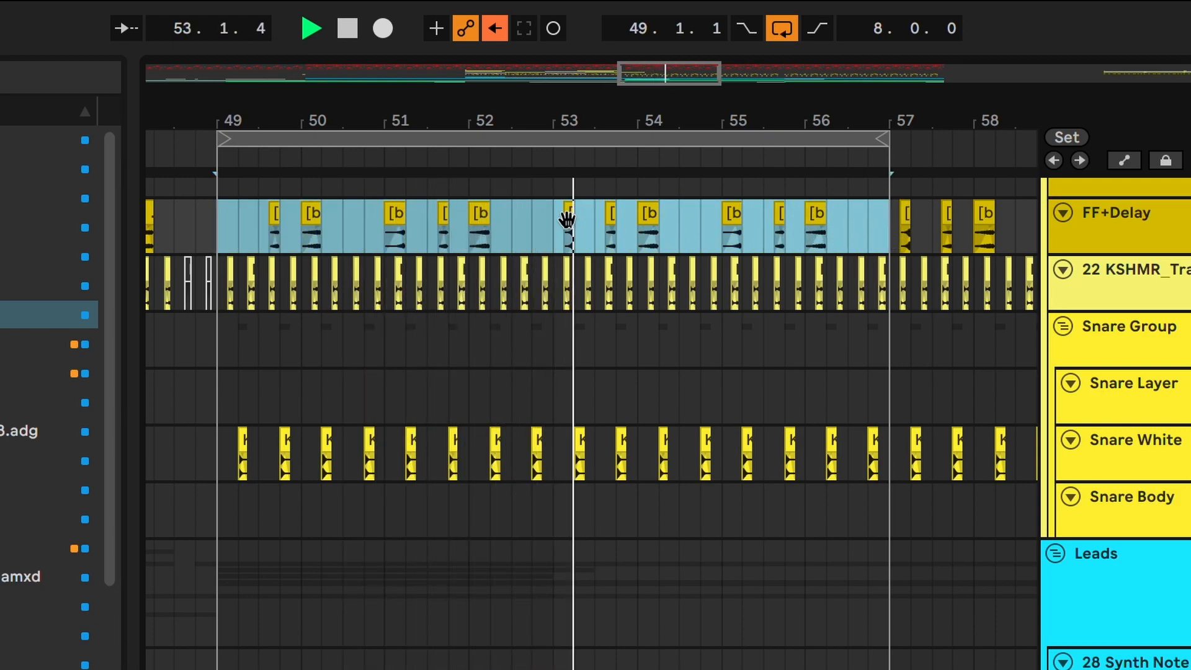
pyautogui.press('z')
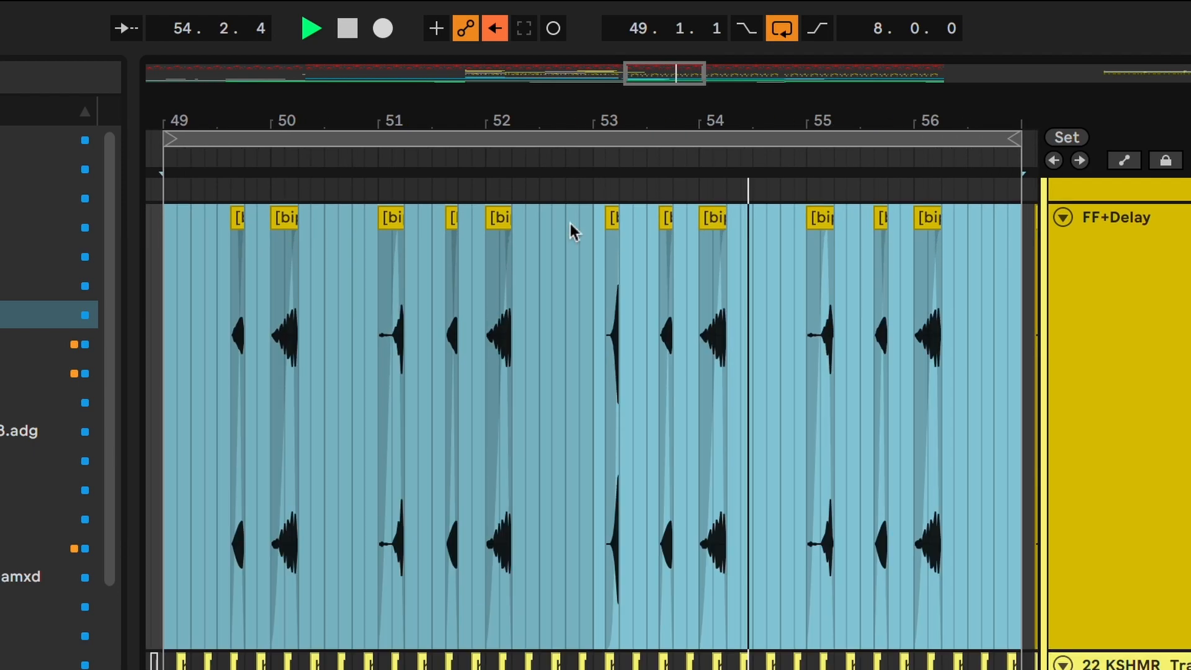
pyautogui.click(593, 254)
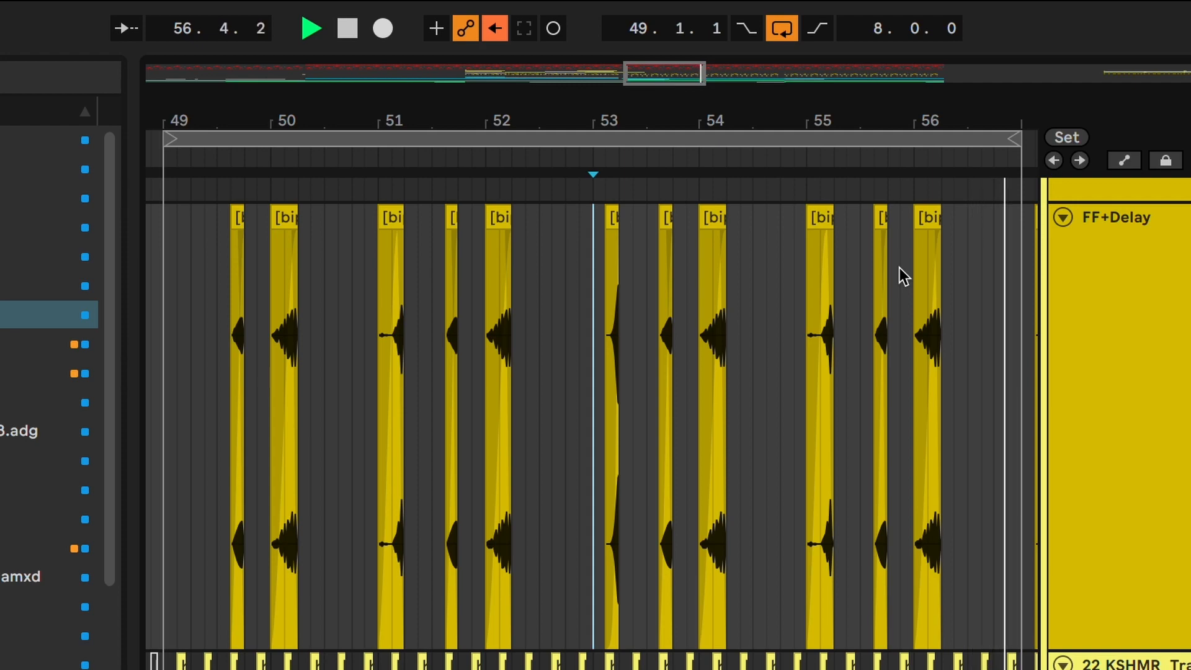
# Step: Stop playback, extend the start of the FF+Delay clip at bar 56 back to about bar 48, and trim it in again
pyautogui.click(919, 218)
pyautogui.press('space')
pyautogui.moveTo(924, 223); pyautogui.dragTo(224, 289)
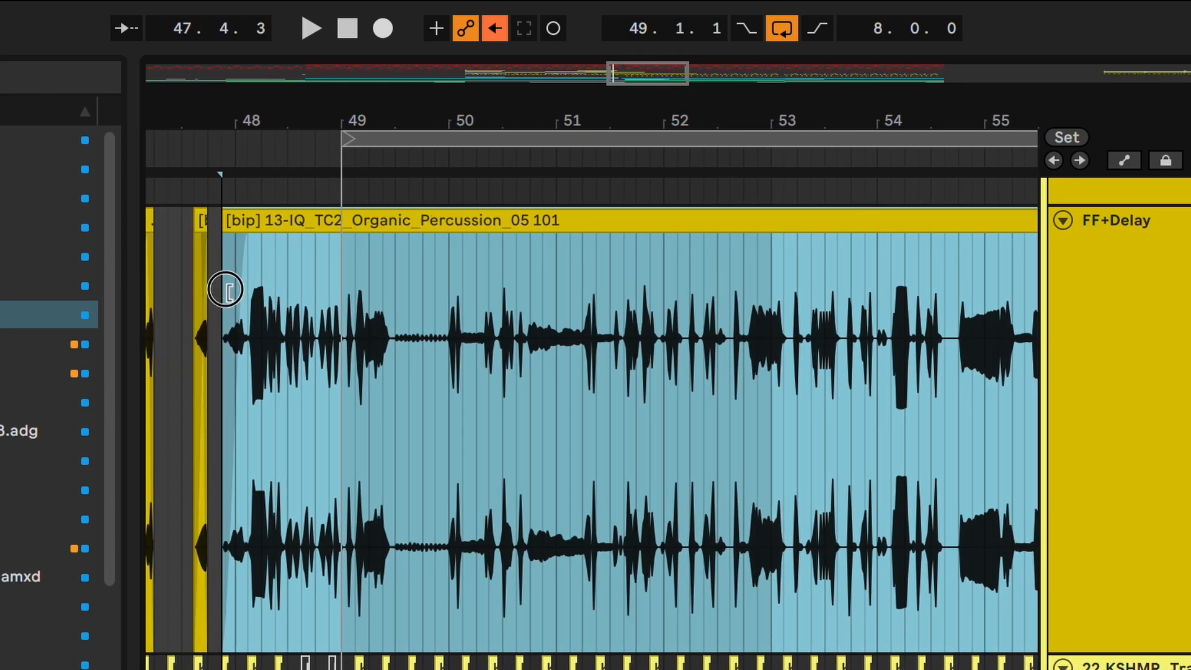
pyautogui.moveTo(225, 290); pyautogui.dragTo(502, 266)
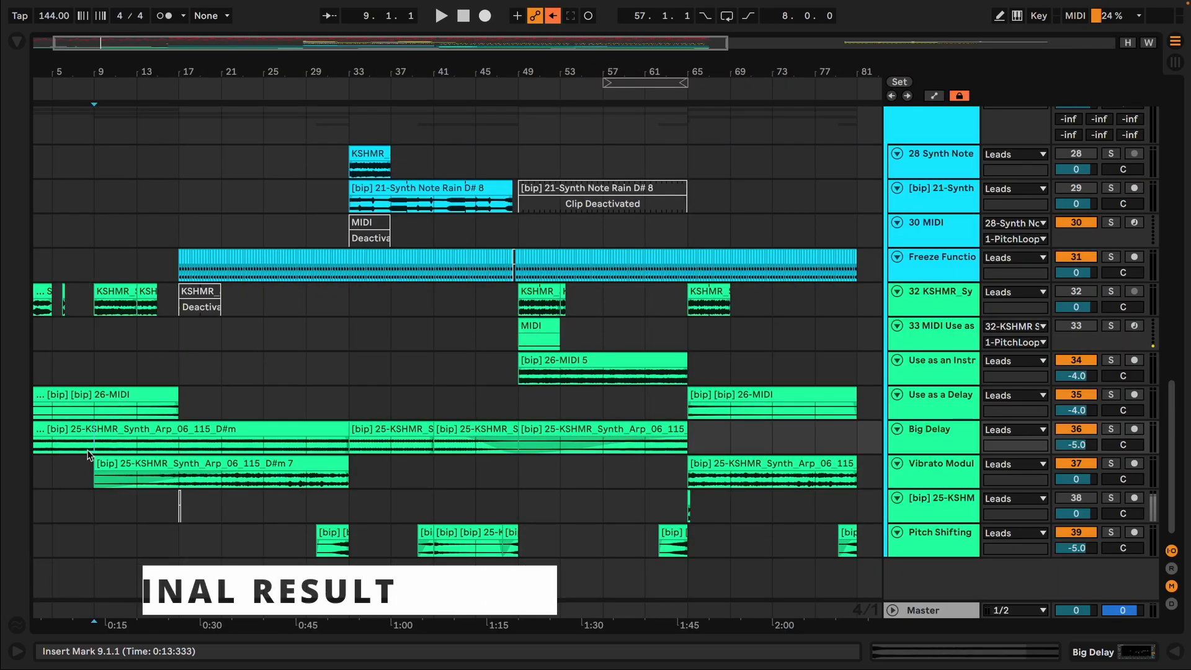
# Step: Play the final arrangement from bar 9 and review the clips on the Leads and Percussions tracks
pyautogui.press('space')
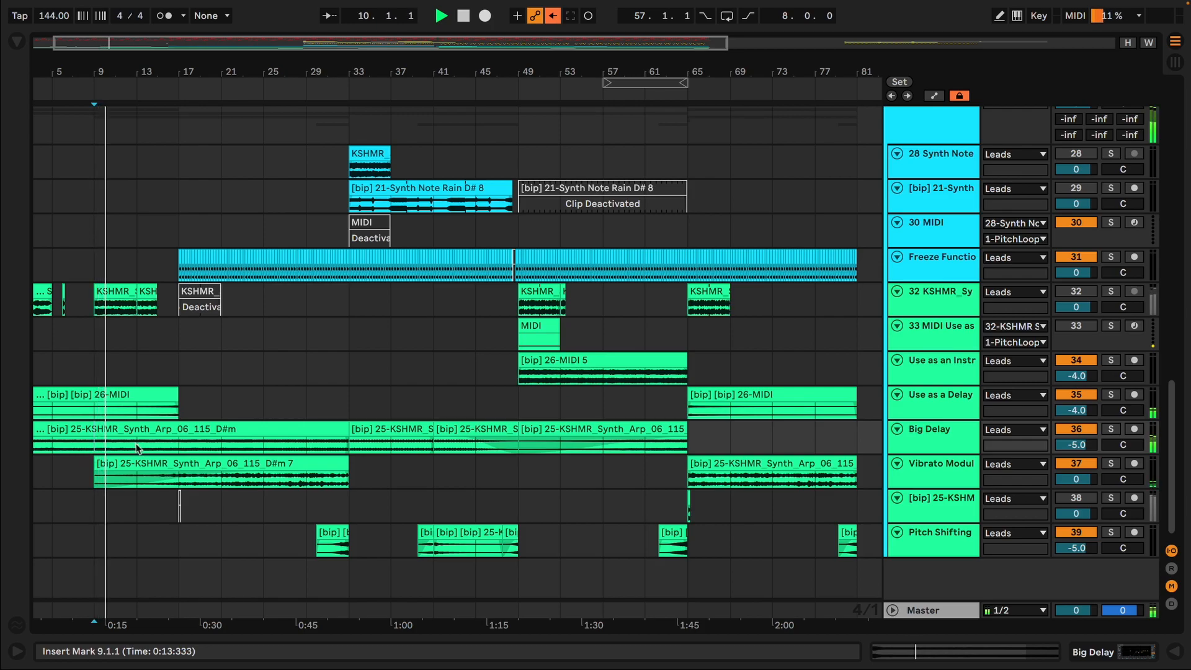
pyautogui.scroll(8, 137, 446)
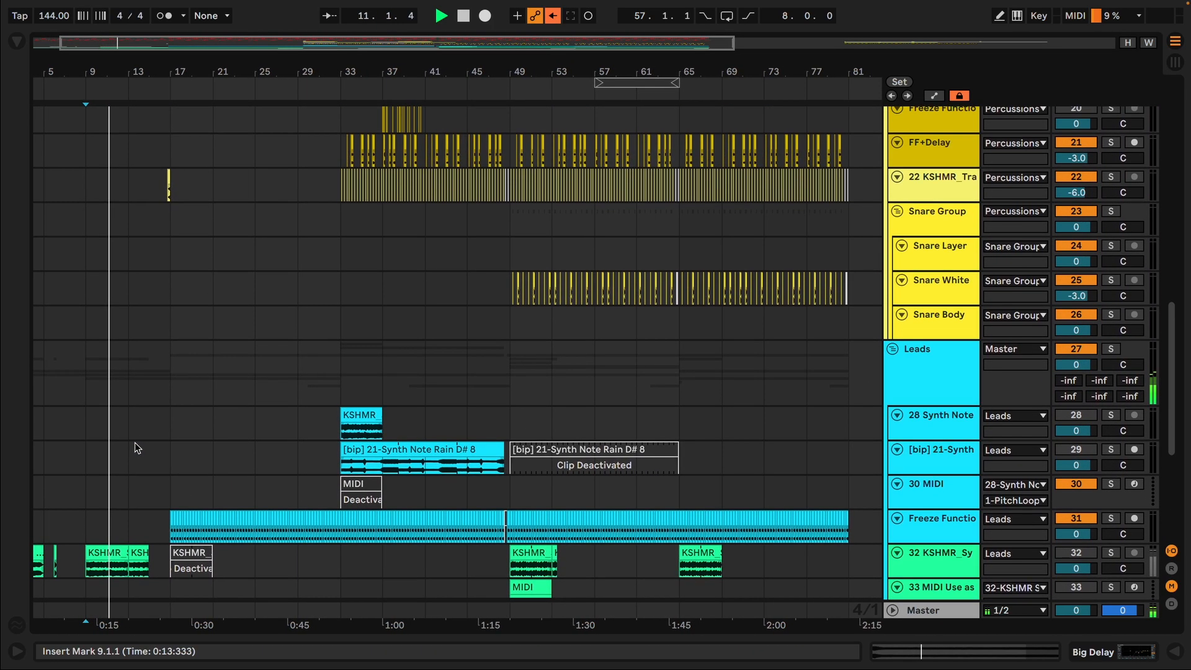
pyautogui.scroll(2, 135, 442)
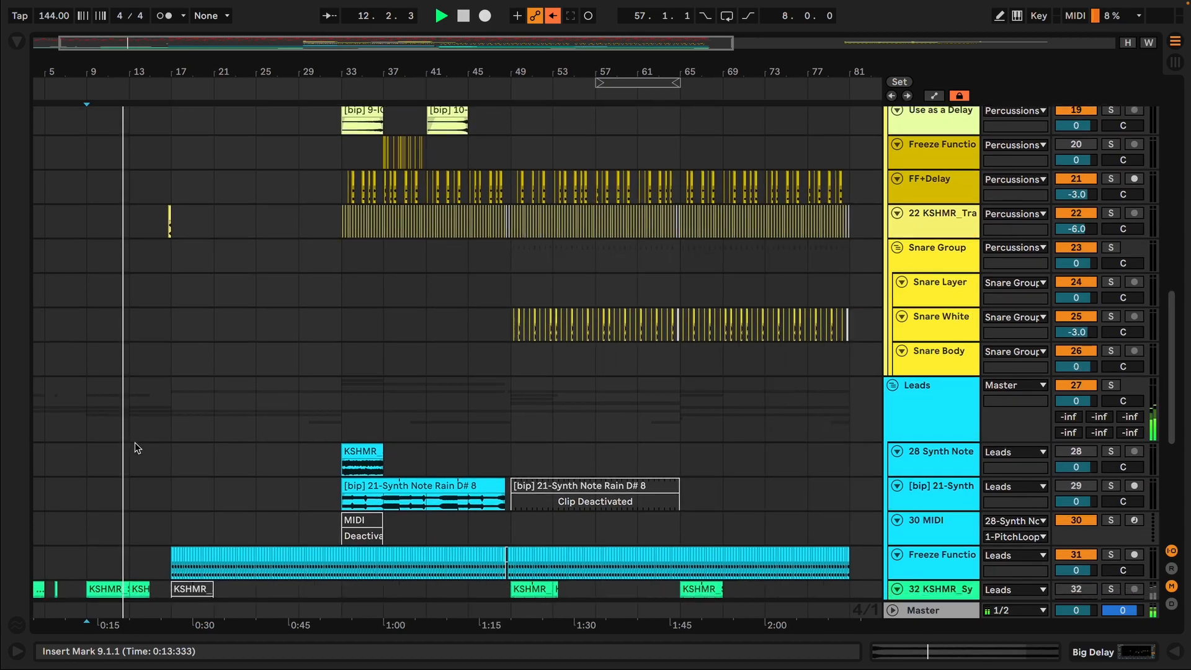
pyautogui.scroll(-10, 135, 442)
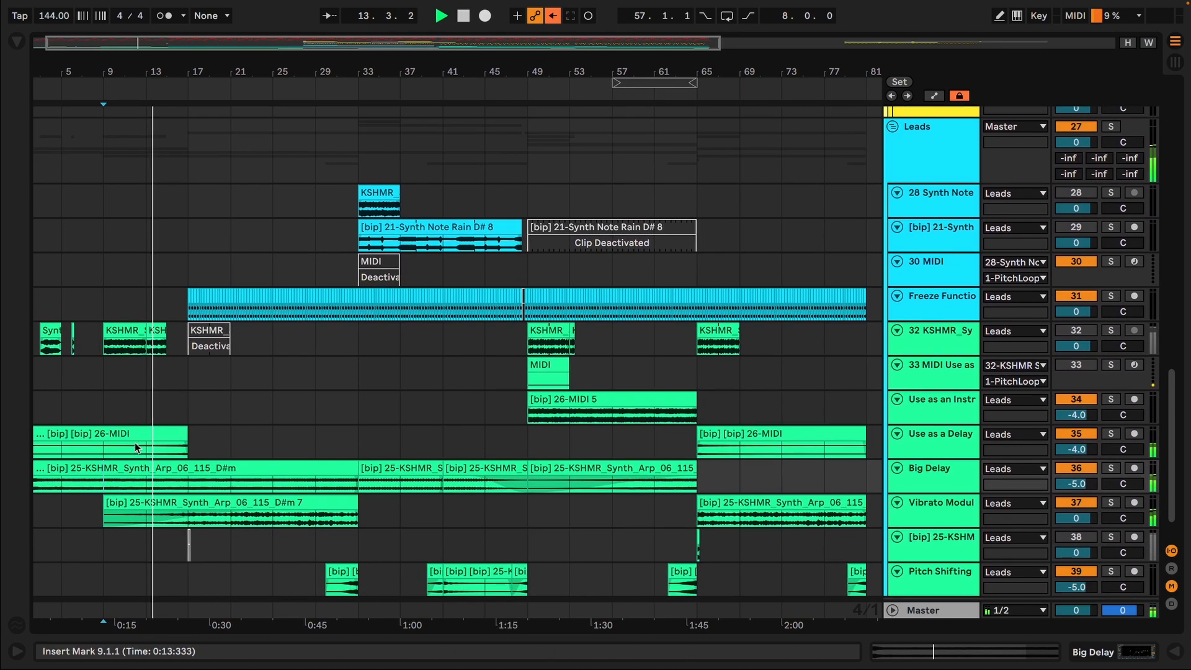
pyautogui.scroll(-2, 136, 442)
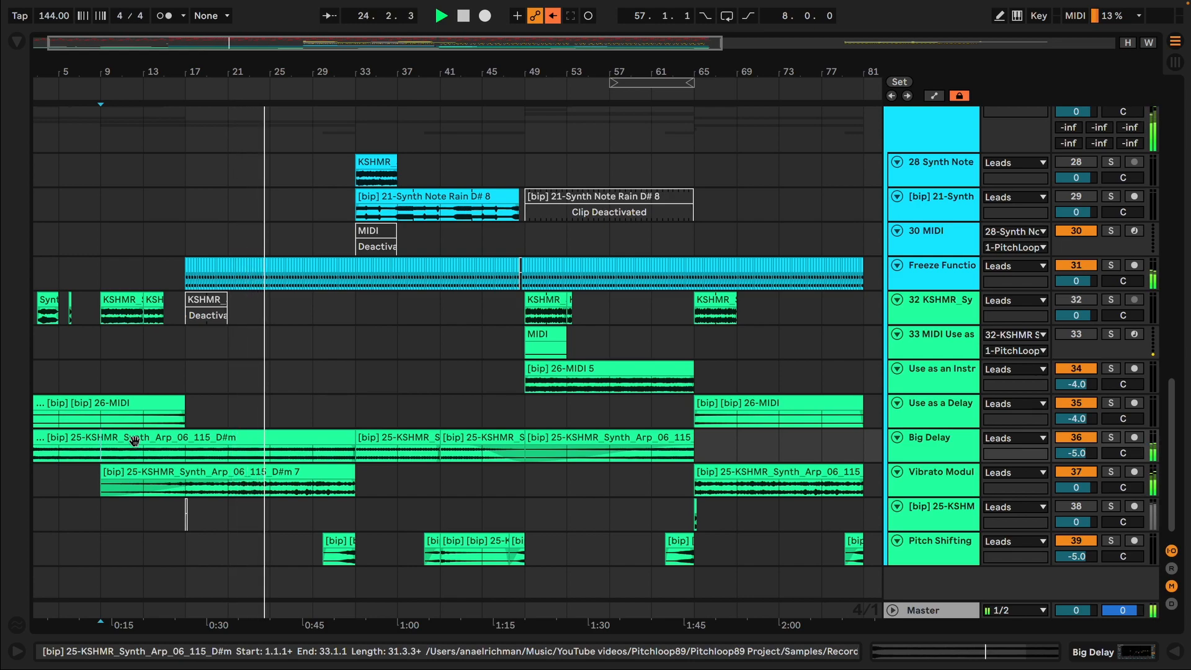
pyautogui.scroll(8, 134, 441)
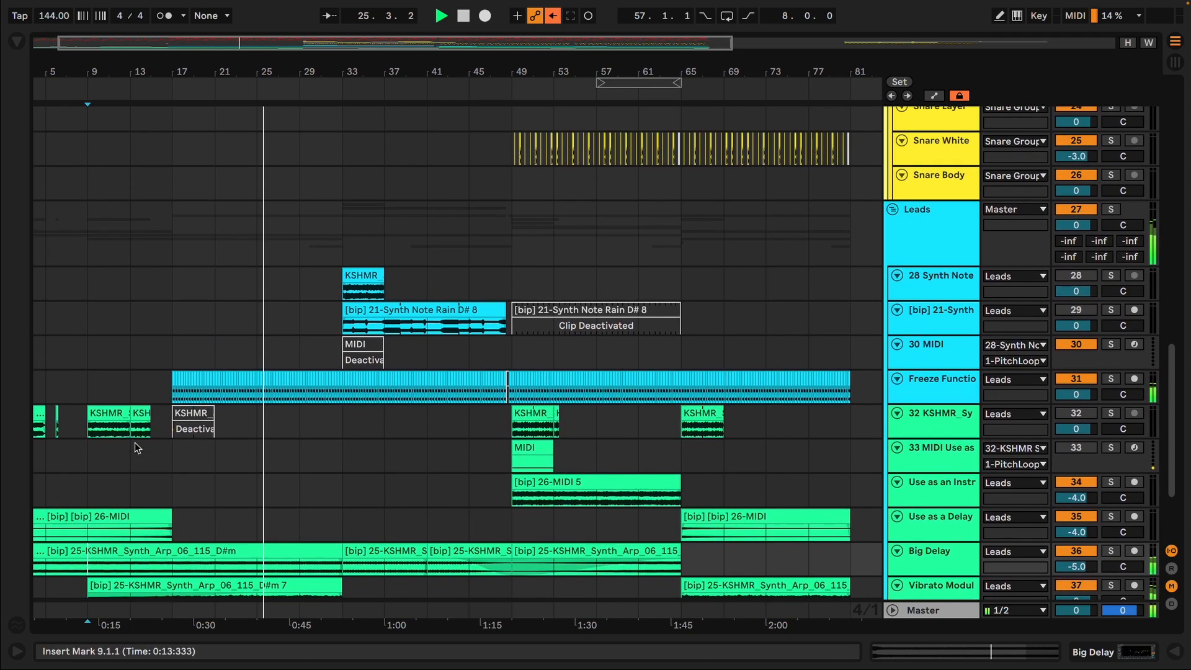
pyautogui.scroll(9, 135, 442)
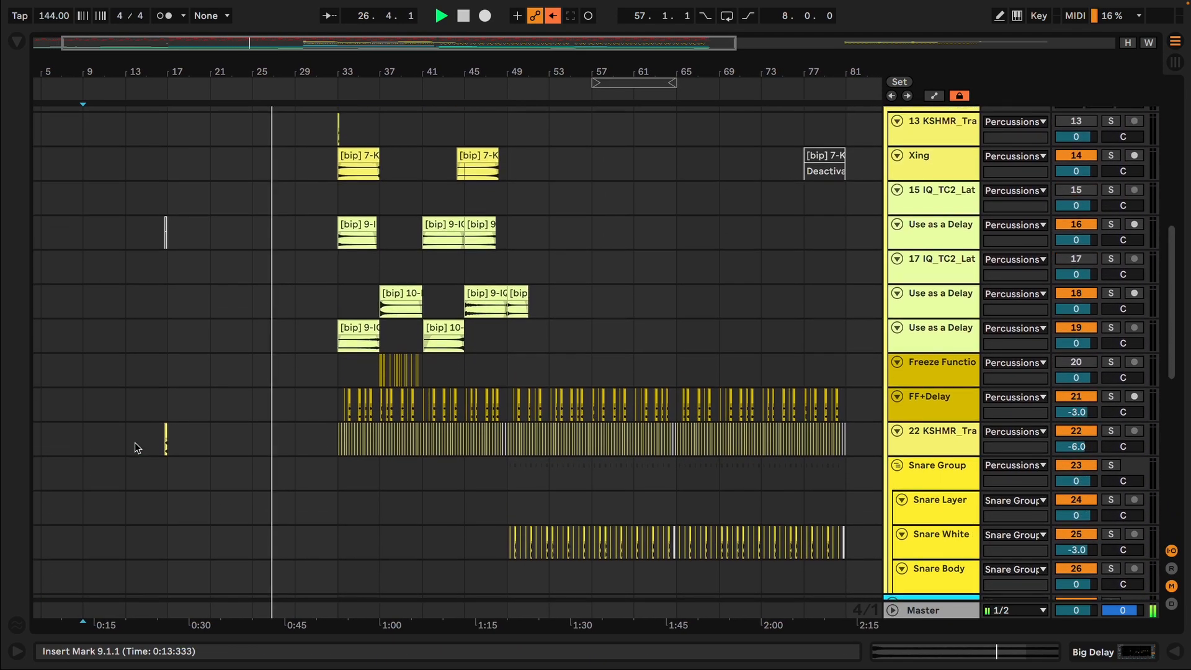
pyautogui.scroll(-2, 135, 441)
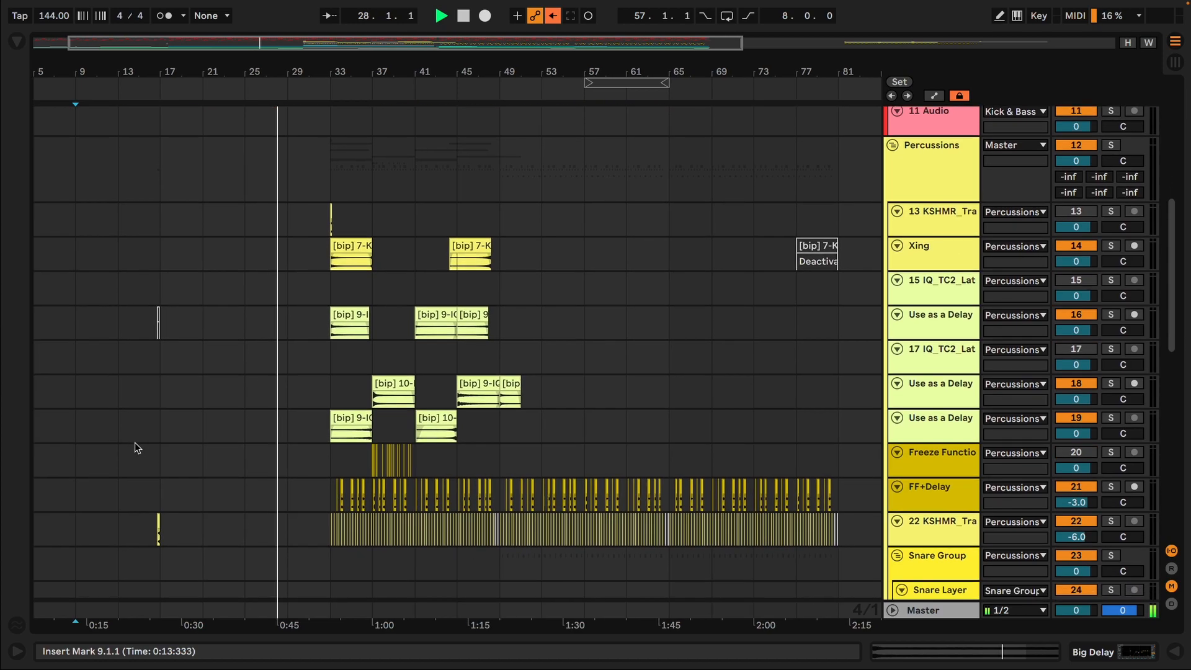
pyautogui.scroll(-2, 136, 442)
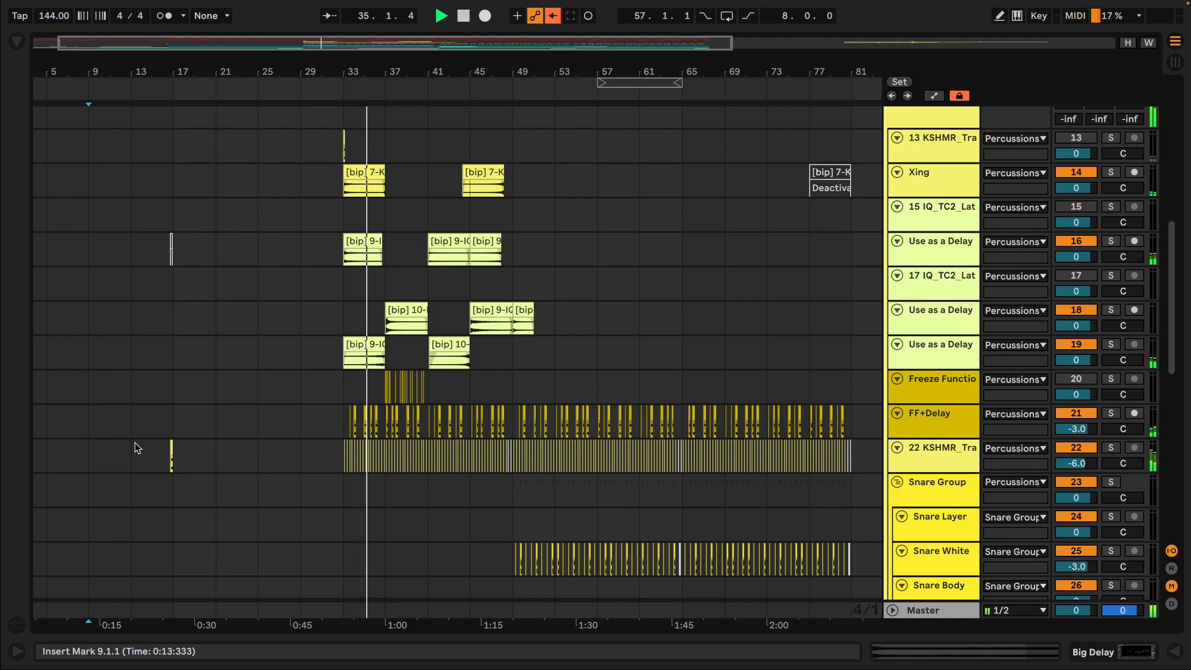
# Step: Follow the percussion and lead clips in closer view from bar 36 to about bar 63 while the arrangement plays
pyautogui.press('+')
pyautogui.hscroll(5, 135, 441)
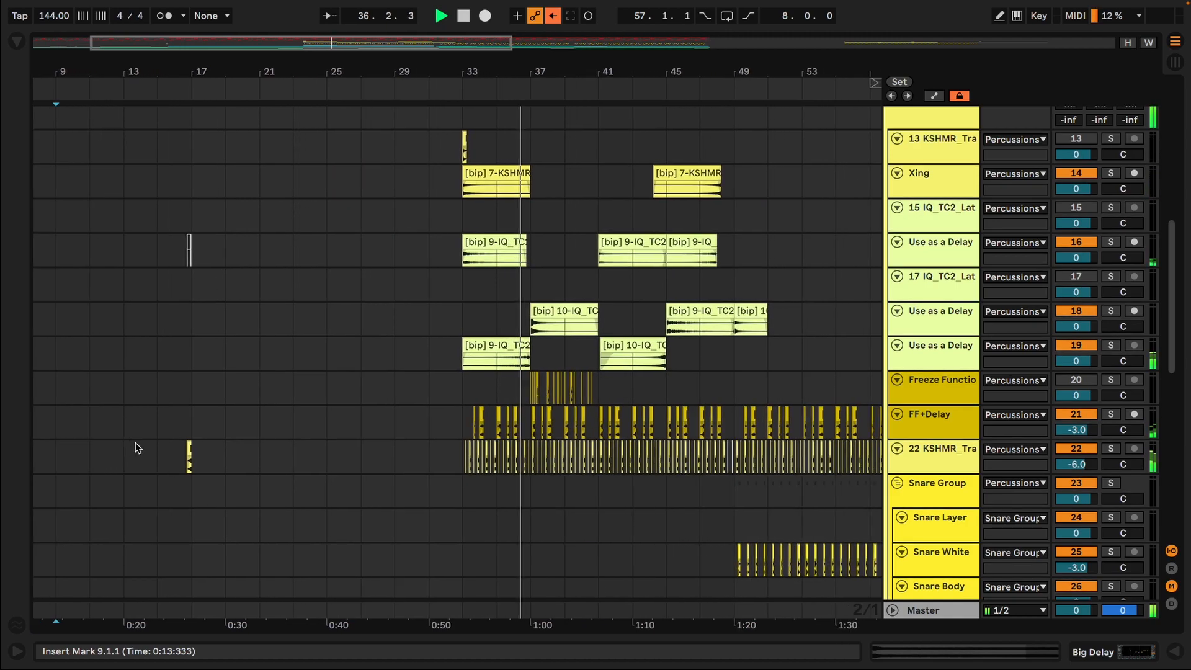
pyautogui.hscroll(1, 135, 442)
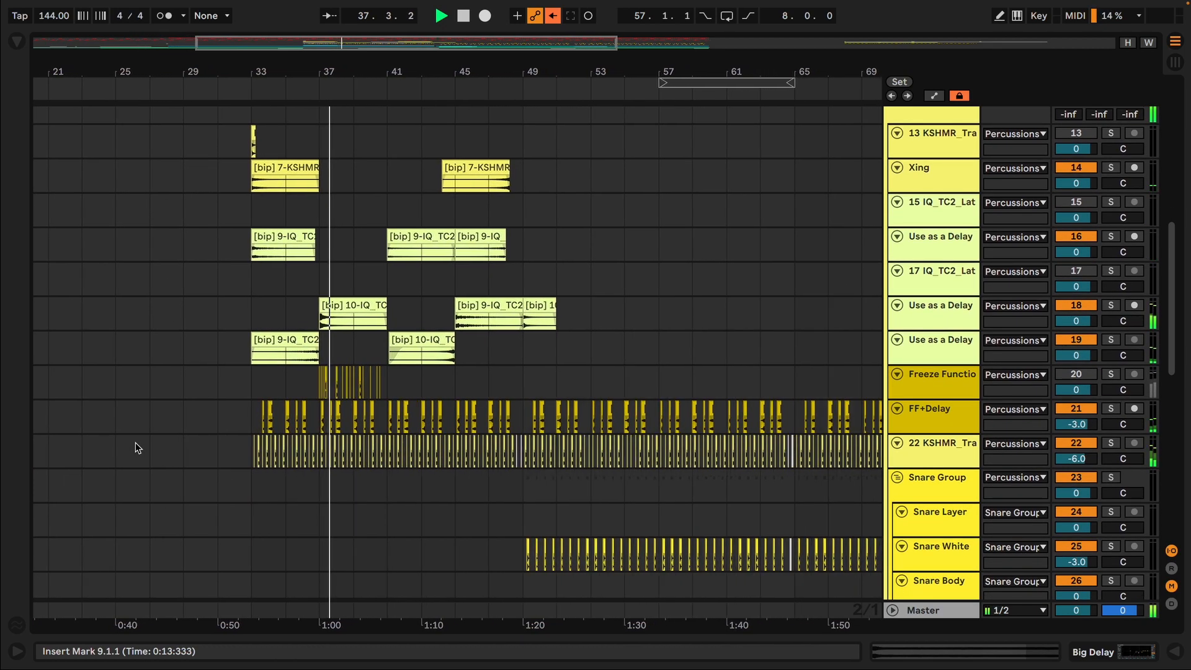
pyautogui.hscroll(3, 136, 442)
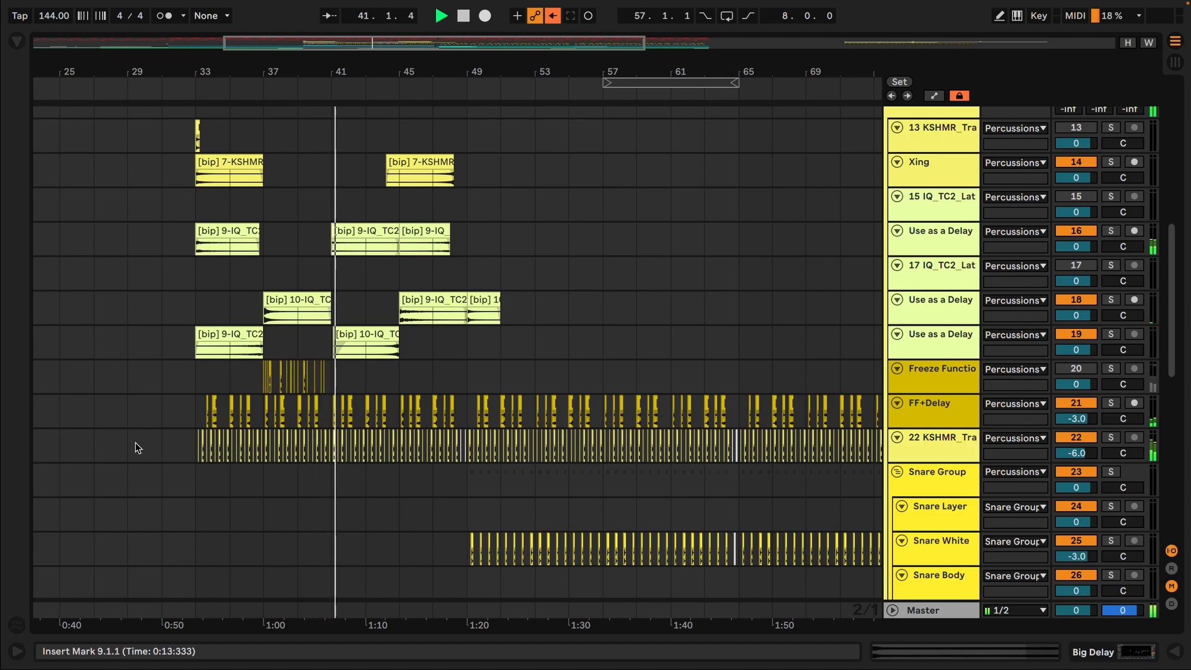
pyautogui.scroll(-3, 135, 441)
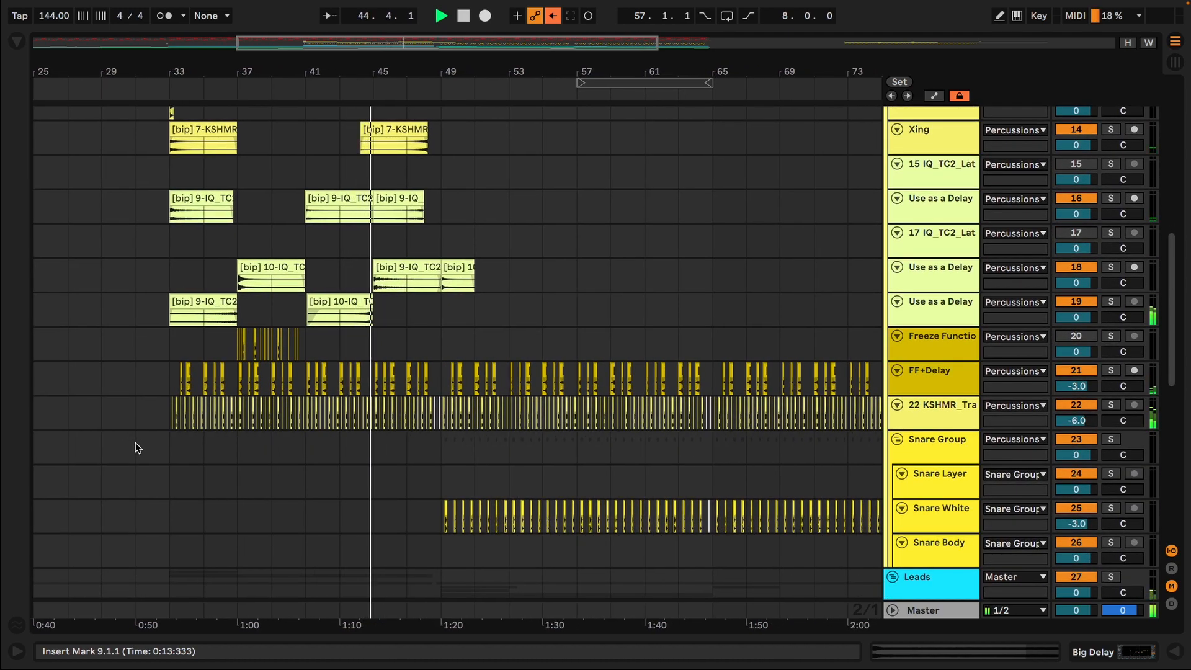
pyautogui.scroll(-10, 135, 442)
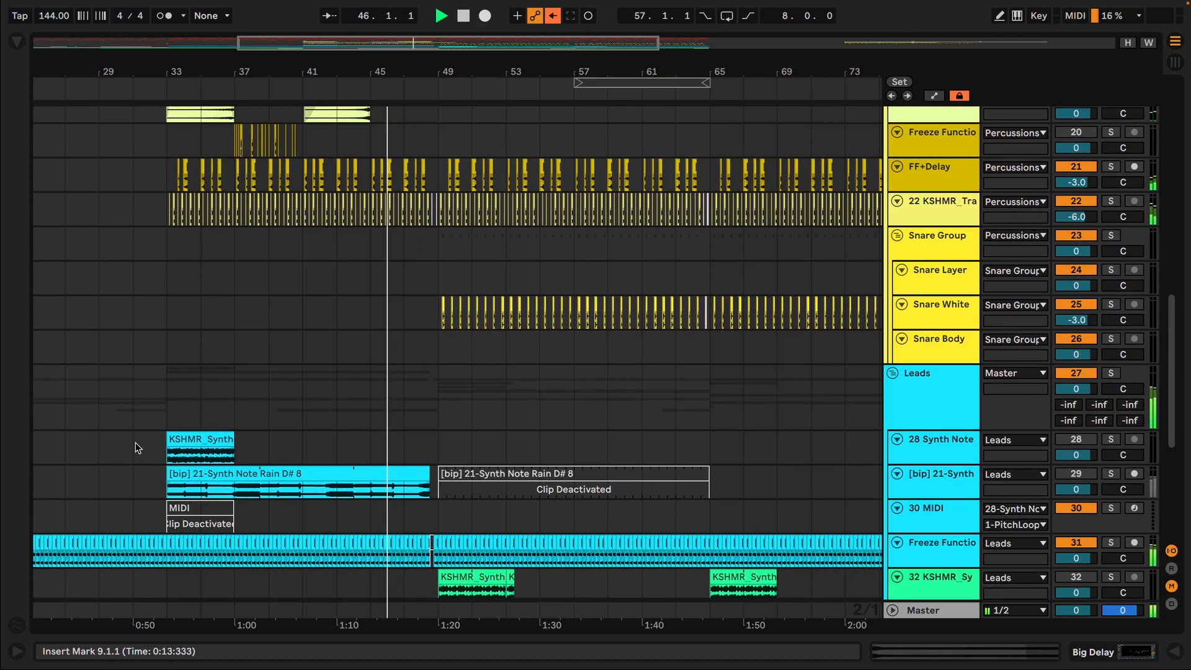
pyautogui.scroll(-5, 135, 442)
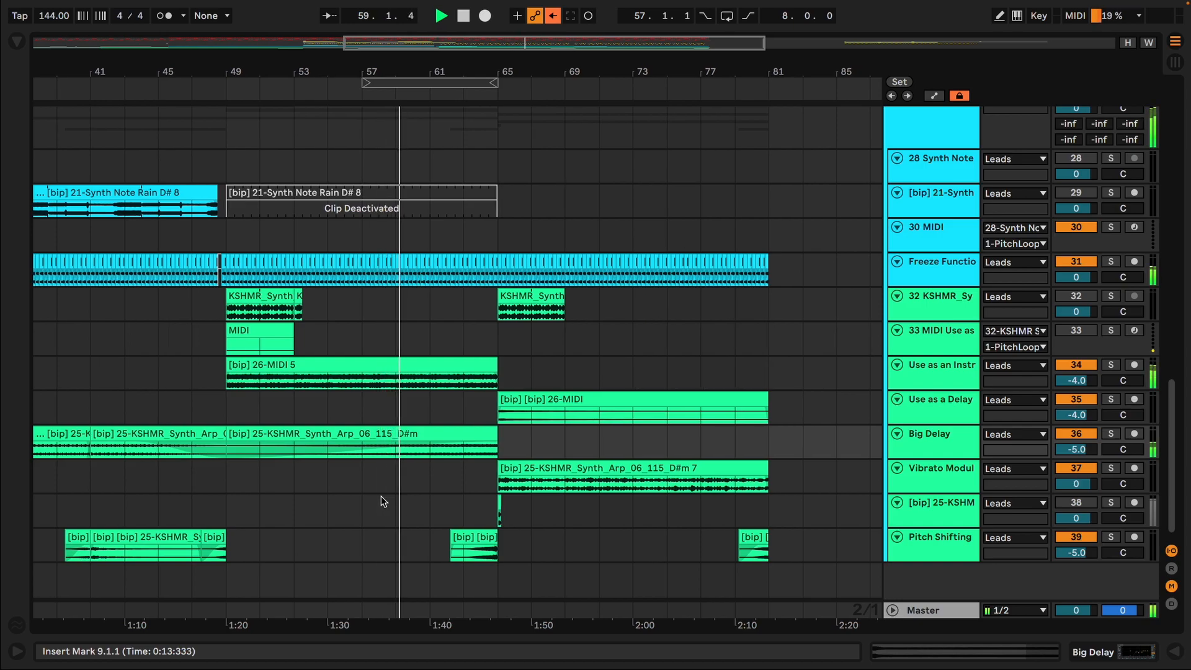
pyautogui.scroll(5, 381, 496)
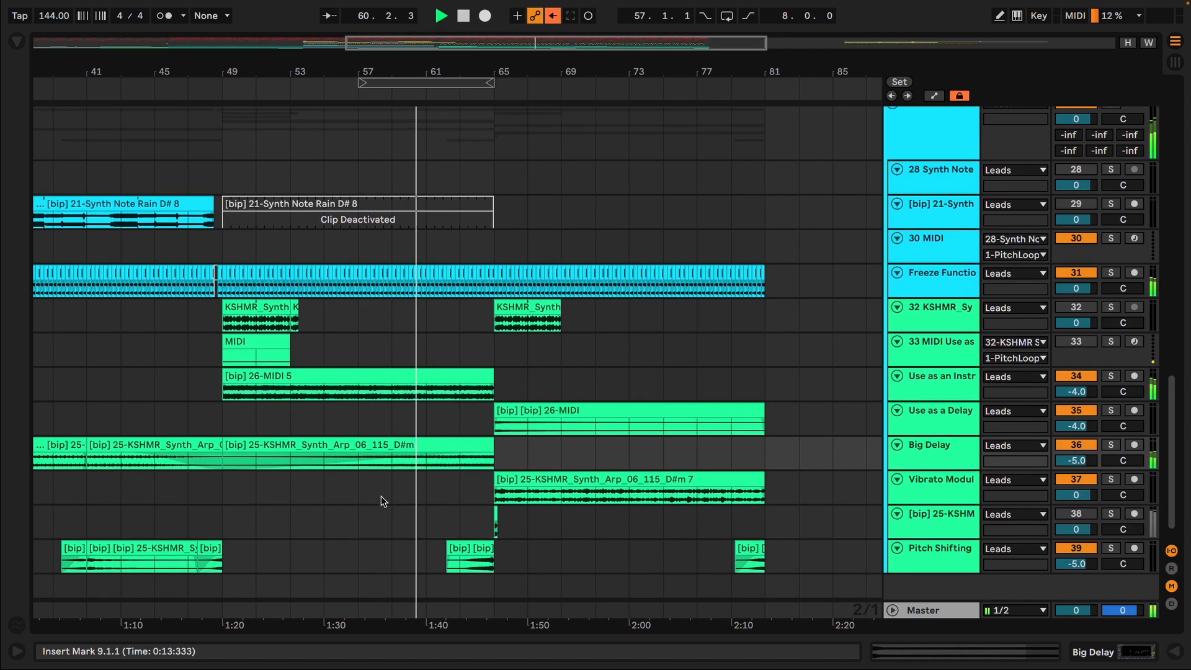
pyautogui.scroll(5, 380, 496)
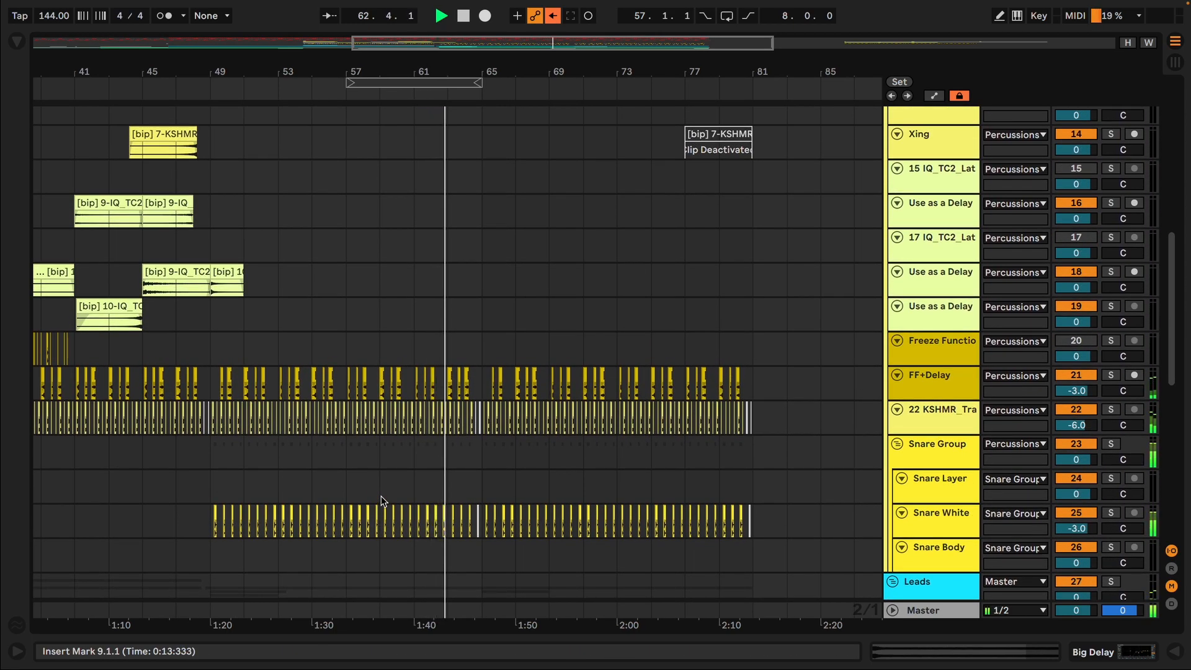
pyautogui.scroll(-3, 381, 496)
pyautogui.scroll(-6, 381, 497)
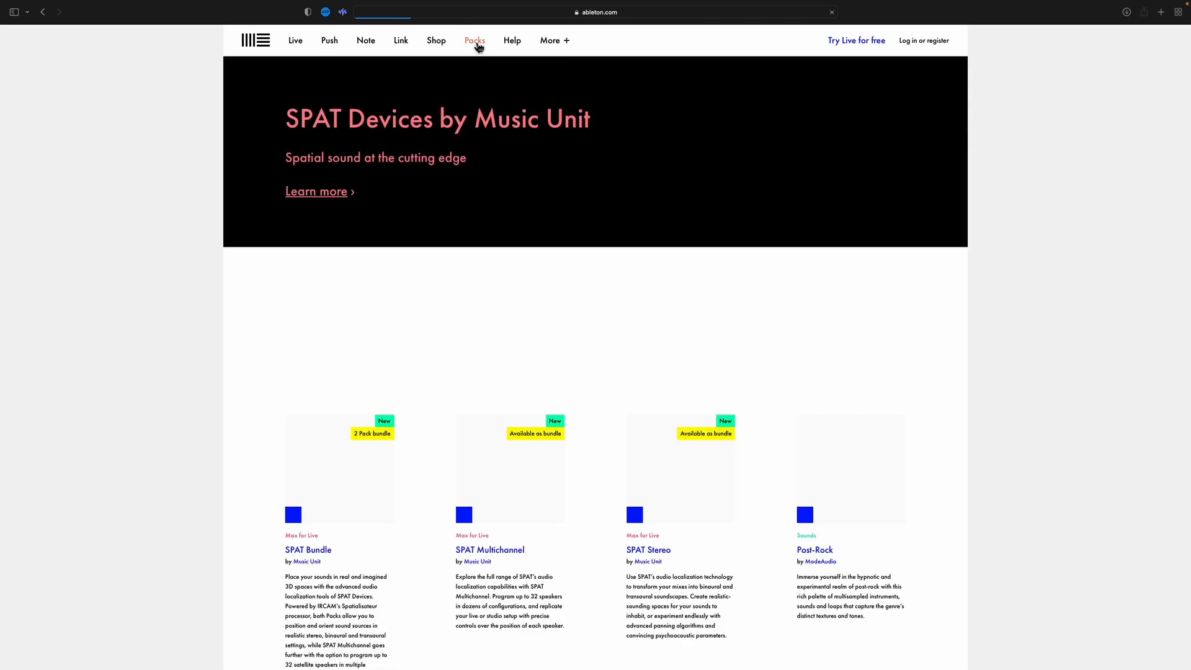
# Step: On the ableton.com Packs page, filter the packs by Max for Live and open the PitchLoop89 pack
pyautogui.click(375, 276)
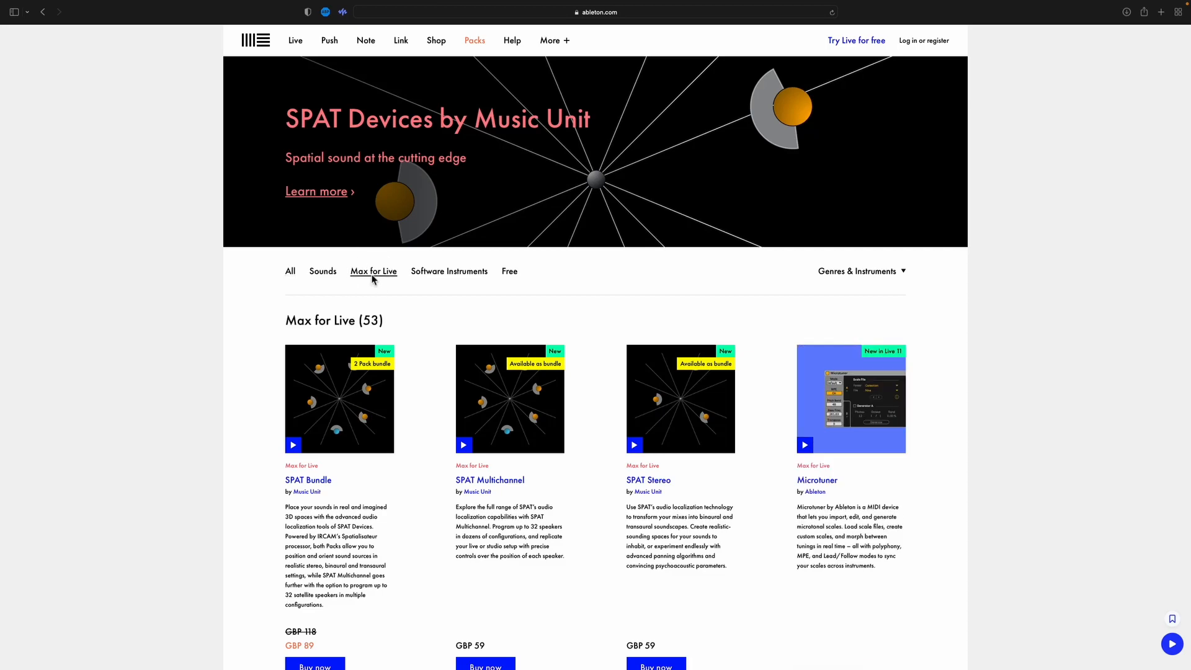
pyautogui.scroll(-15, 374, 279)
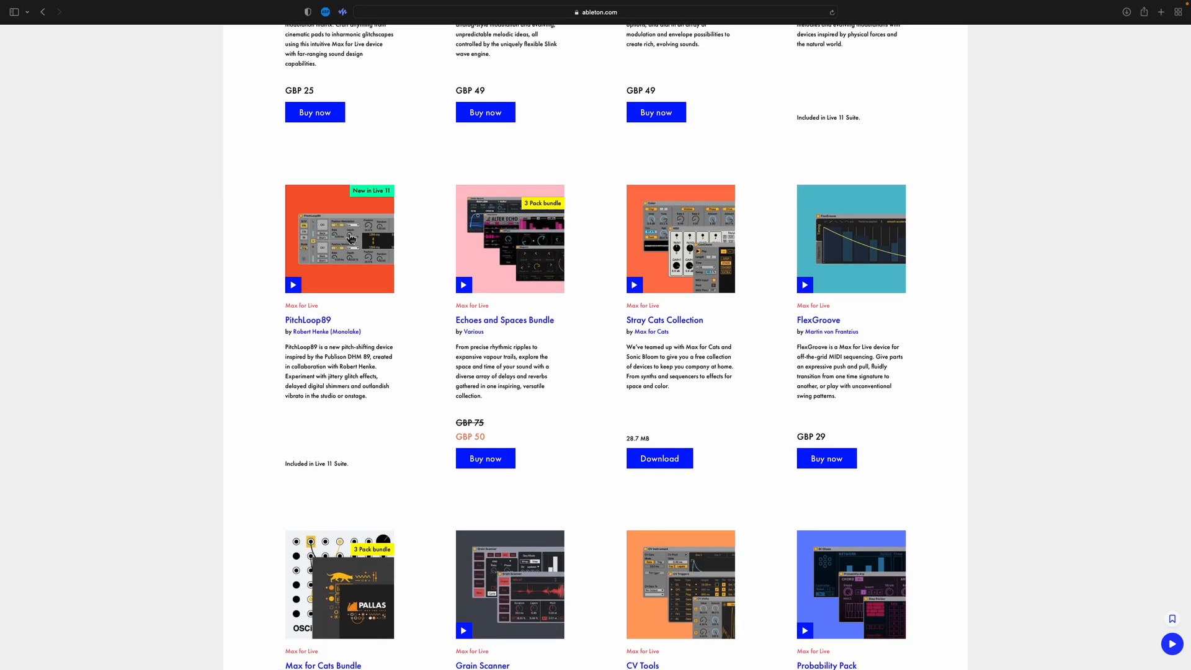
pyautogui.click(321, 321)
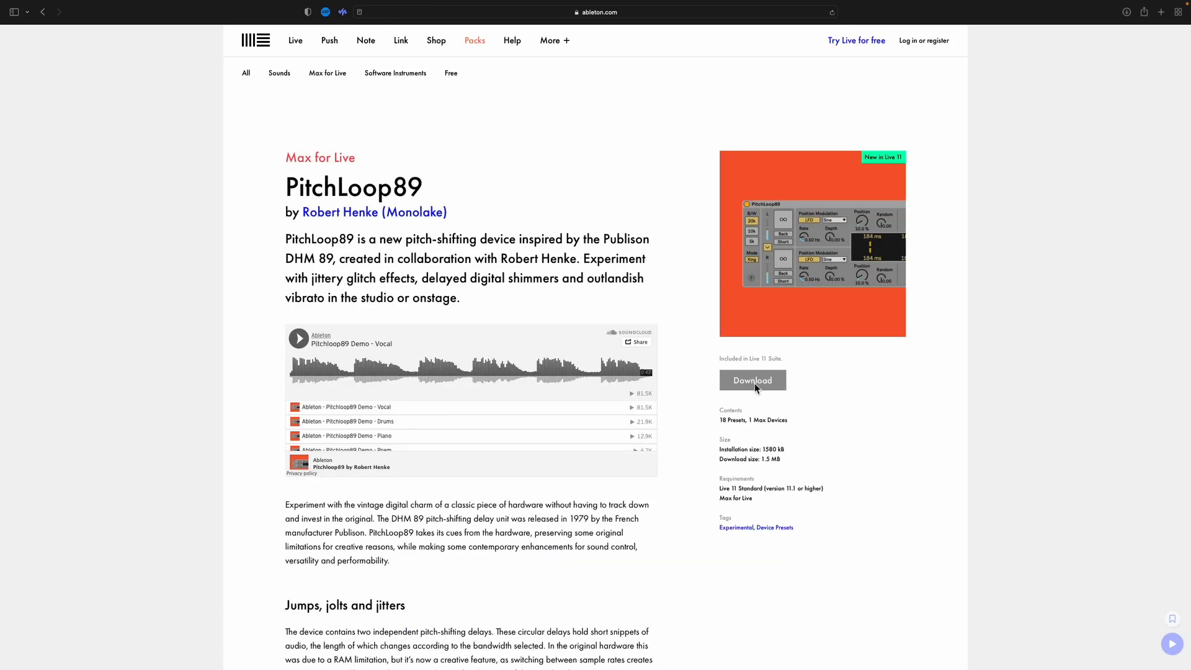